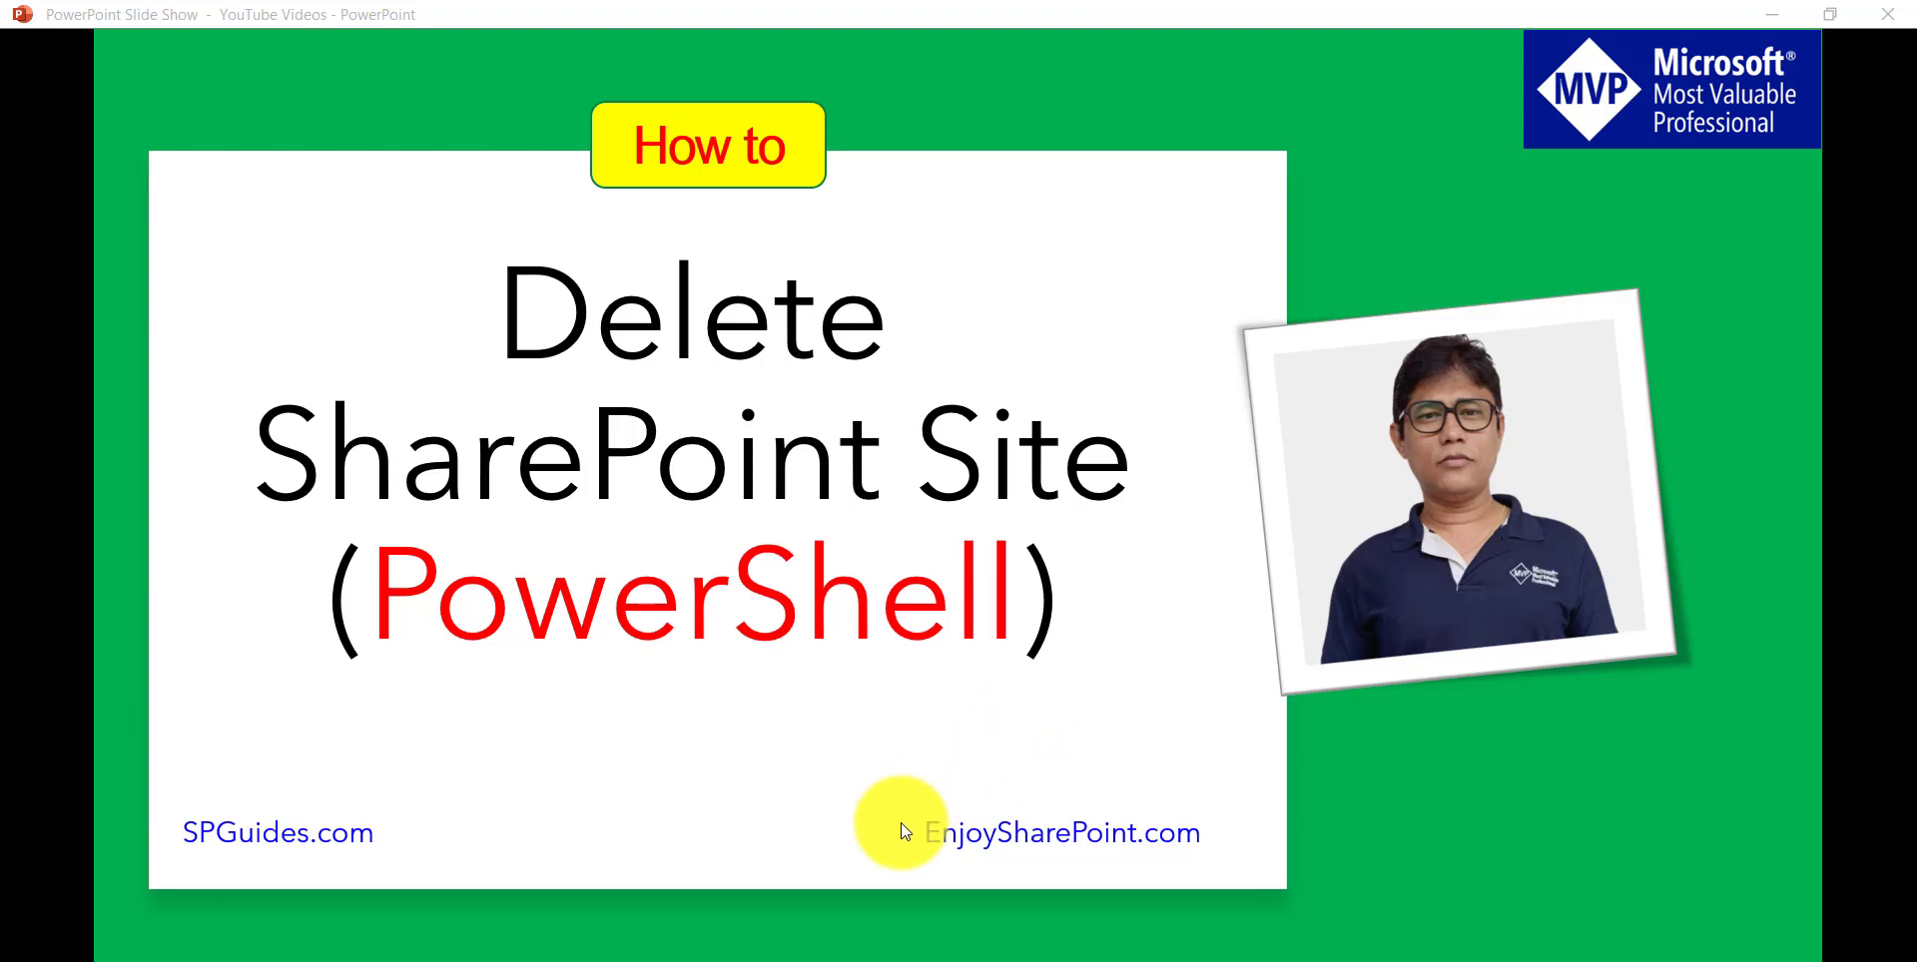
Step: Switch from the PowerPoint slideshow to the browser showing the TSInfoClassic home page
click(963, 903)
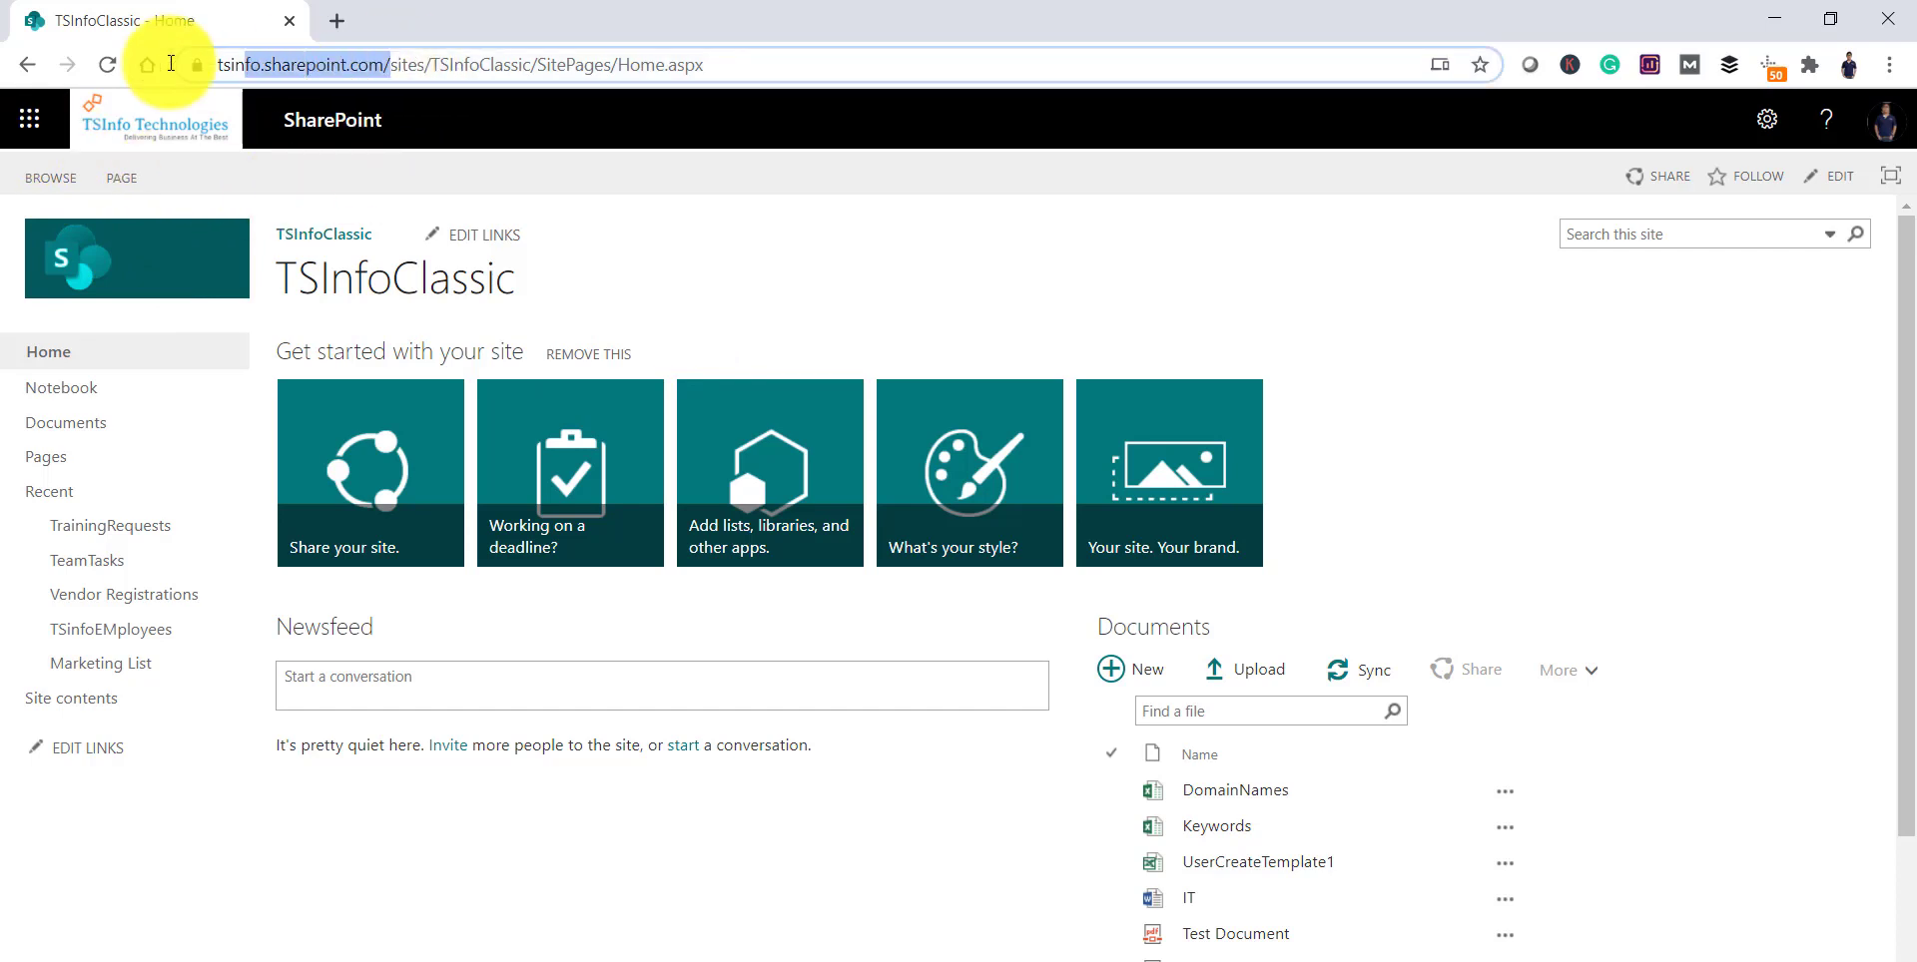
Step: Open the tenant address with '-admin' after tsinfo in a new tab, then view Active sites
drag(192, 64, 449, 62)
key(ctrl+c)
click(355, 36)
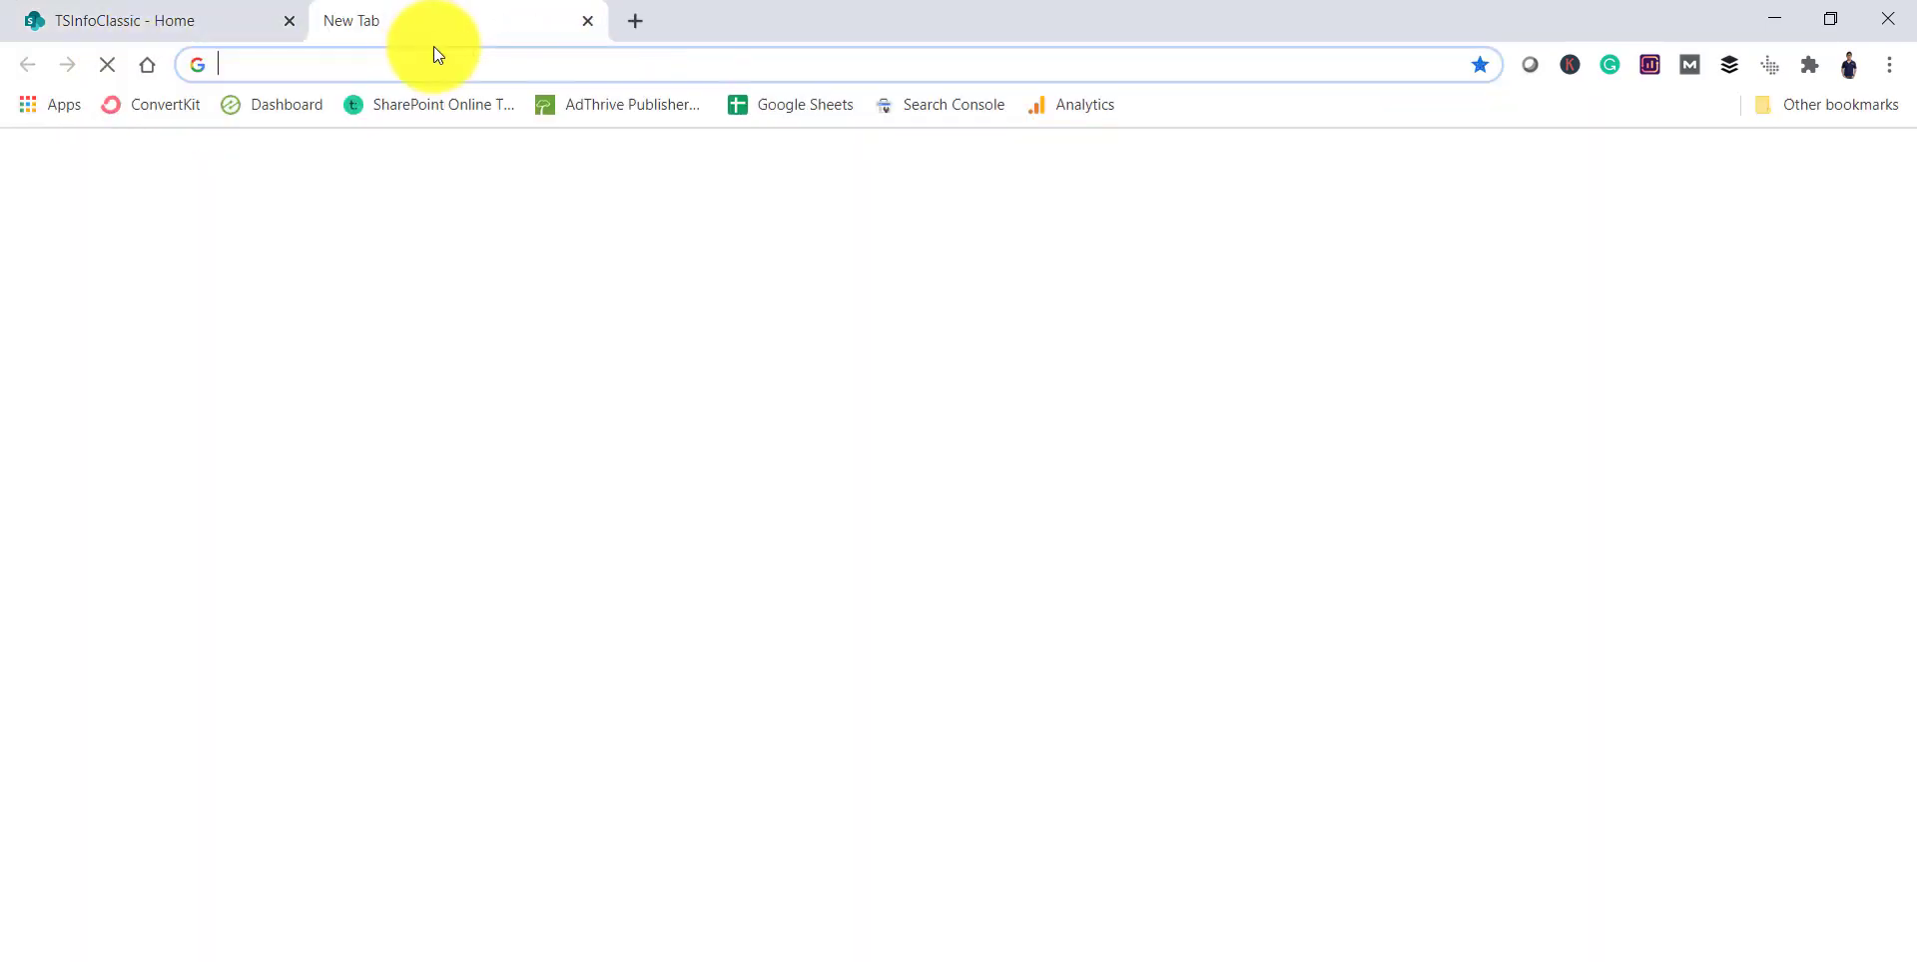
key(ctrl+v)
click(332, 64)
text(-)
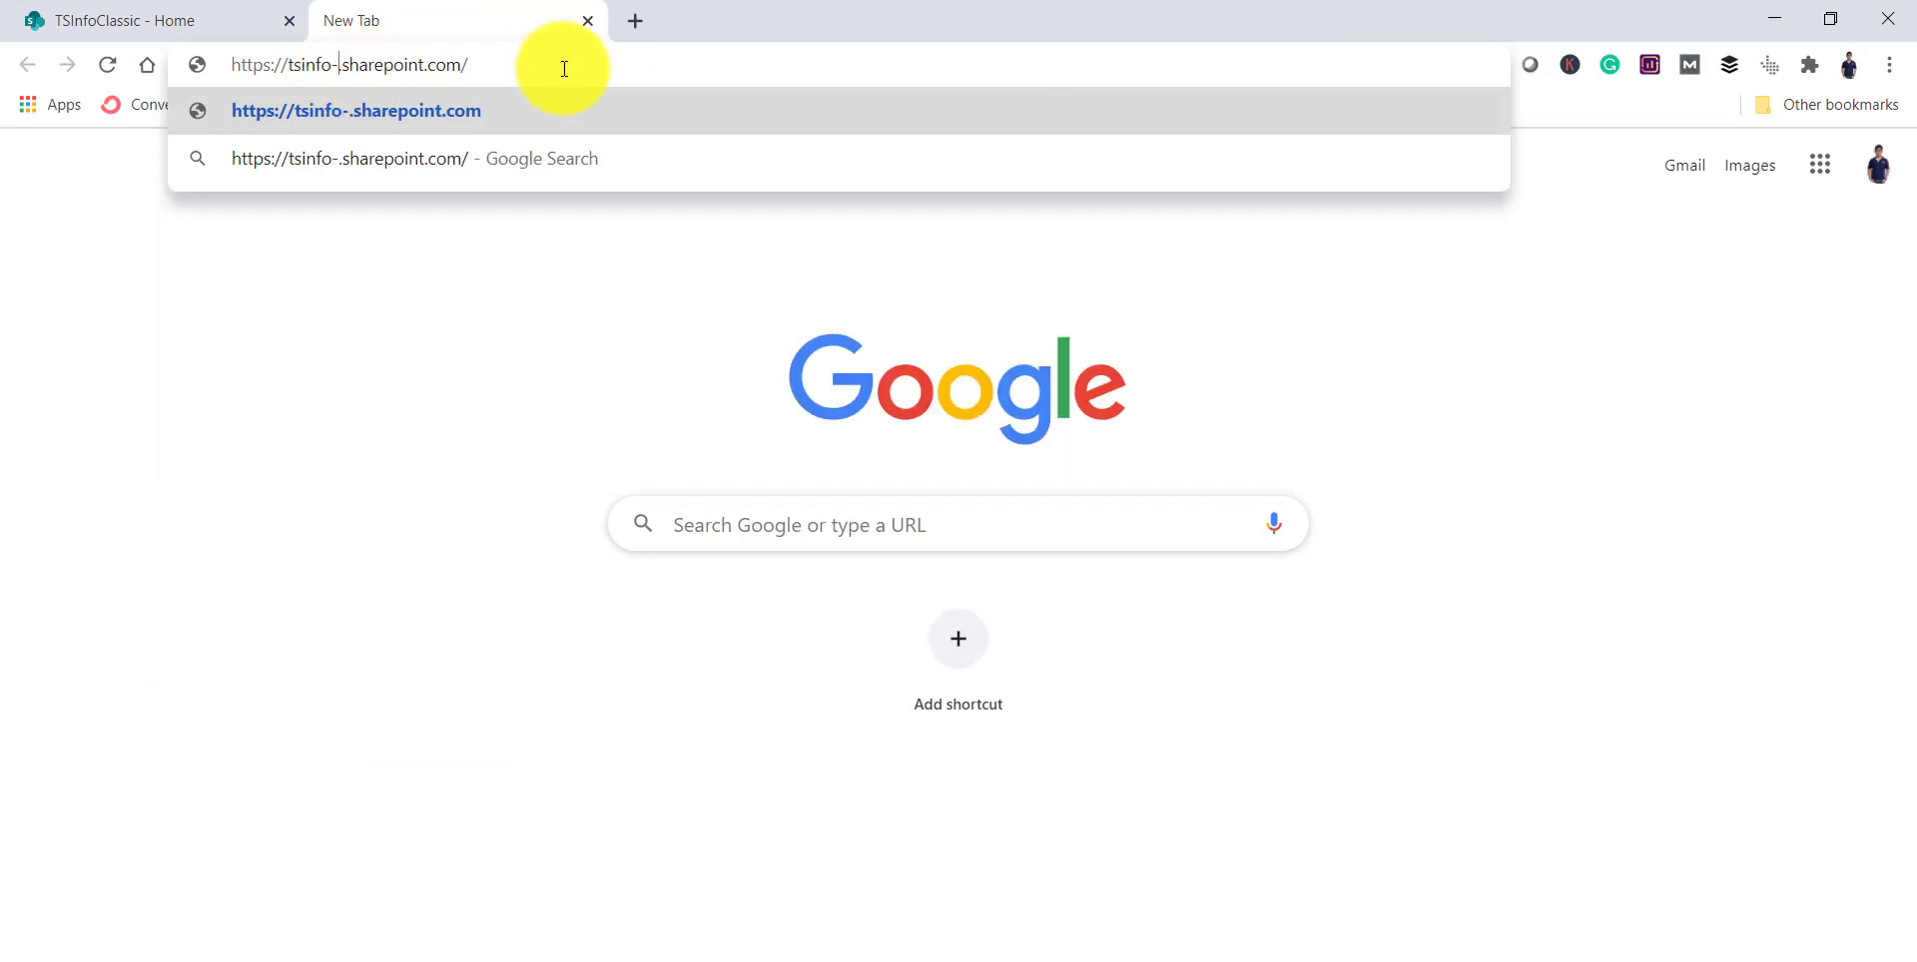
text(admin)
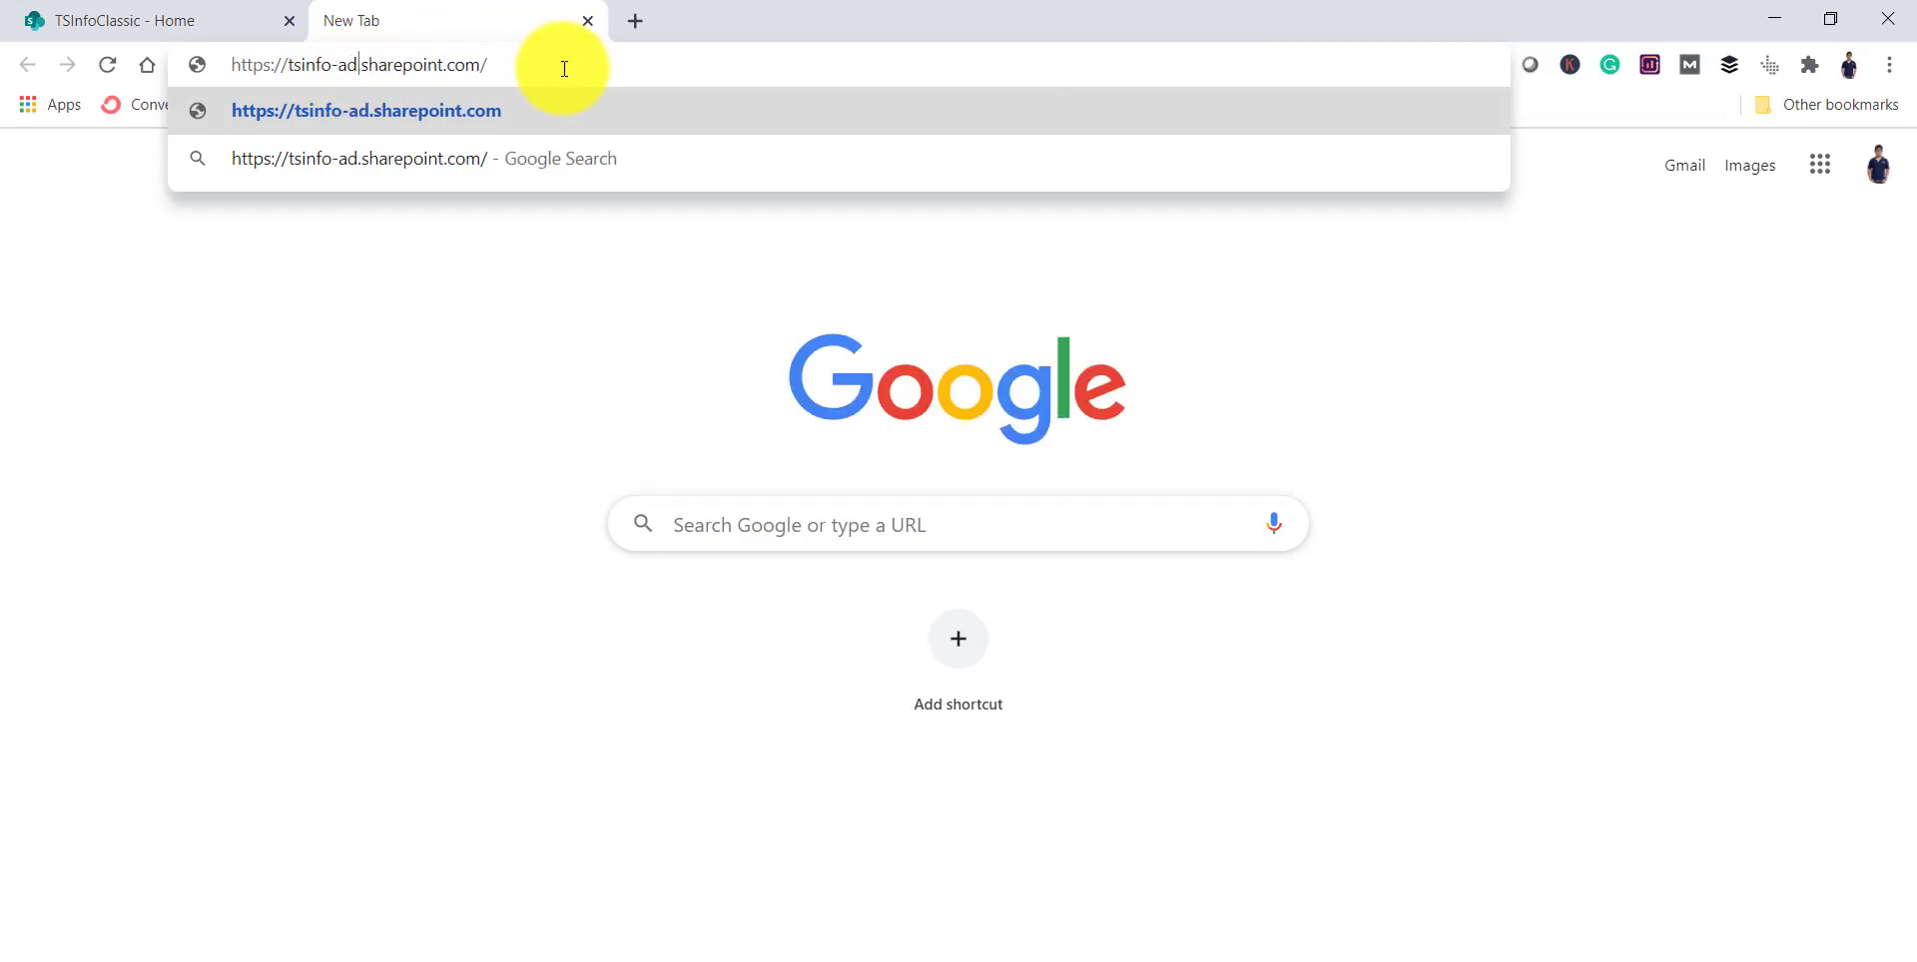
key(Return)
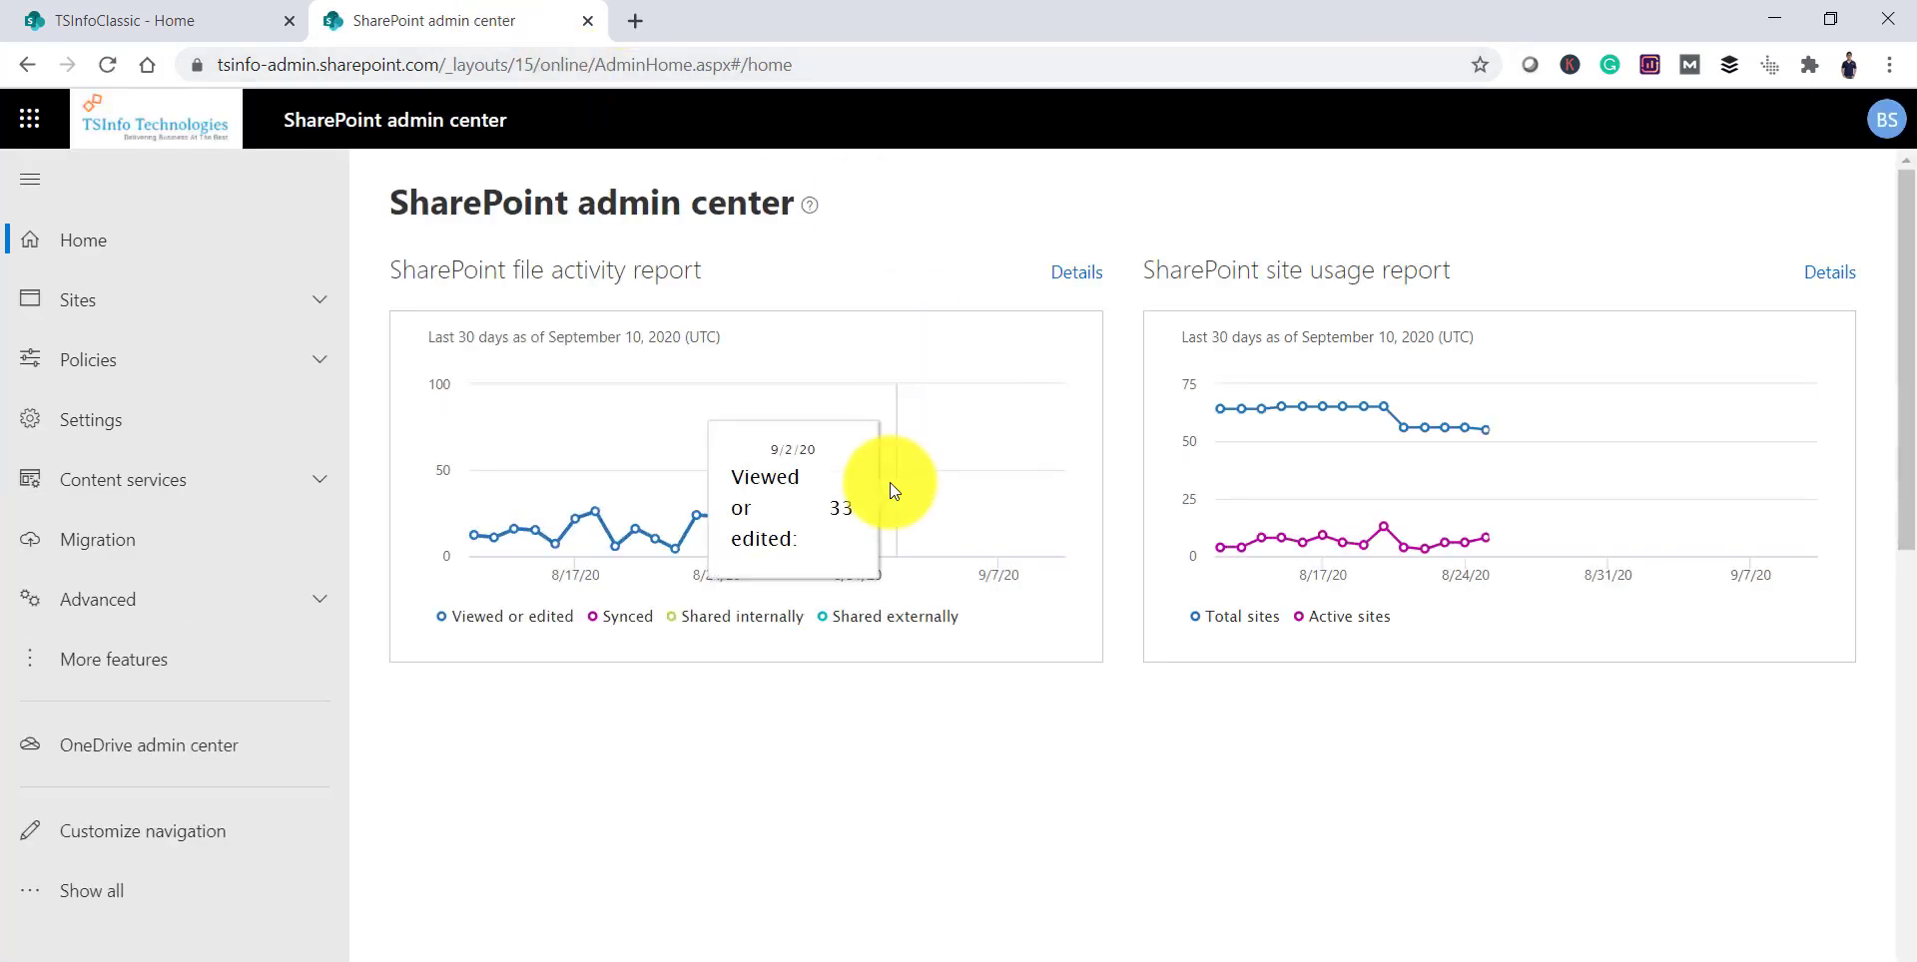
click(325, 306)
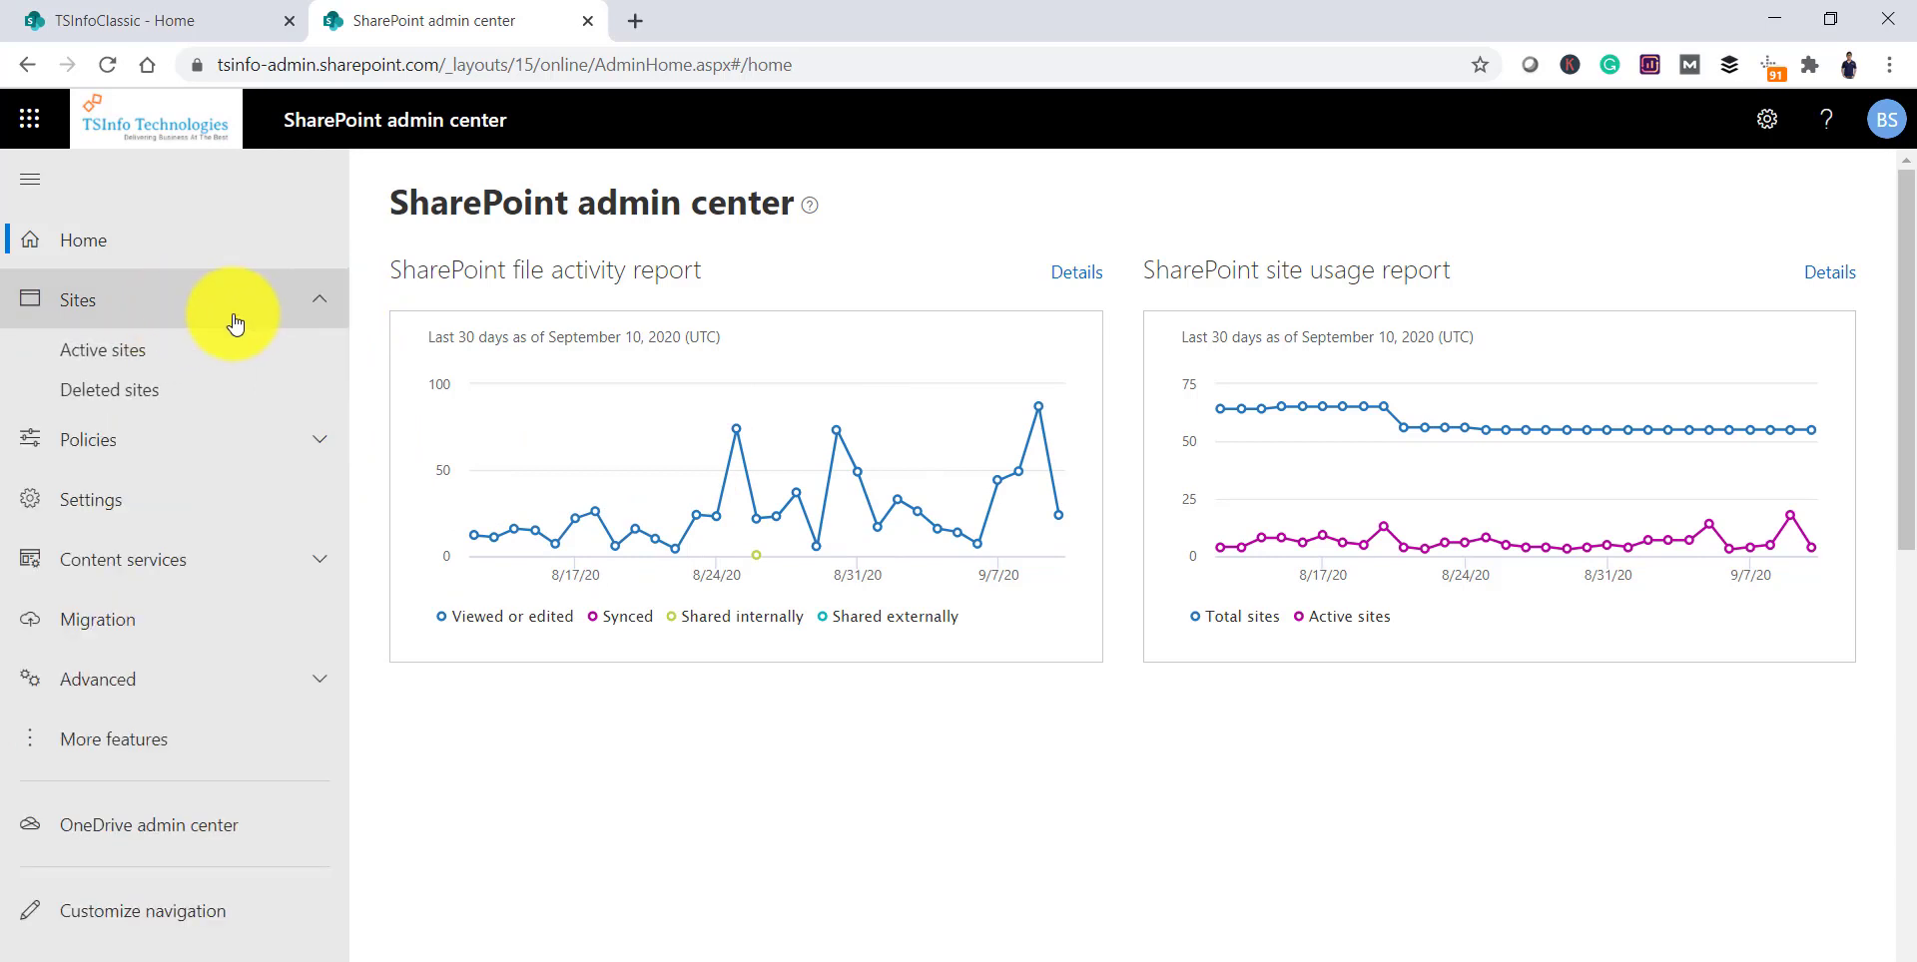
click(130, 358)
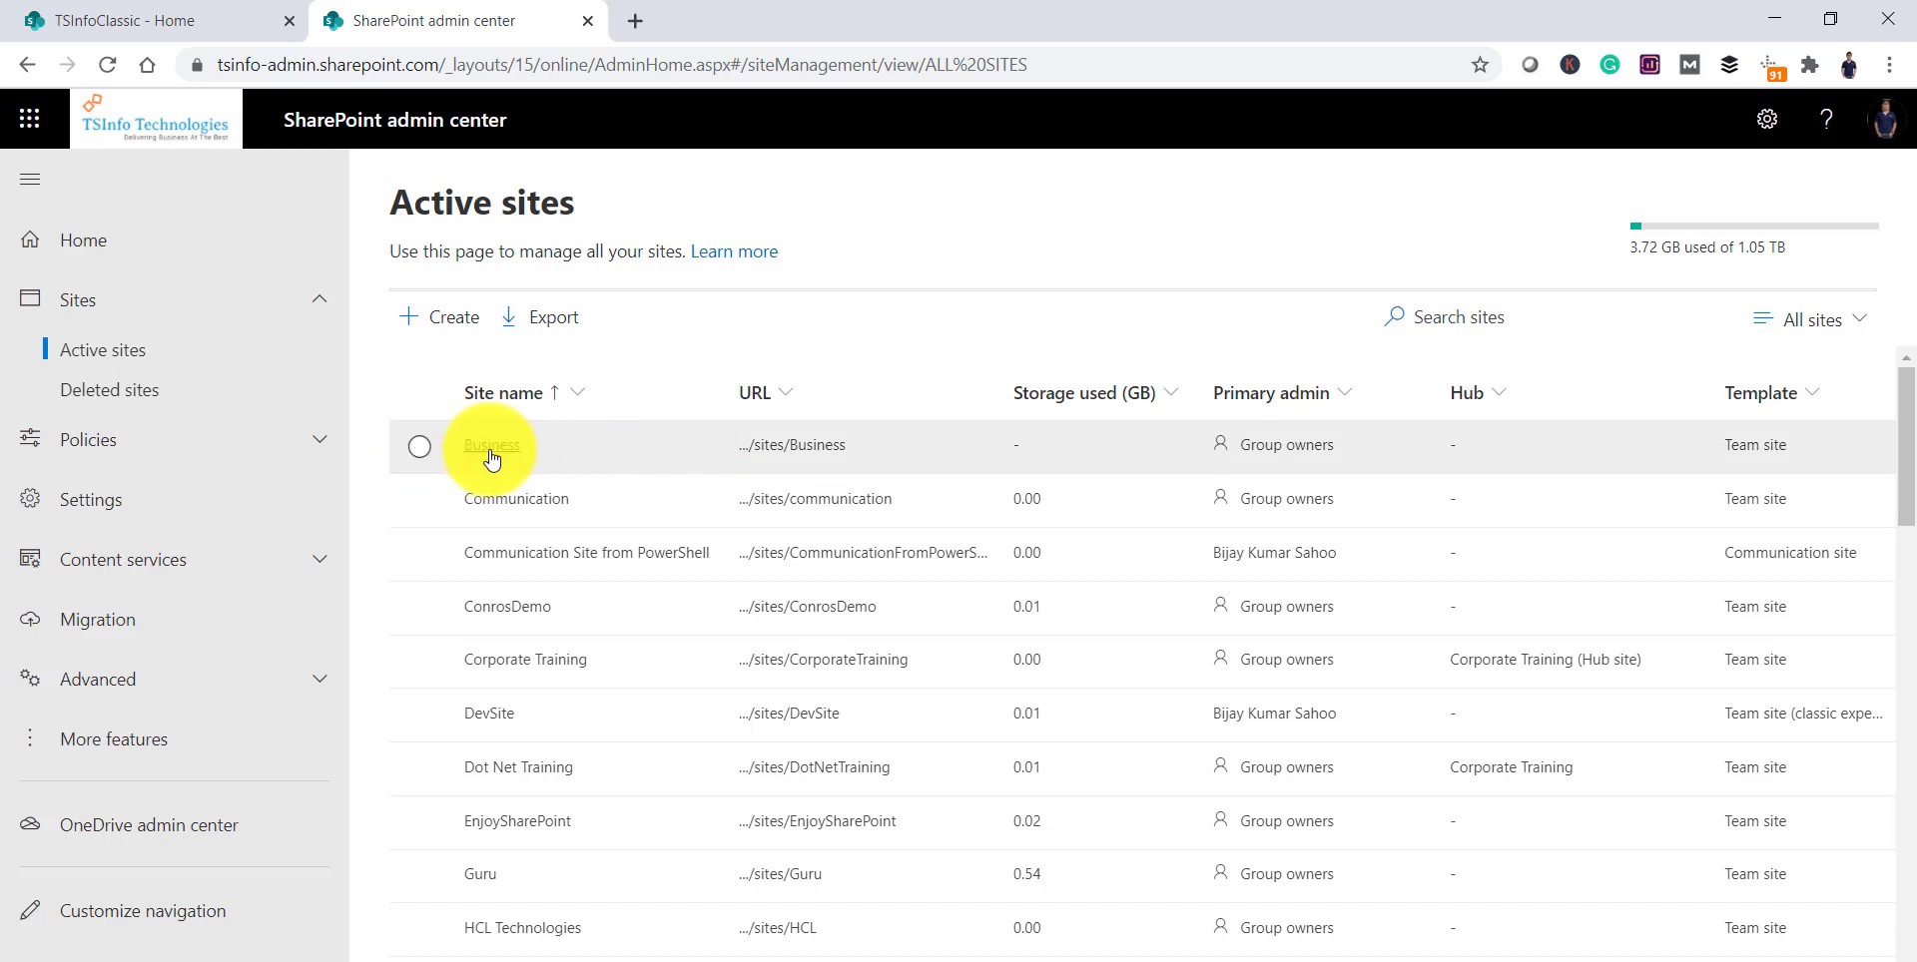
Step: Open the Business site in a new tab, then view its details in the admin center
click(552, 460)
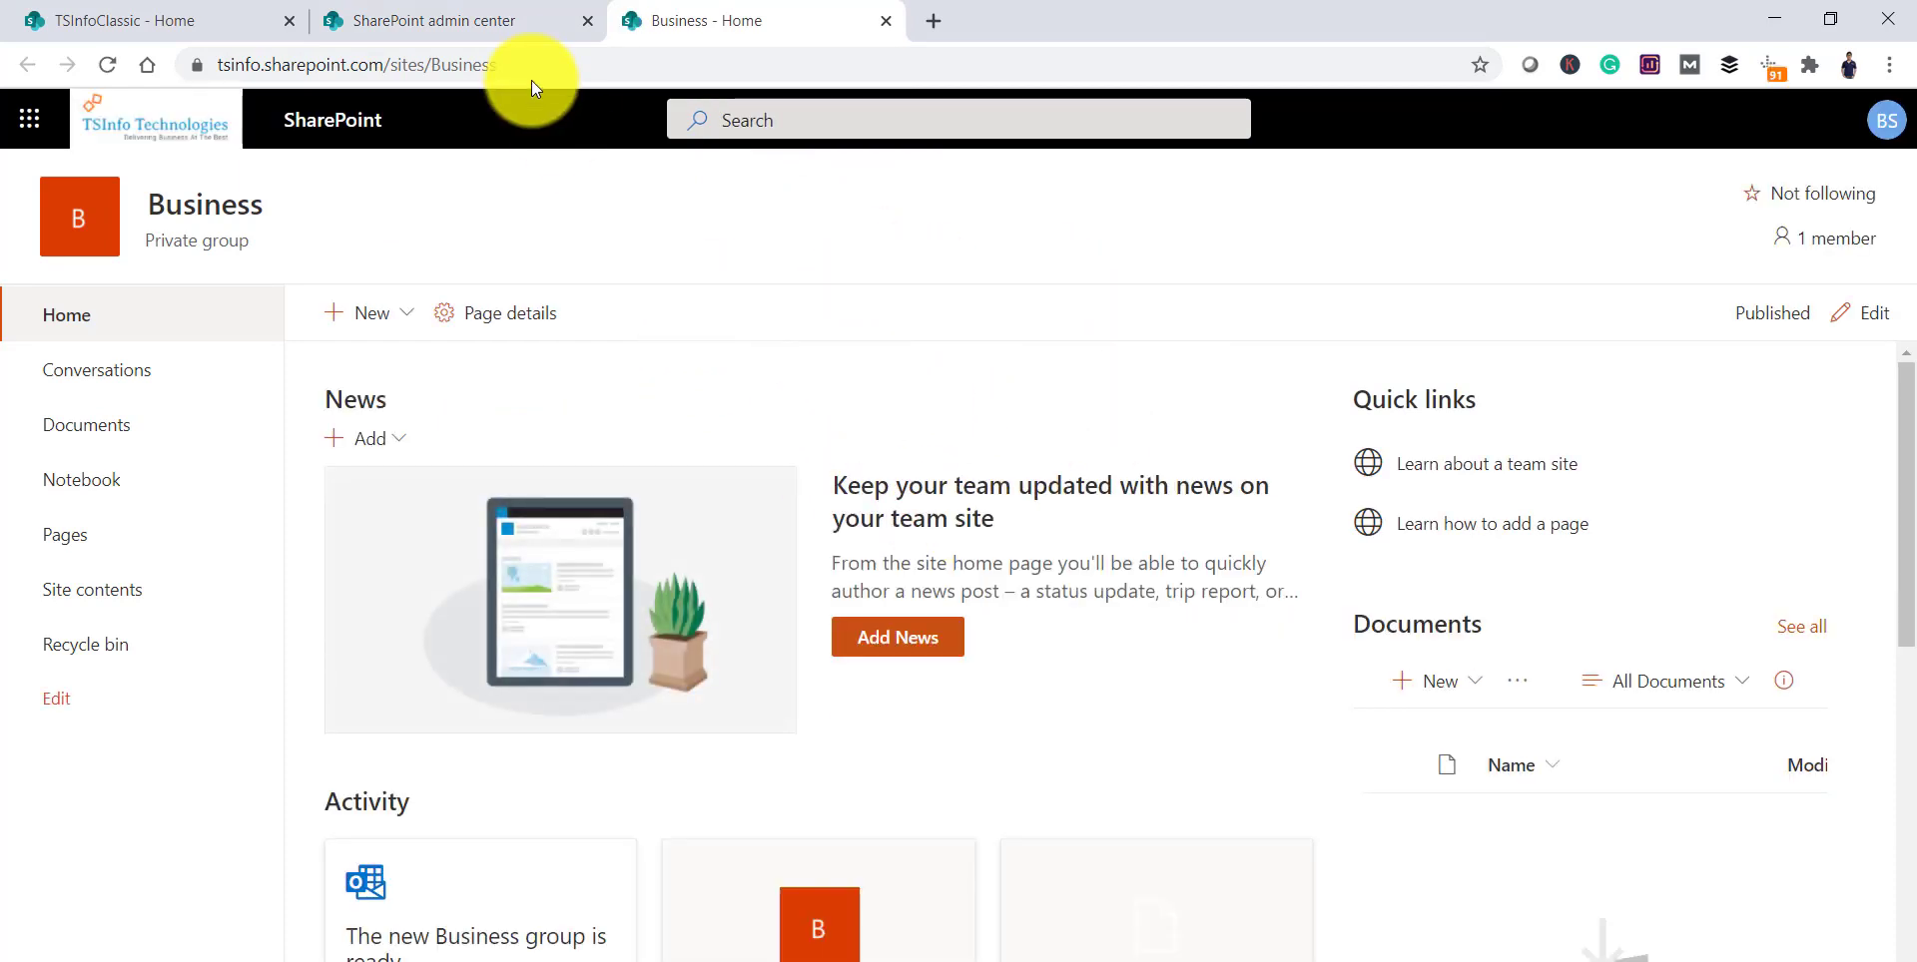
click(489, 22)
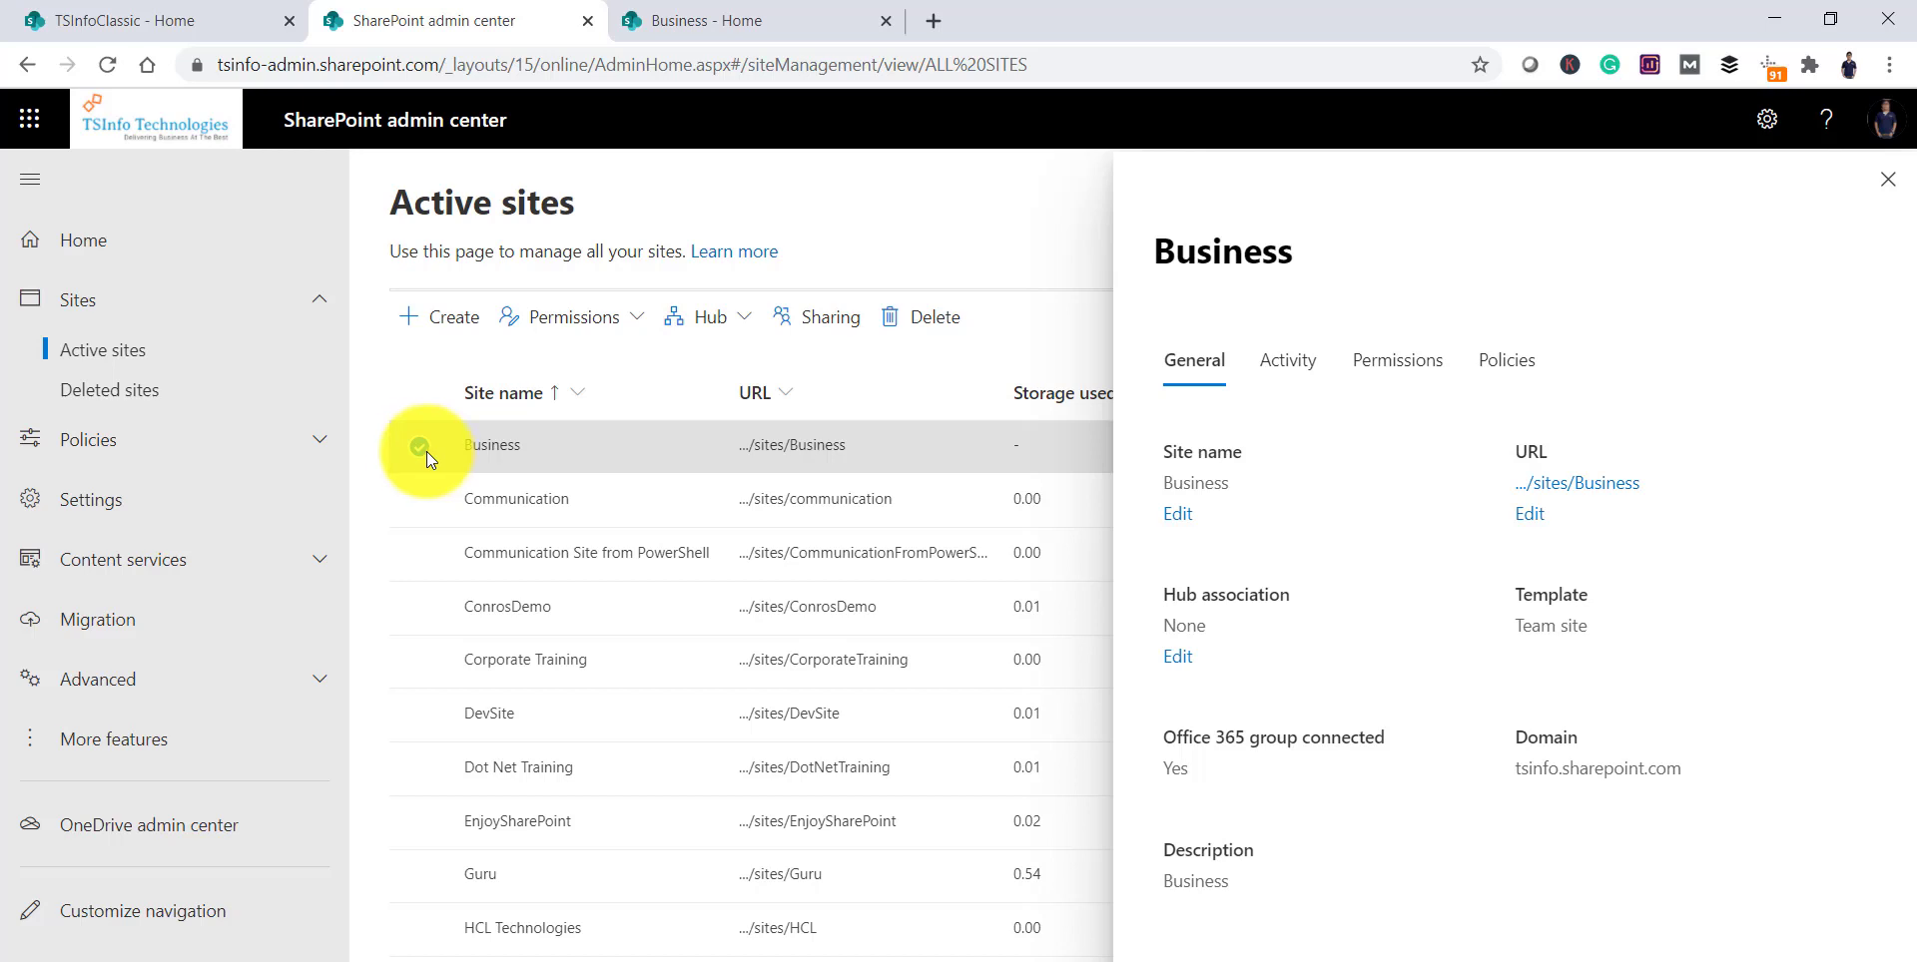
Step: Delete the Business site along with the 'Business' group and all its resources
click(934, 317)
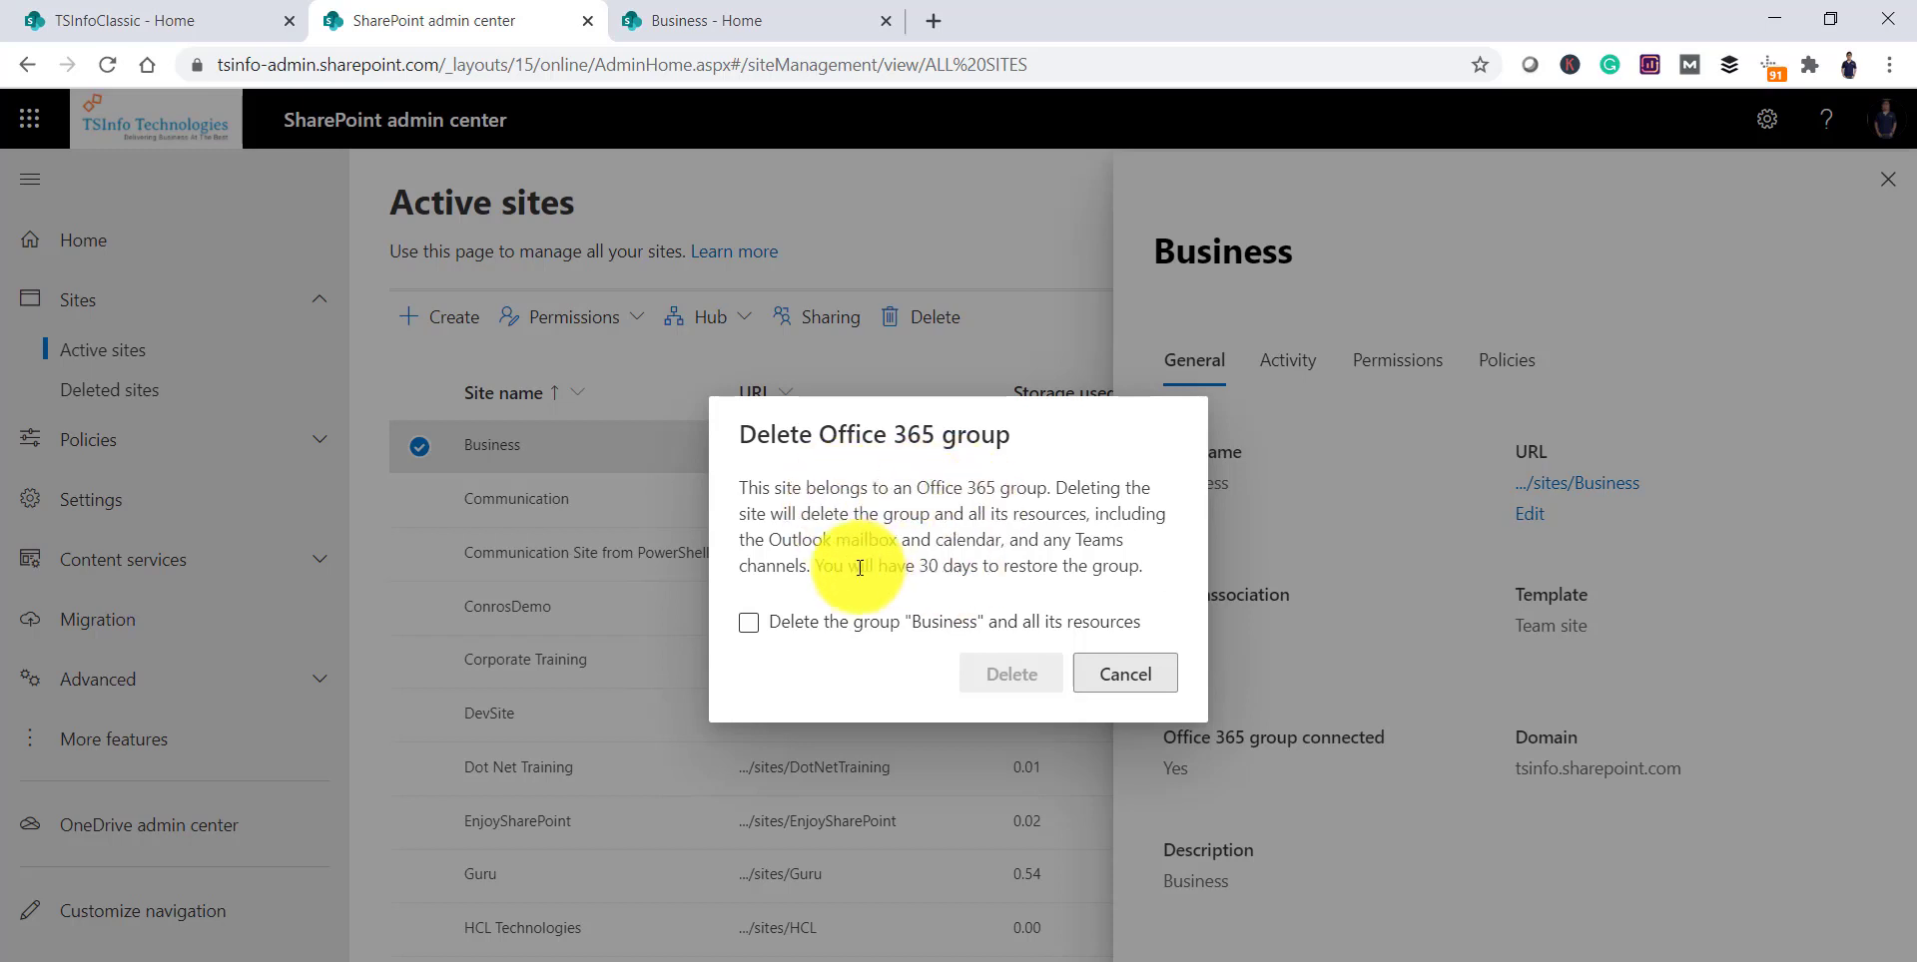
click(749, 623)
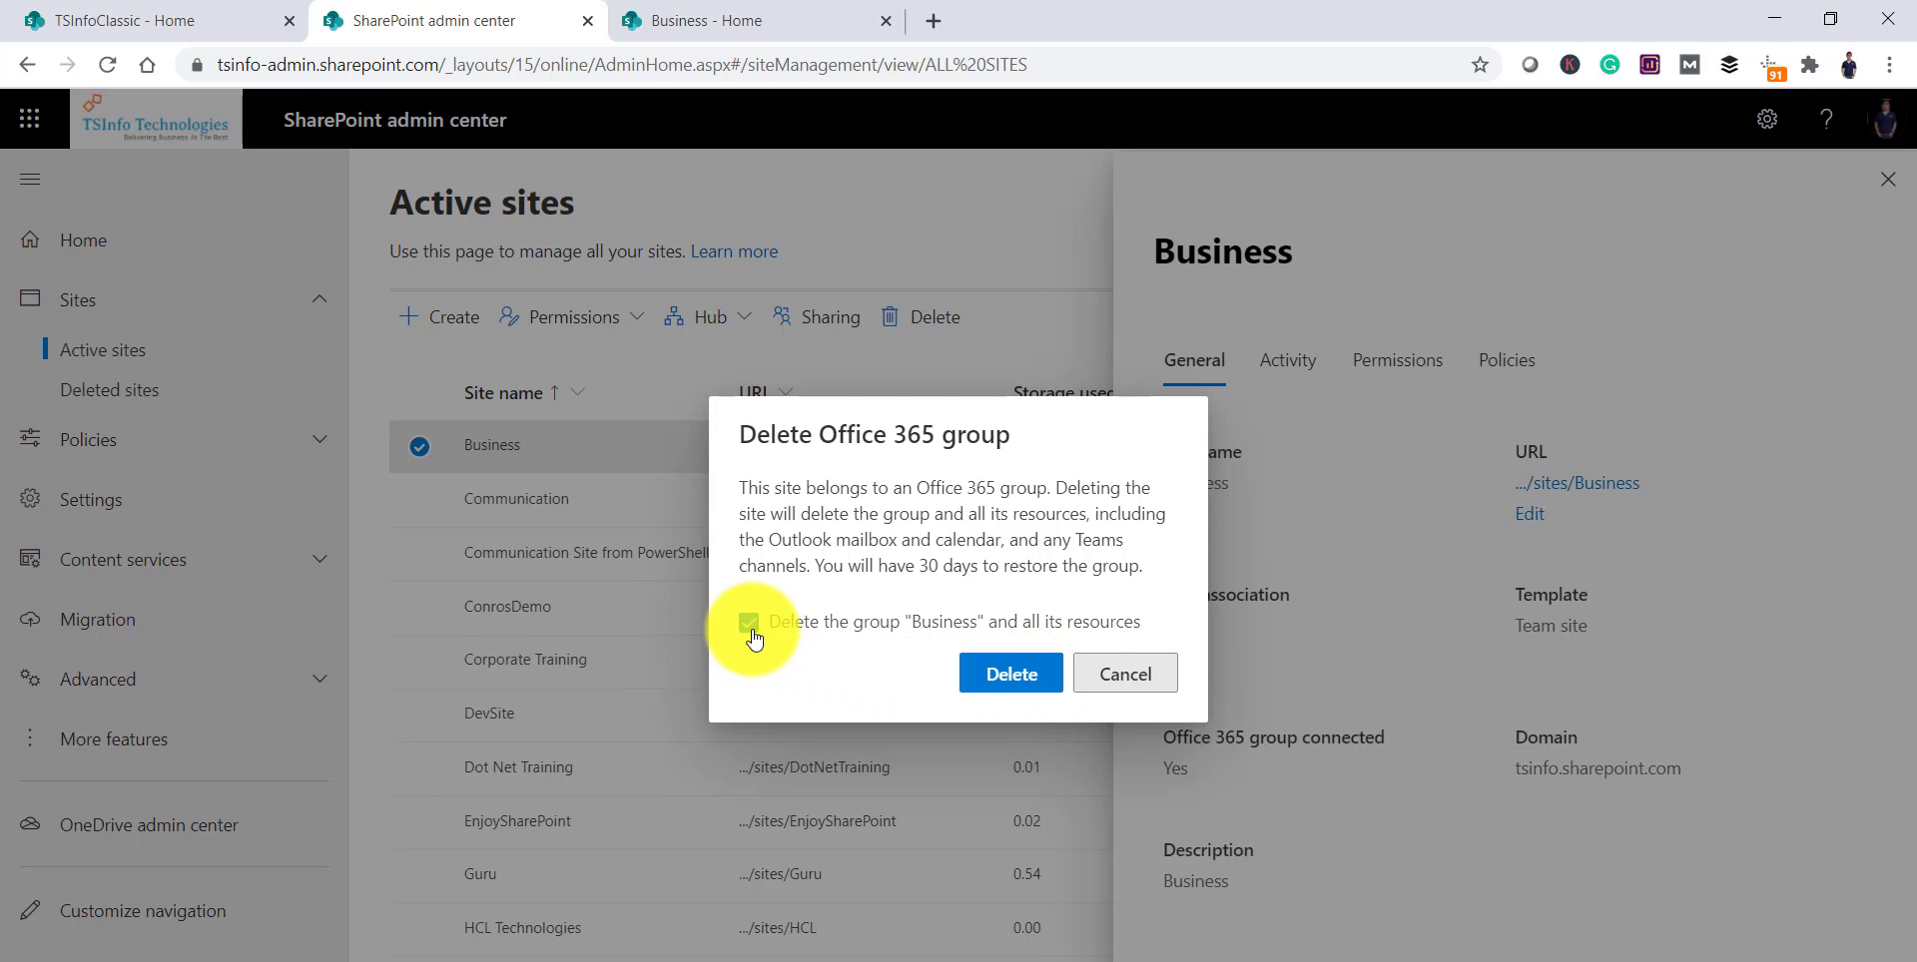
click(998, 679)
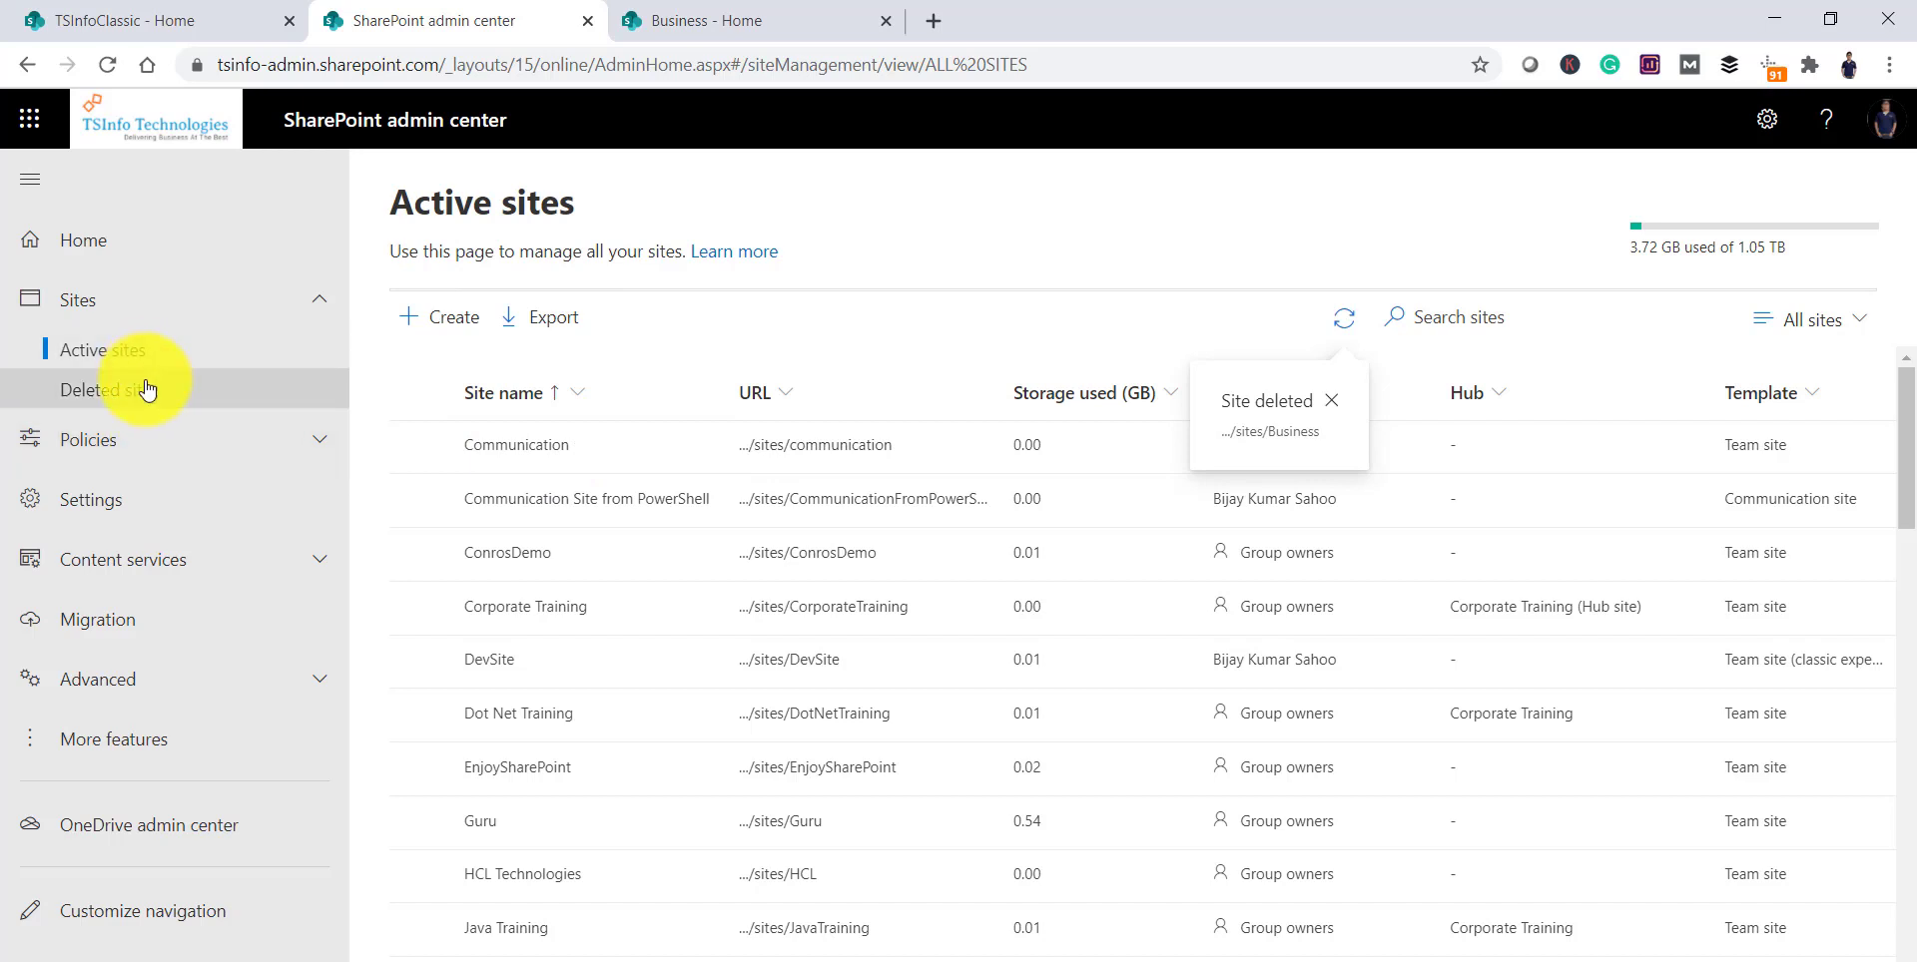
Step: Open Deleted sites and select the Business site at the bottom of the list
click(67, 399)
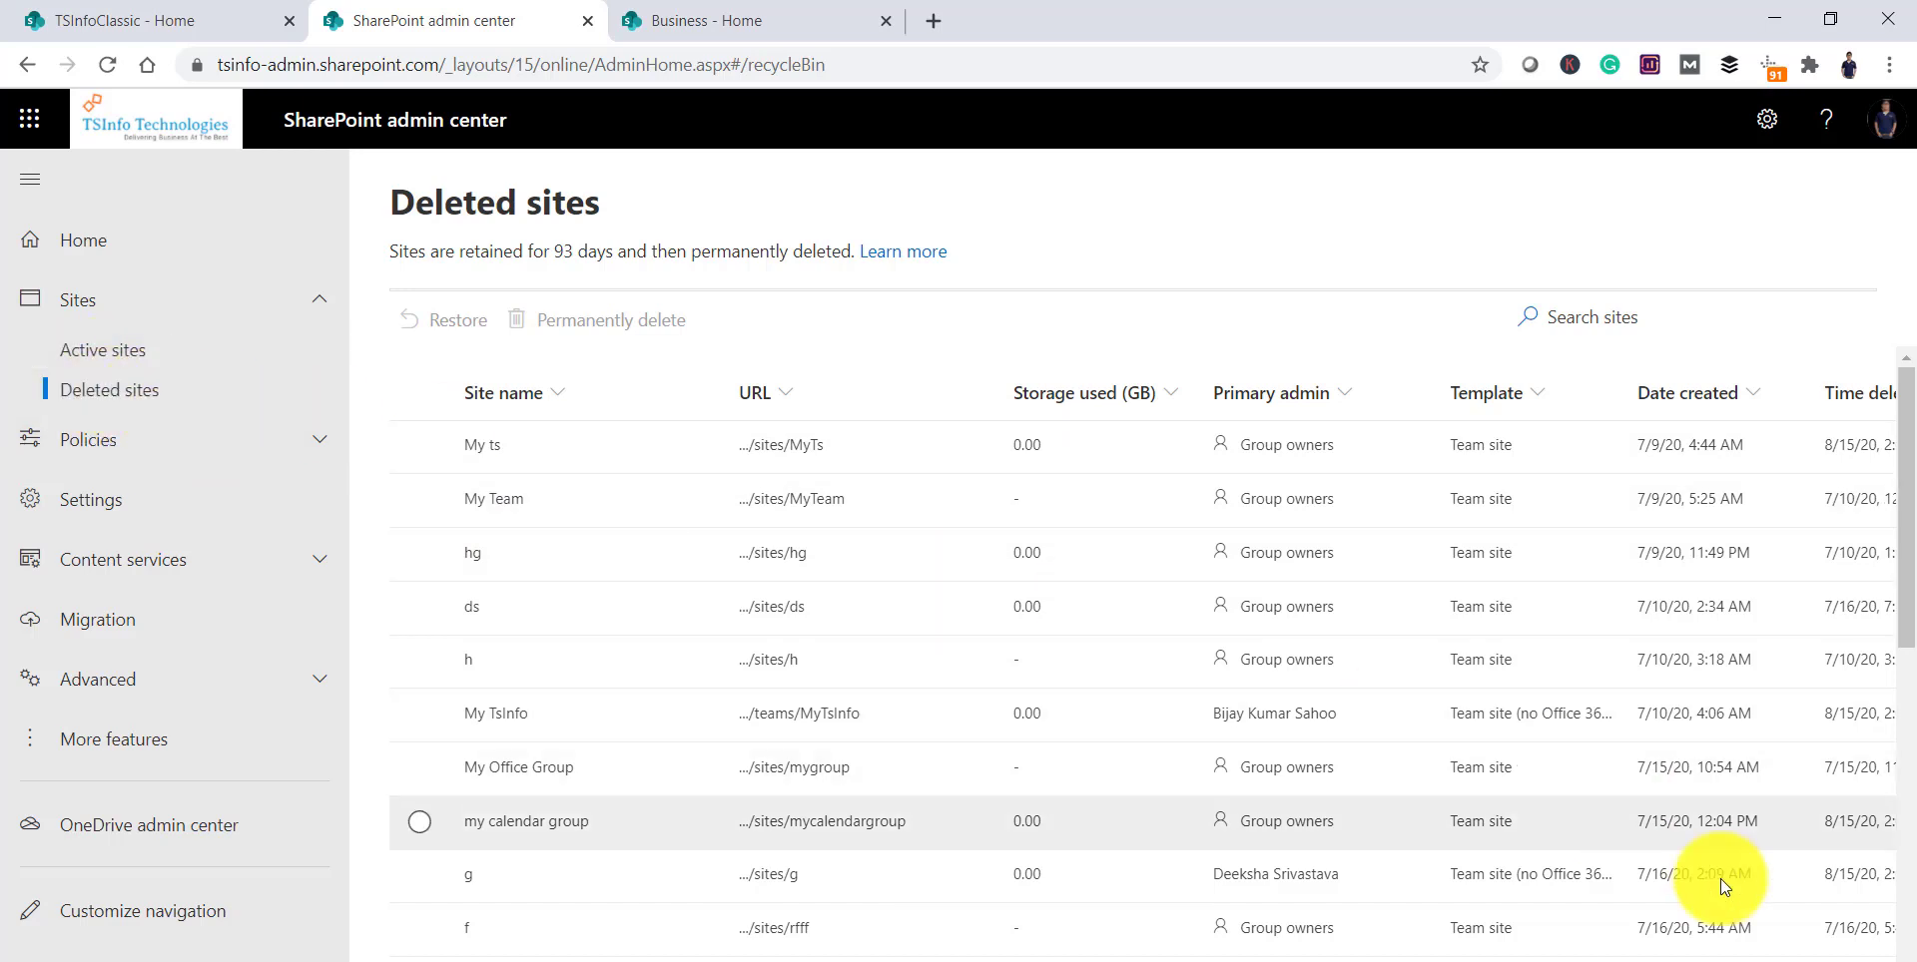
scroll(739, 627, down, 9)
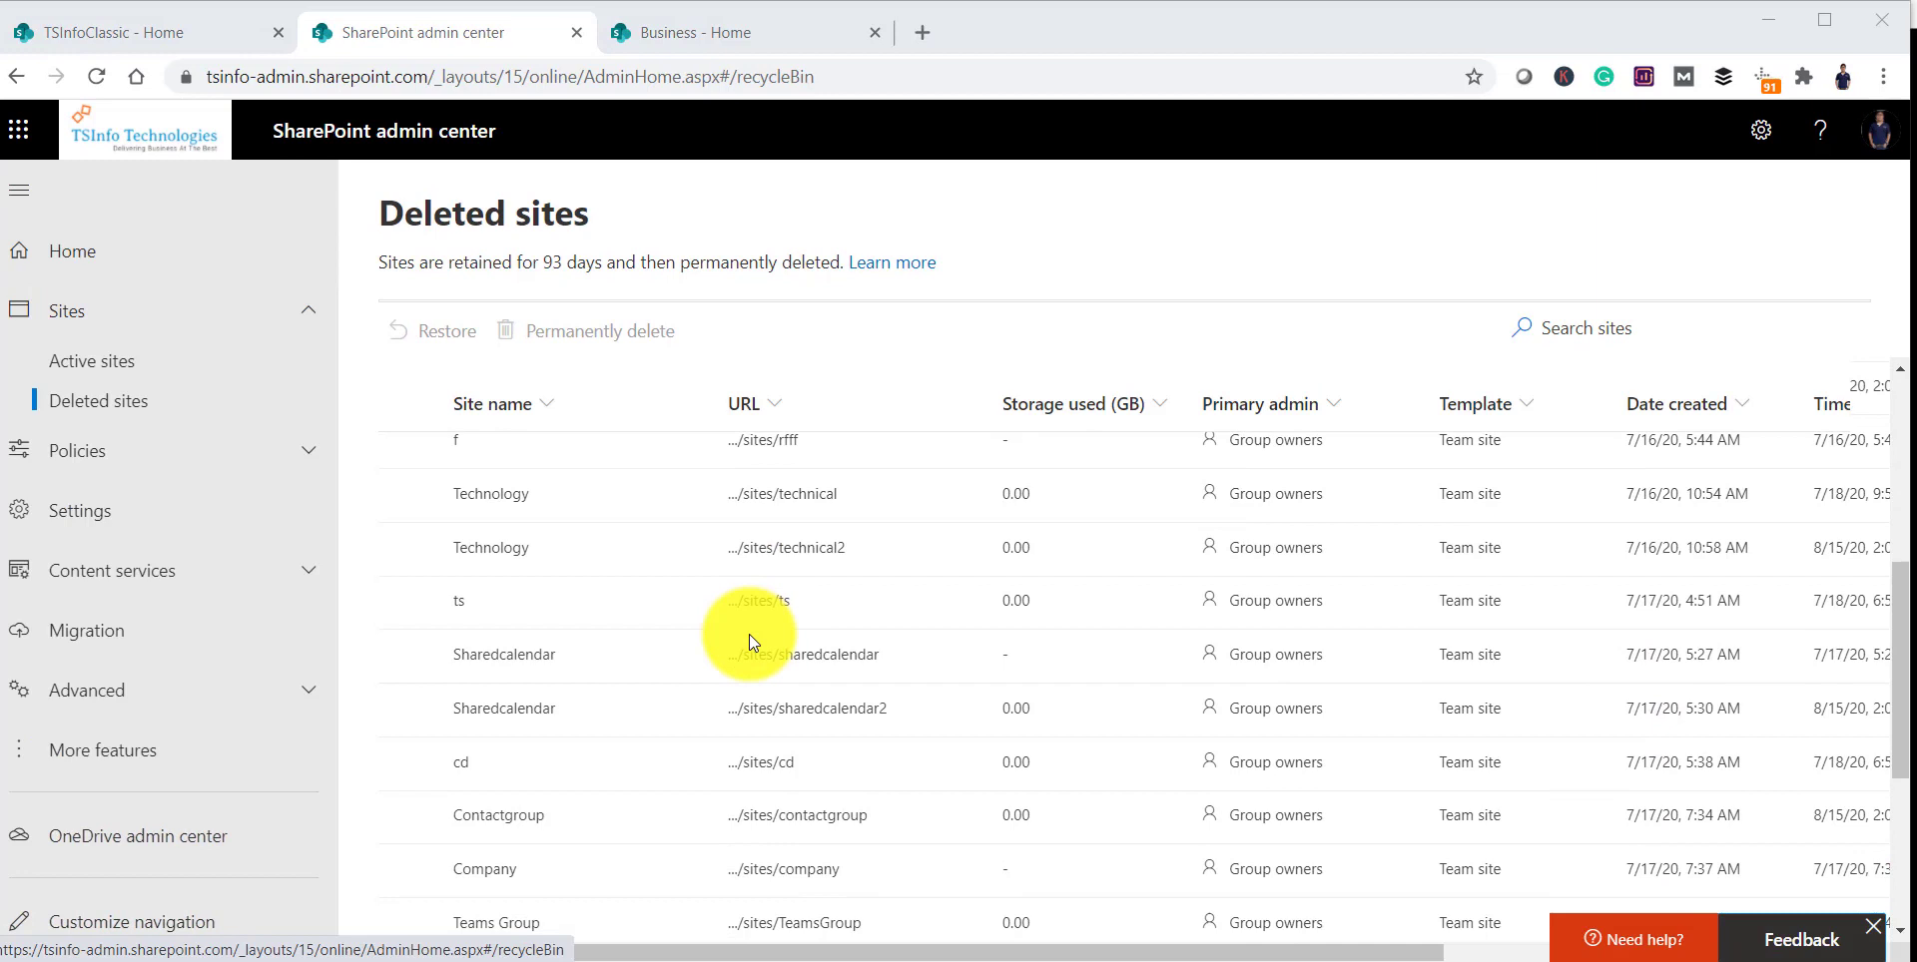
click(409, 911)
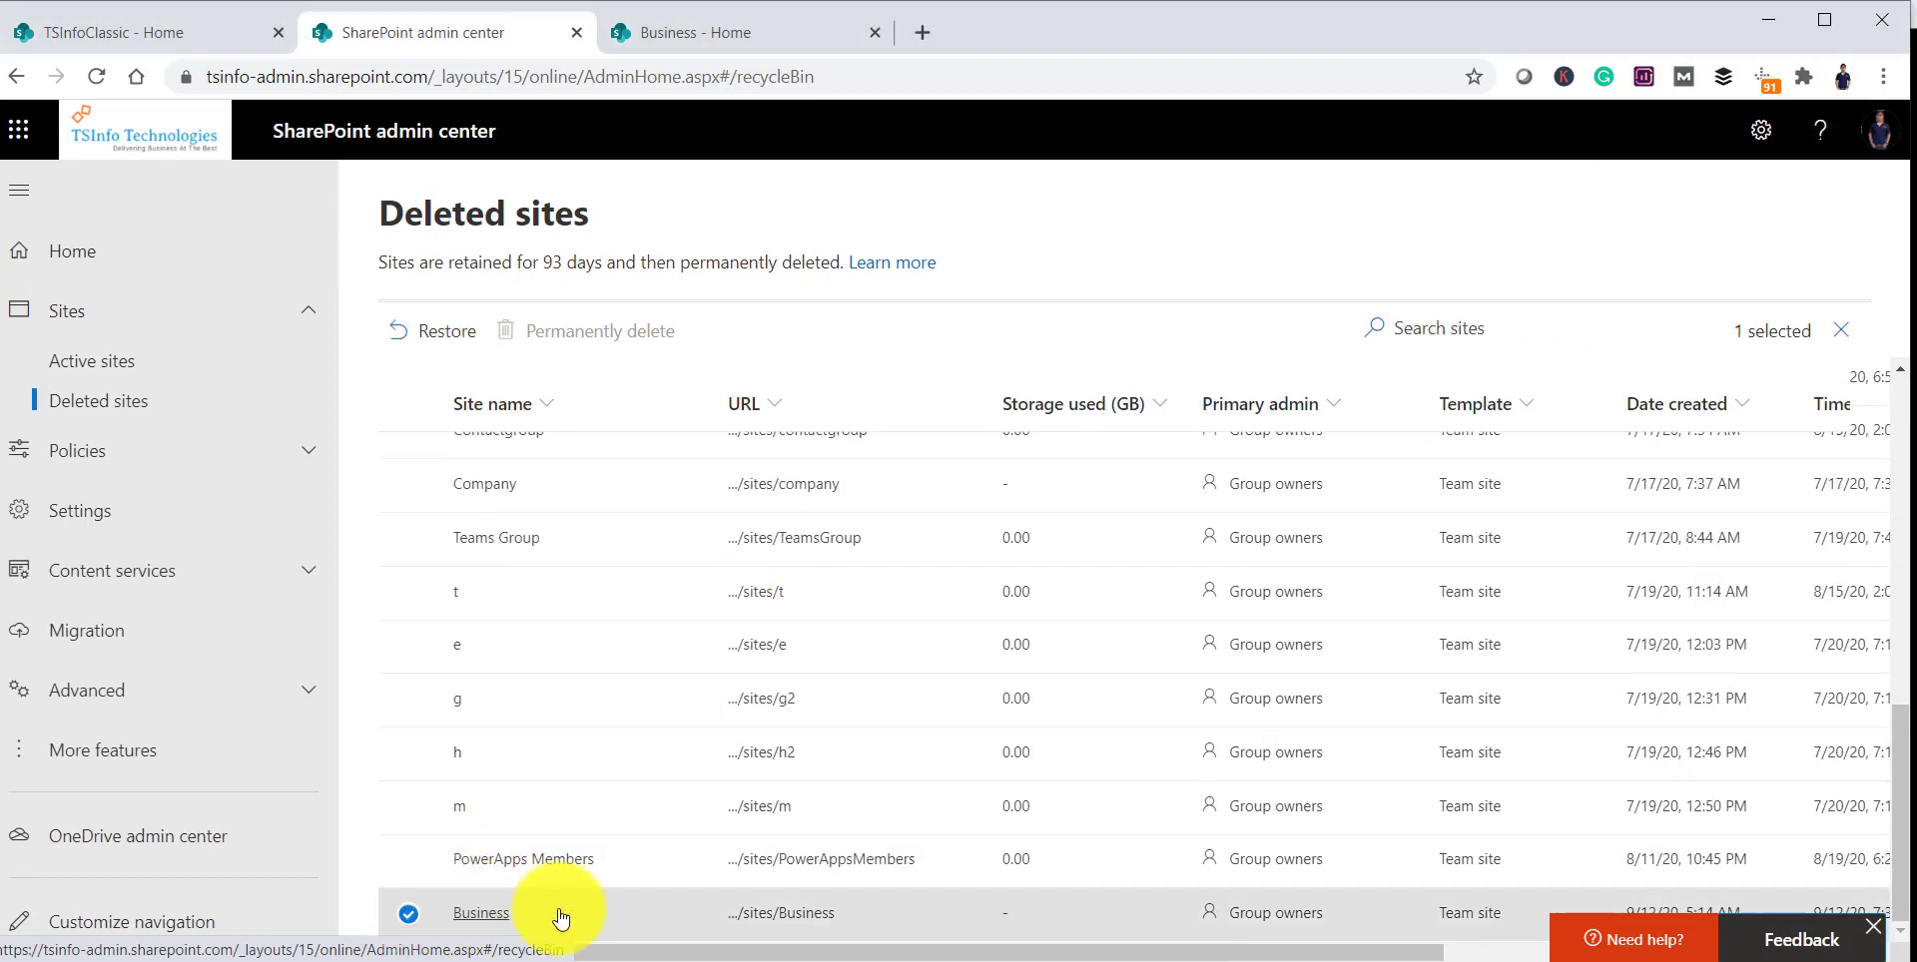
click(410, 914)
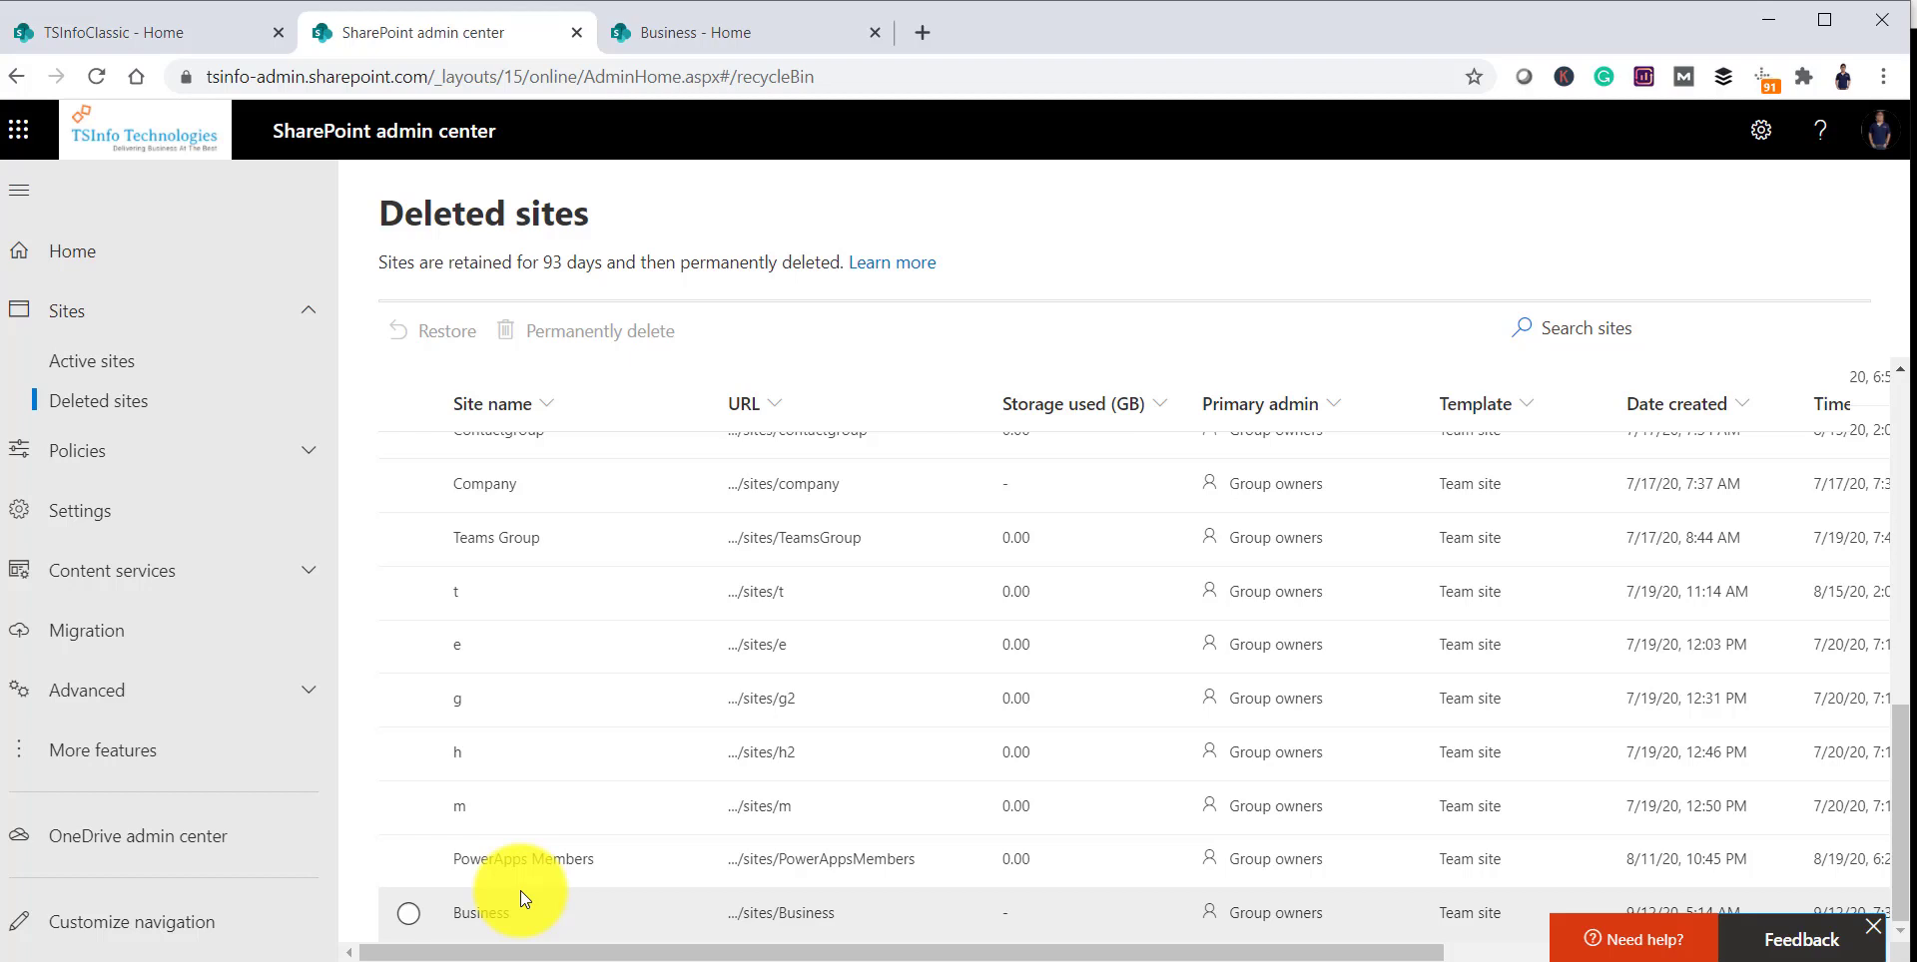
click(409, 912)
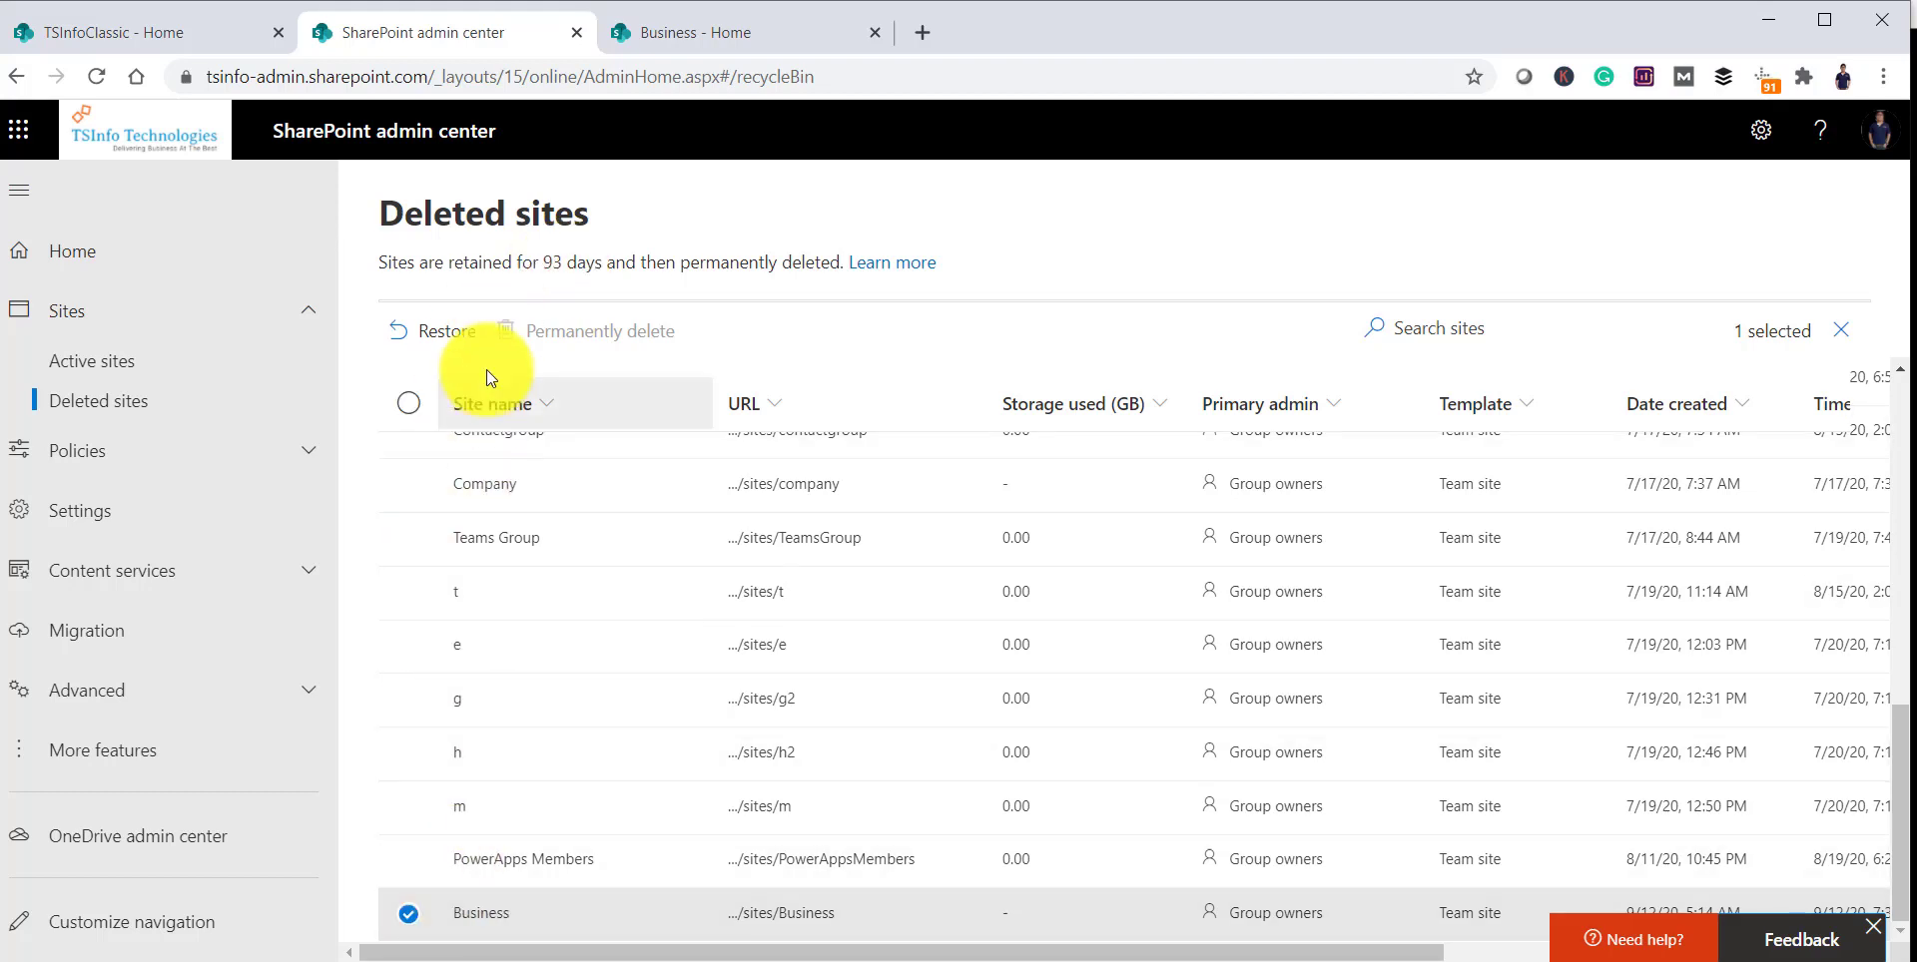
Step: Restore the Business site and group, and confirm it is listed in Active sites
click(447, 337)
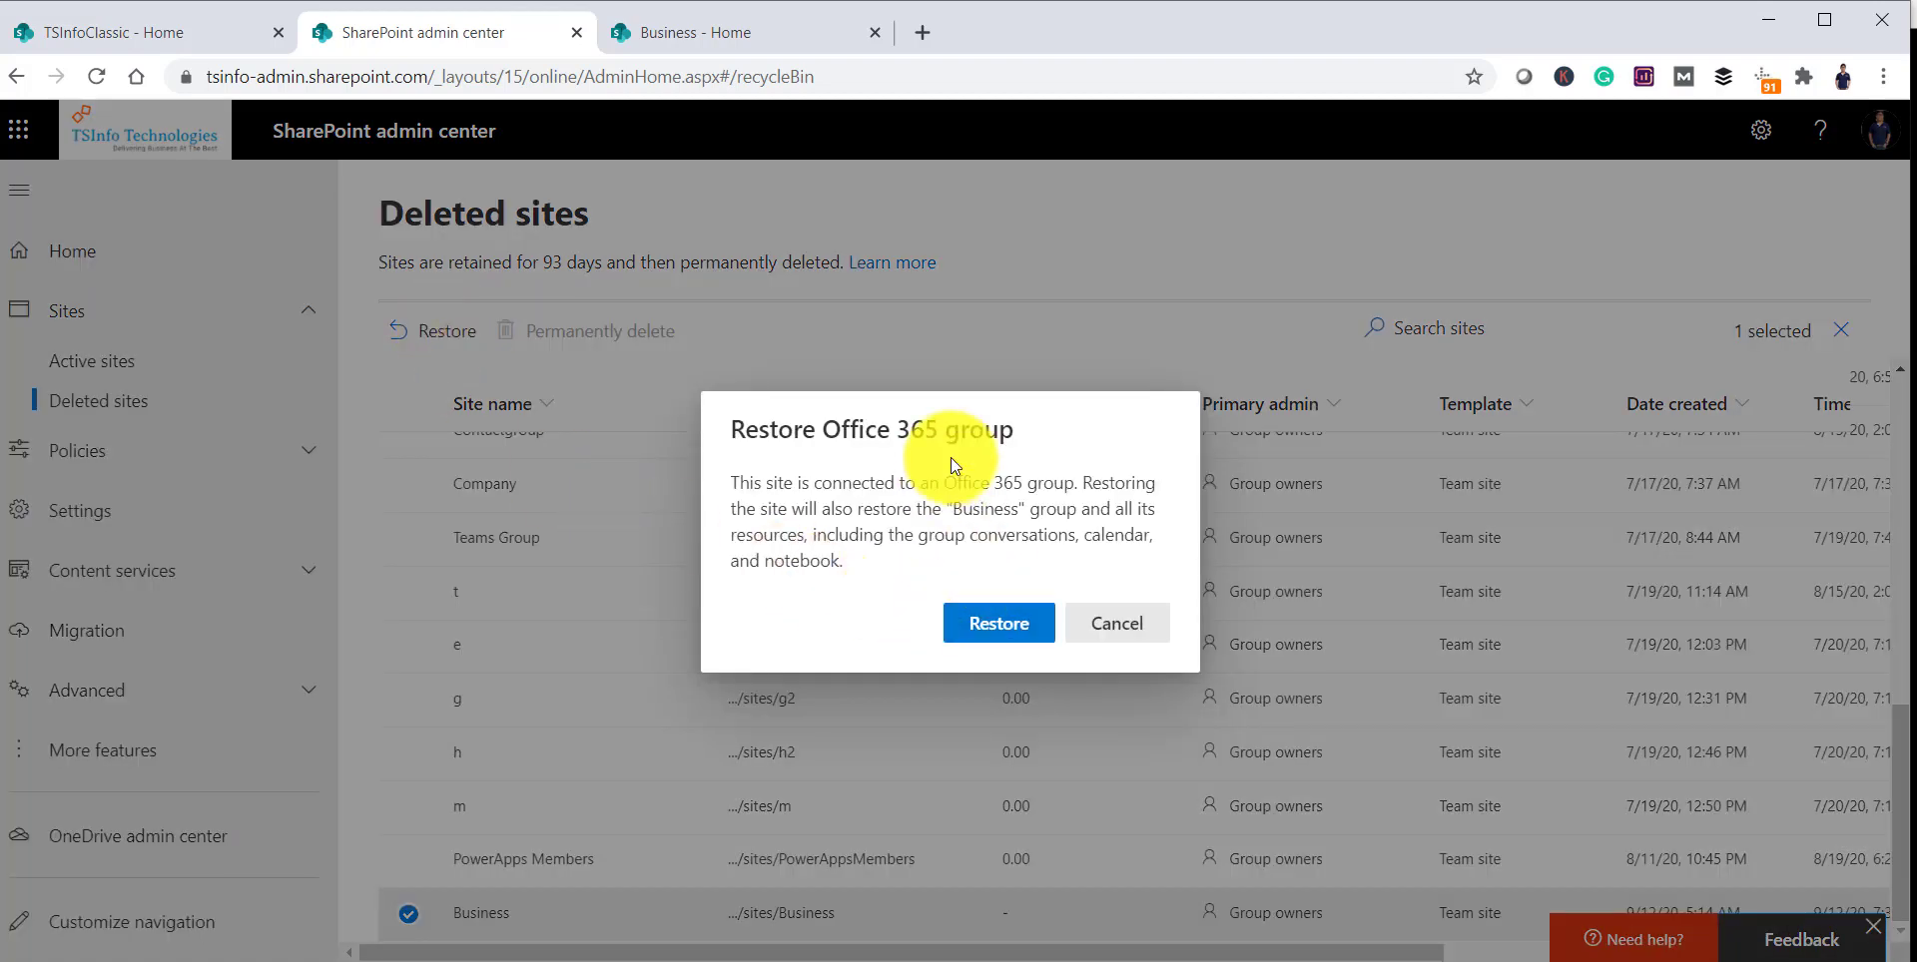
click(1009, 629)
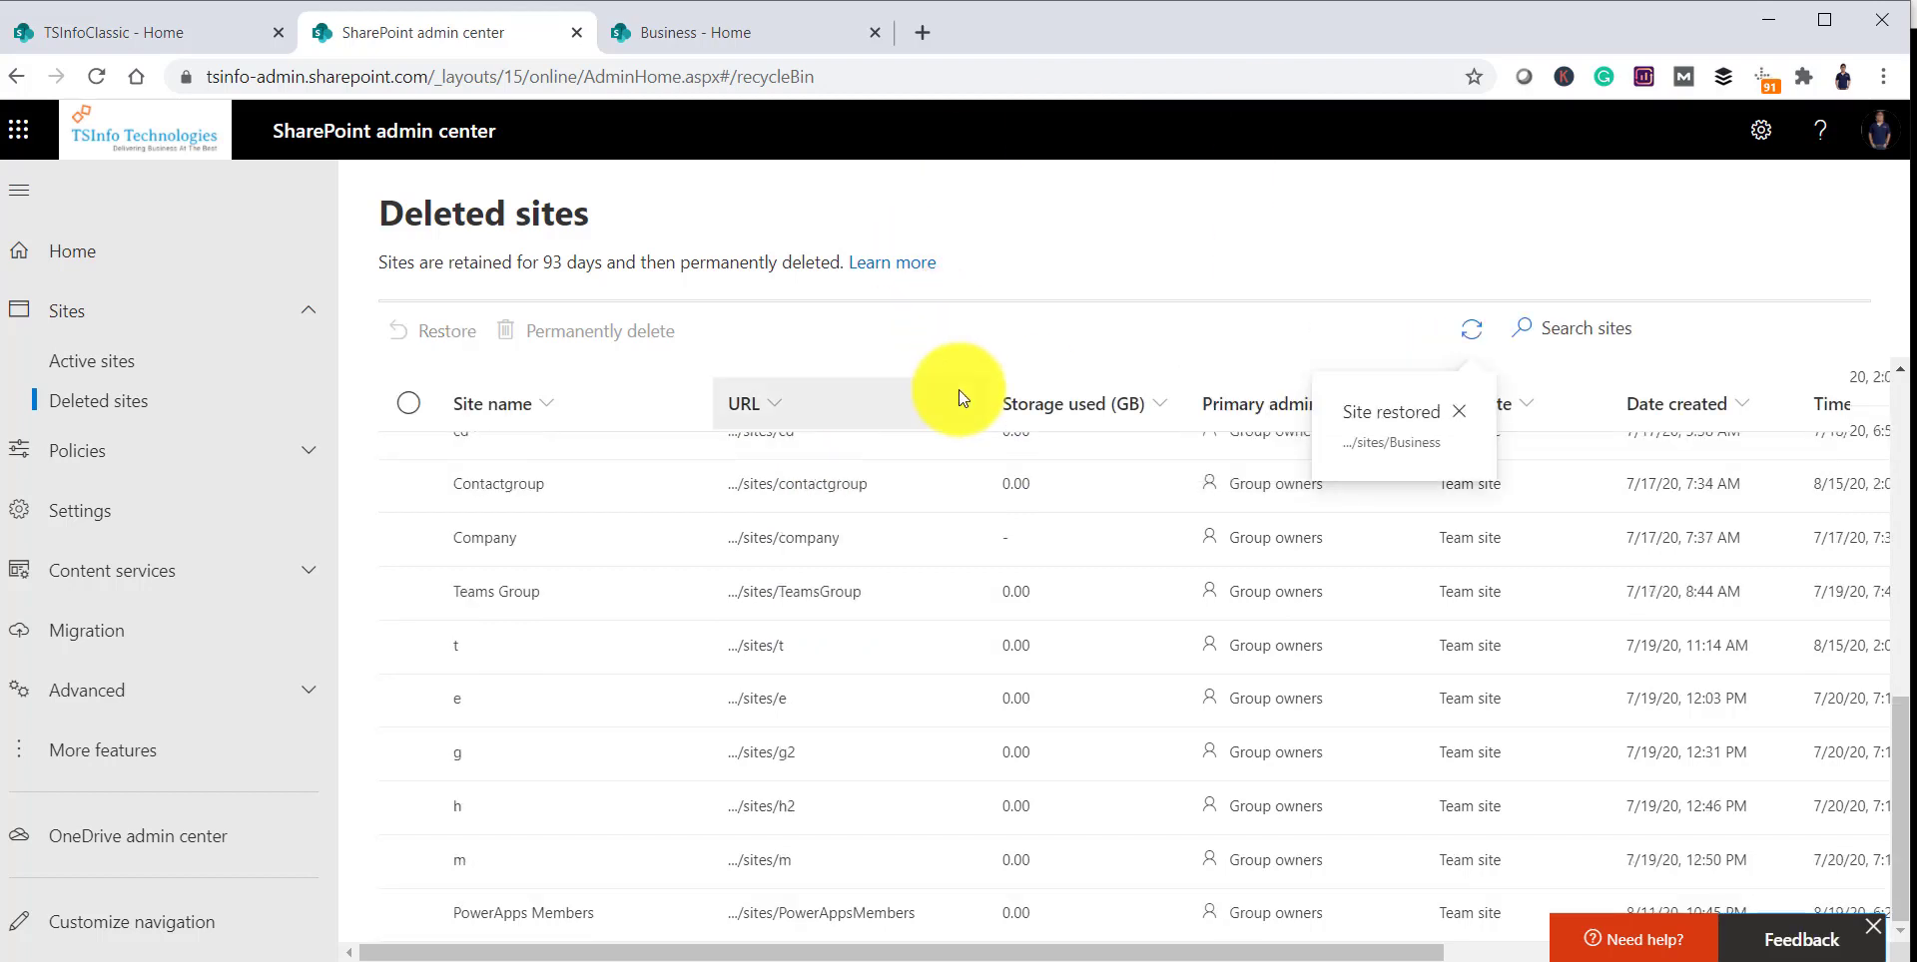
click(114, 364)
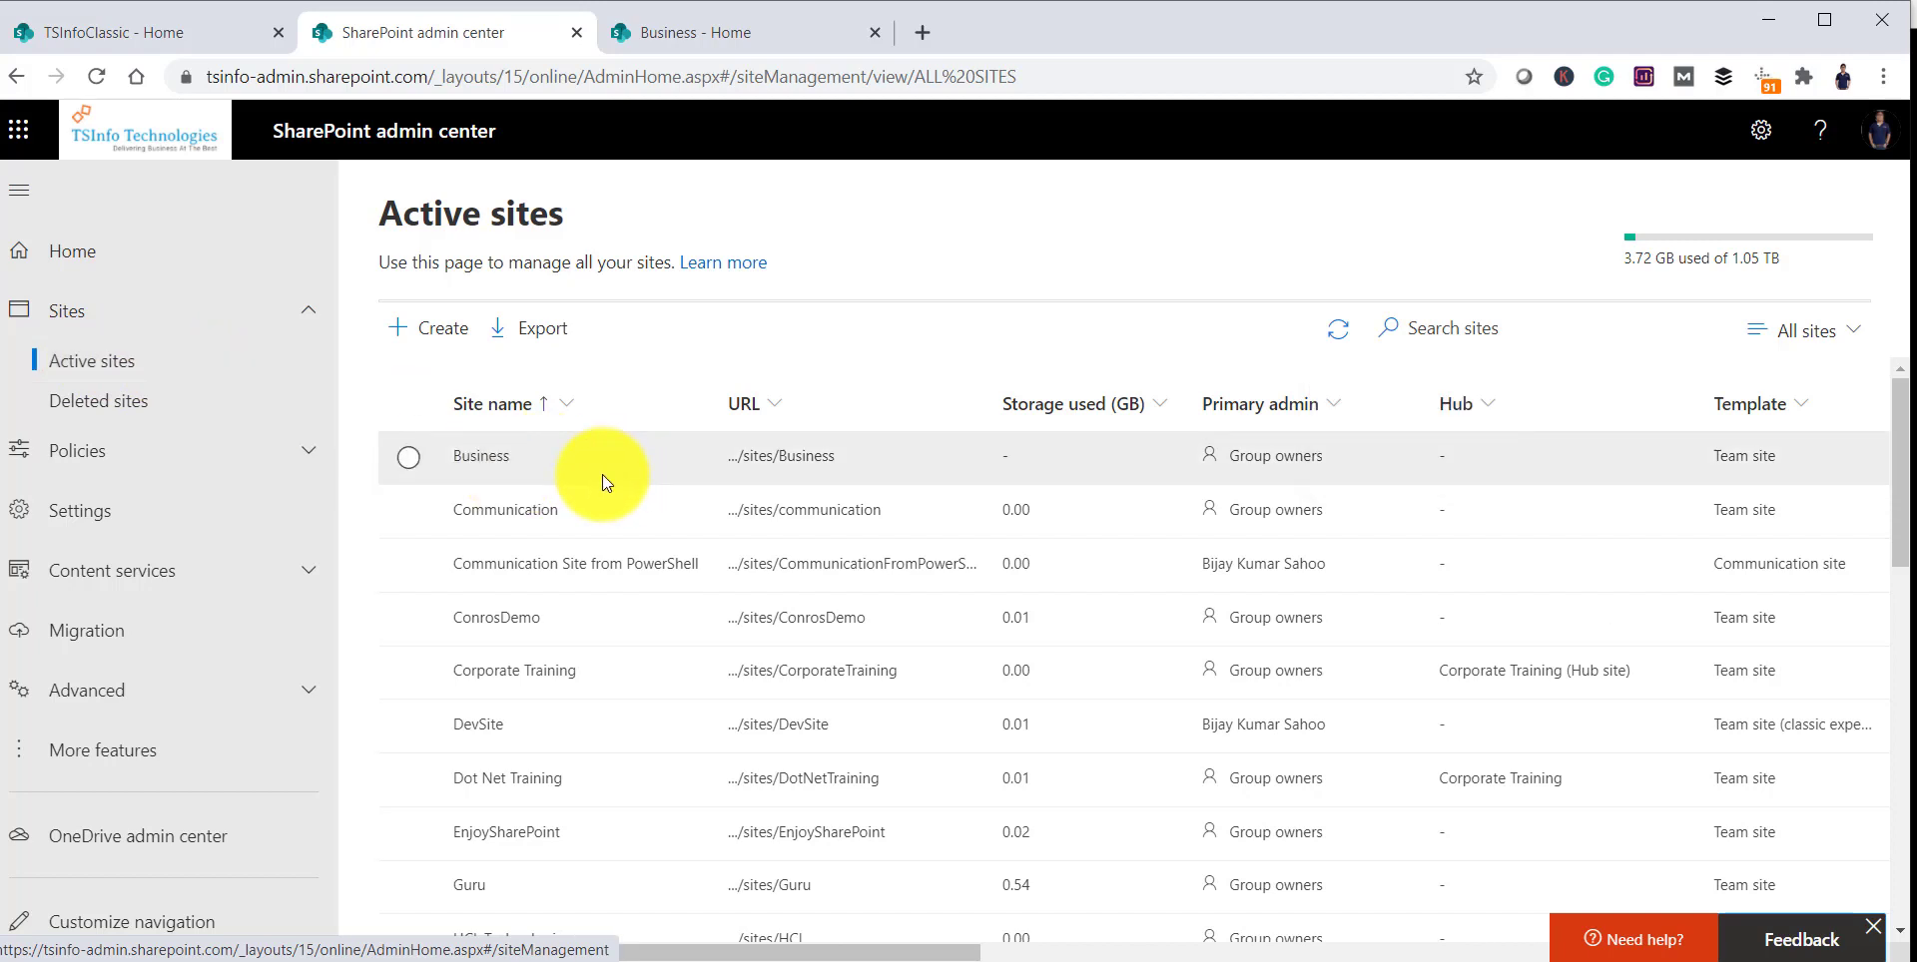
Step: Reload the Business site's home page in its own tab
click(749, 24)
click(744, 76)
click(786, 88)
key(Return)
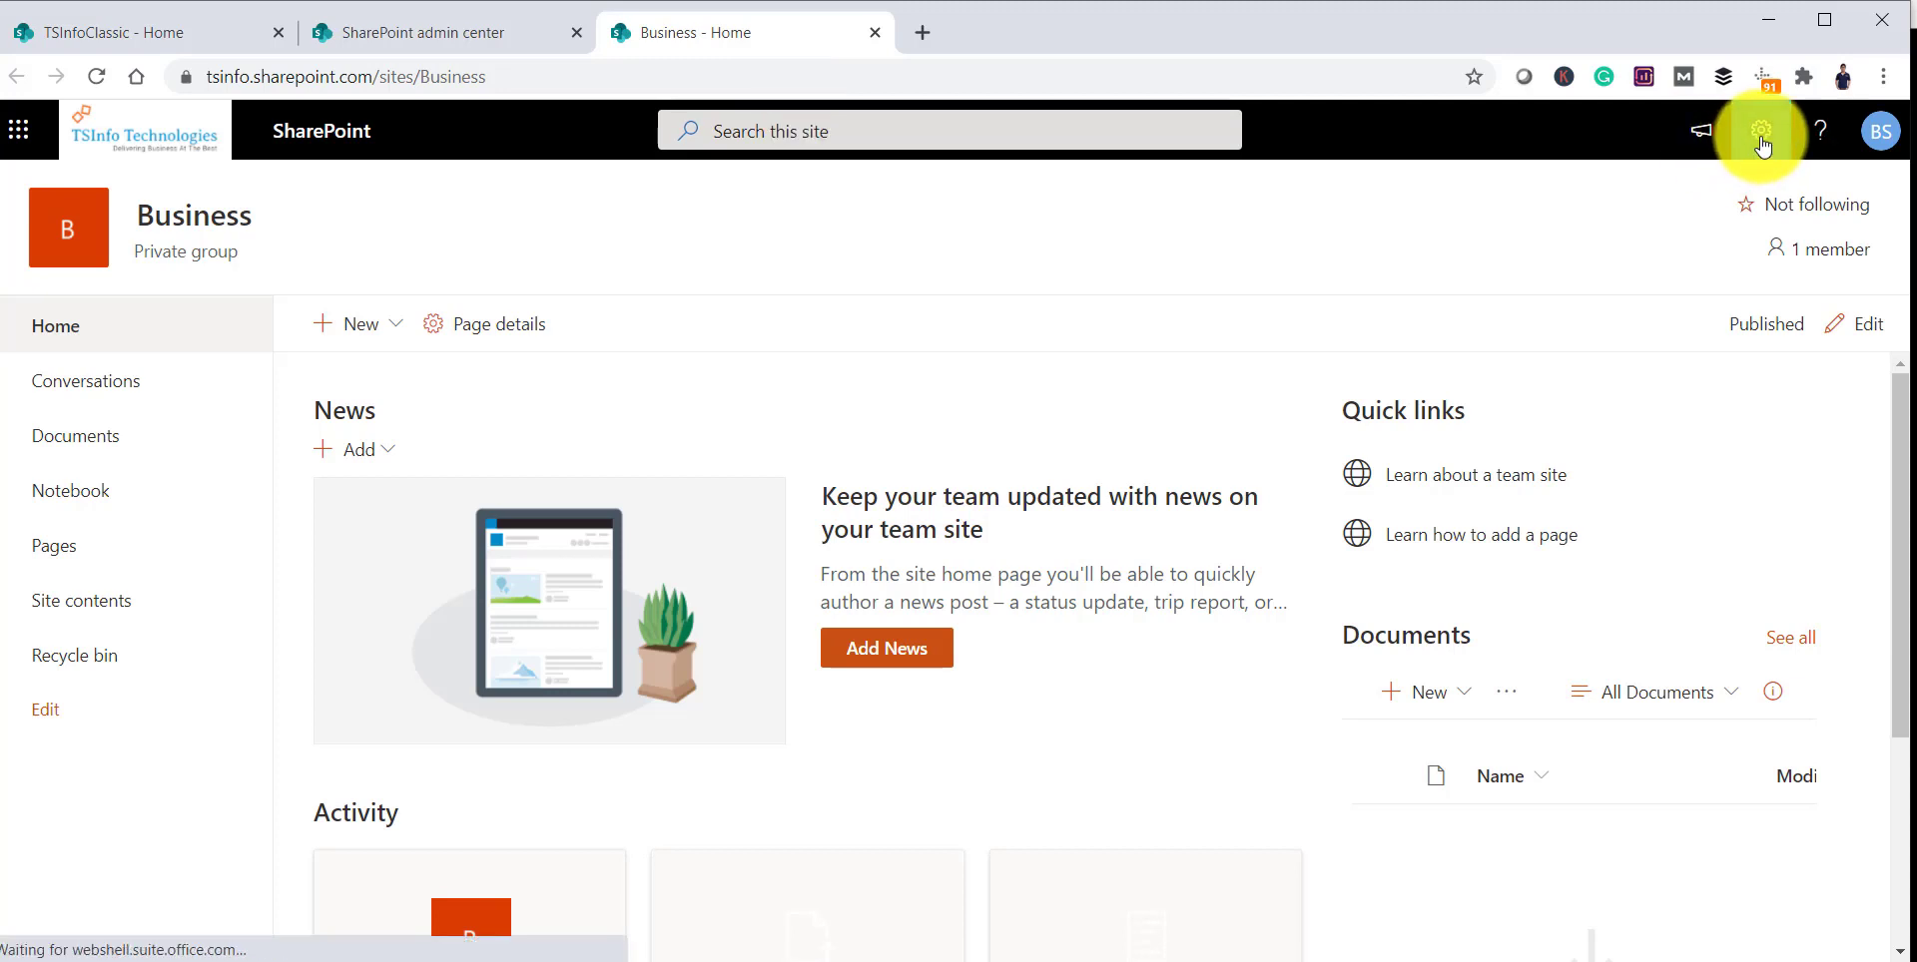
Step: Delete the Business site and its group via Settings > Site information > Delete site
click(1758, 133)
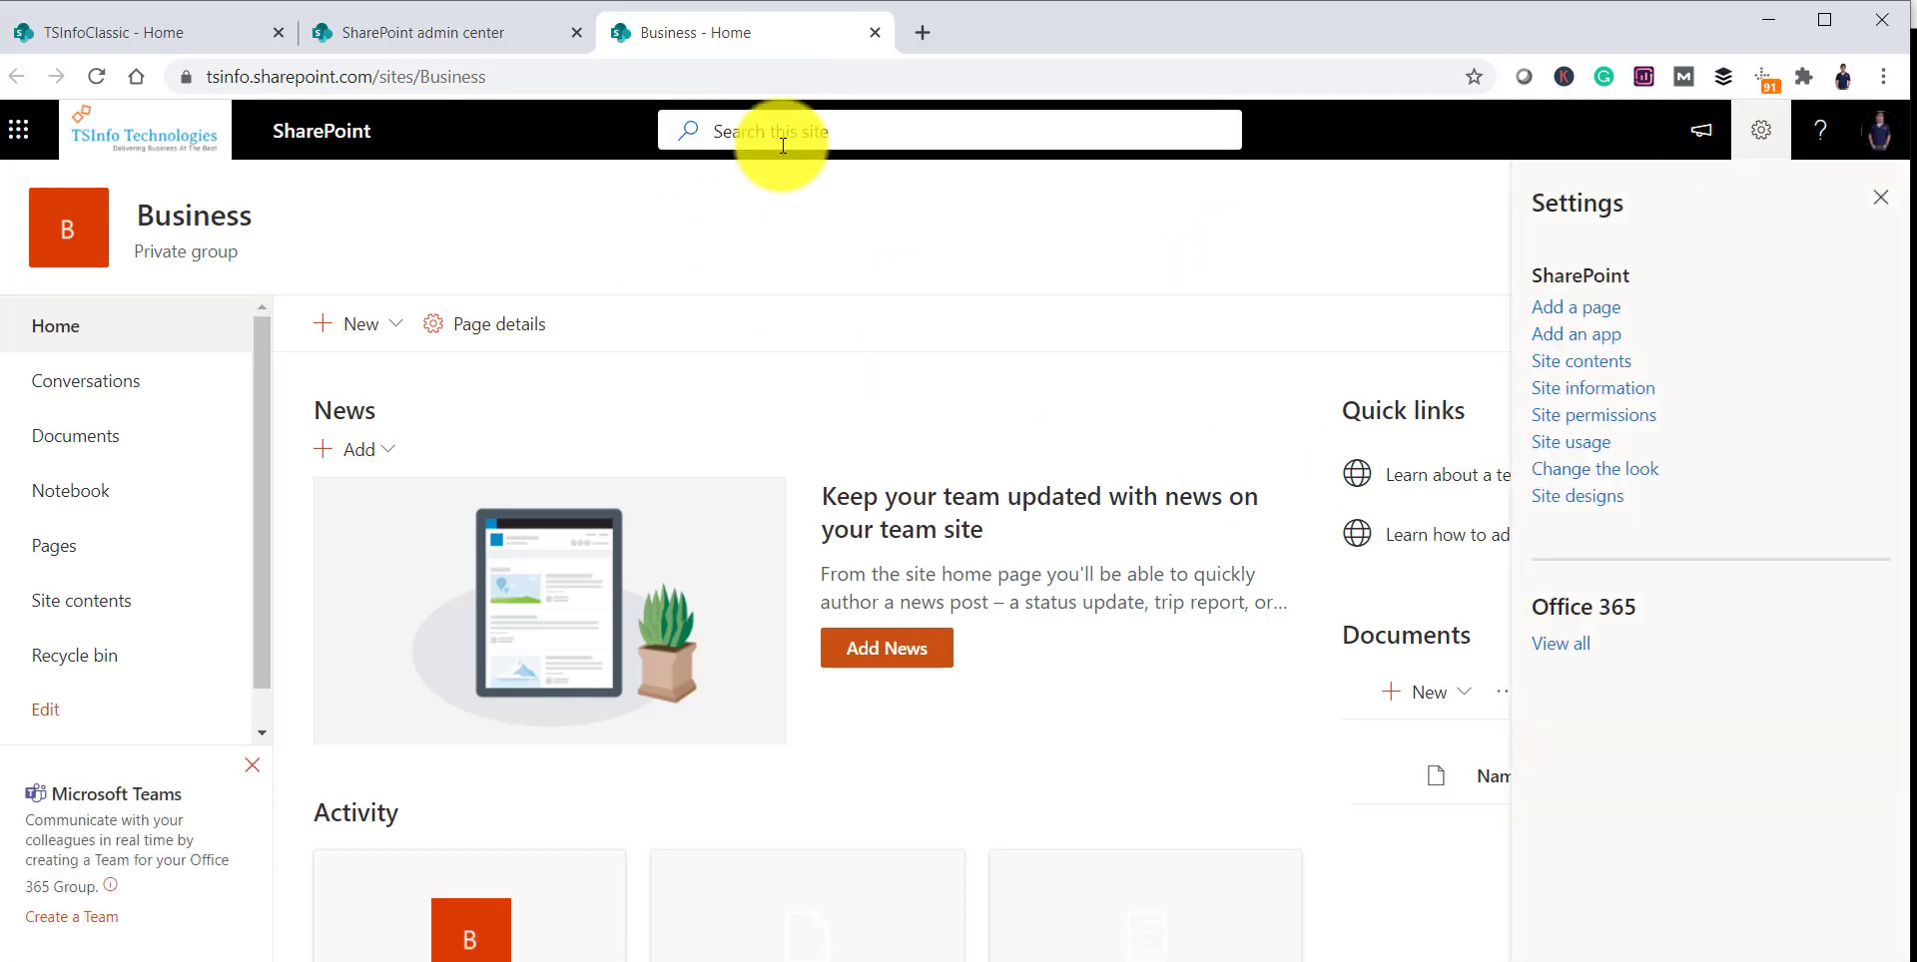
click(1761, 138)
click(1763, 140)
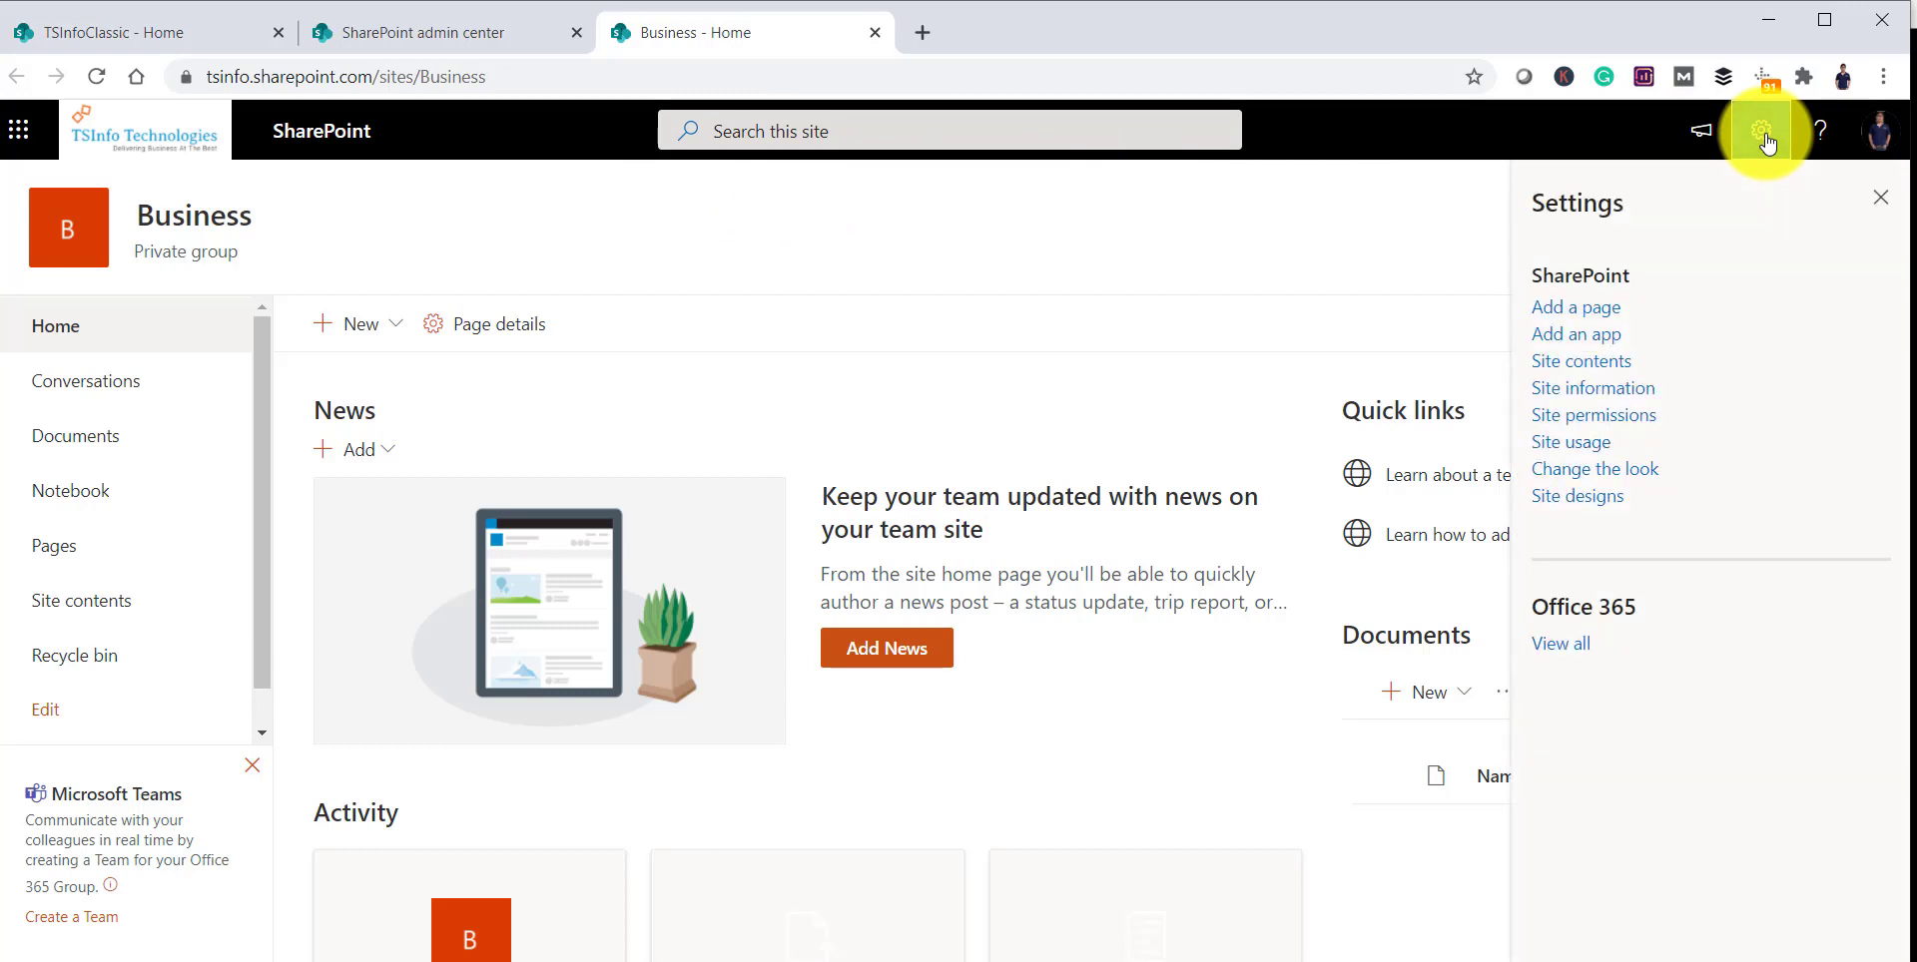
click(1591, 393)
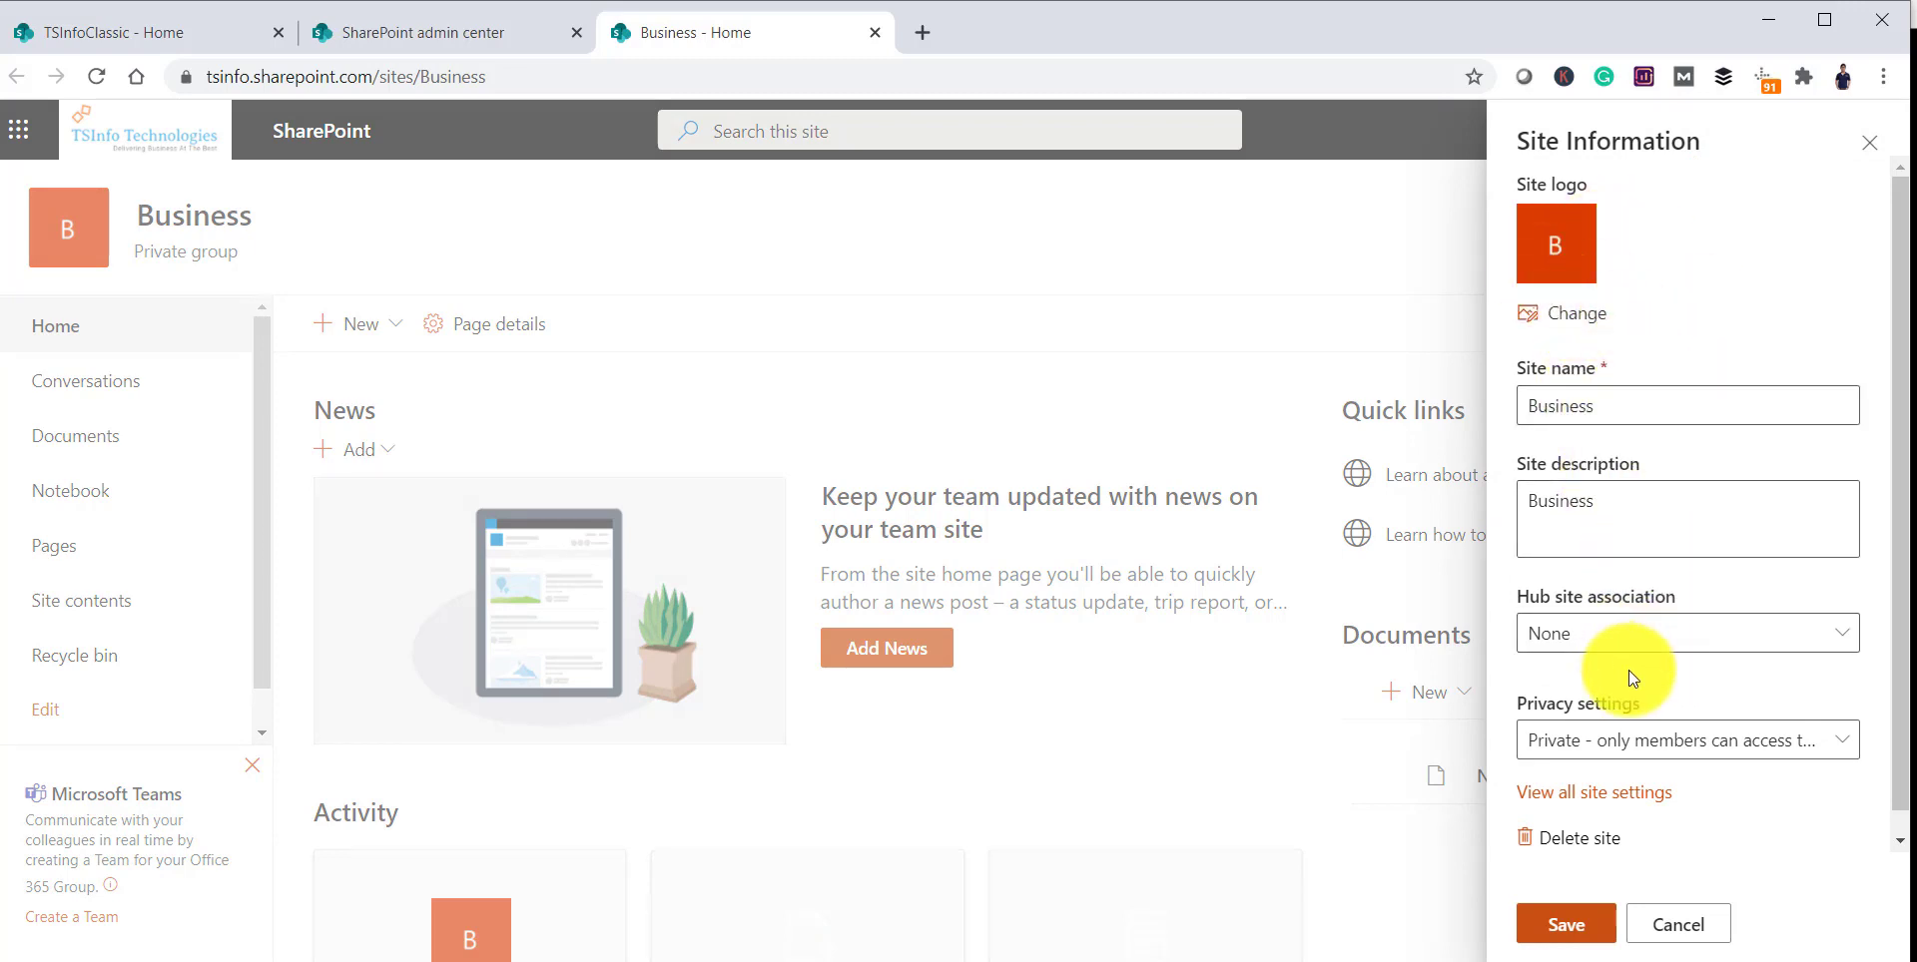
scroll(1627, 669, down, 1)
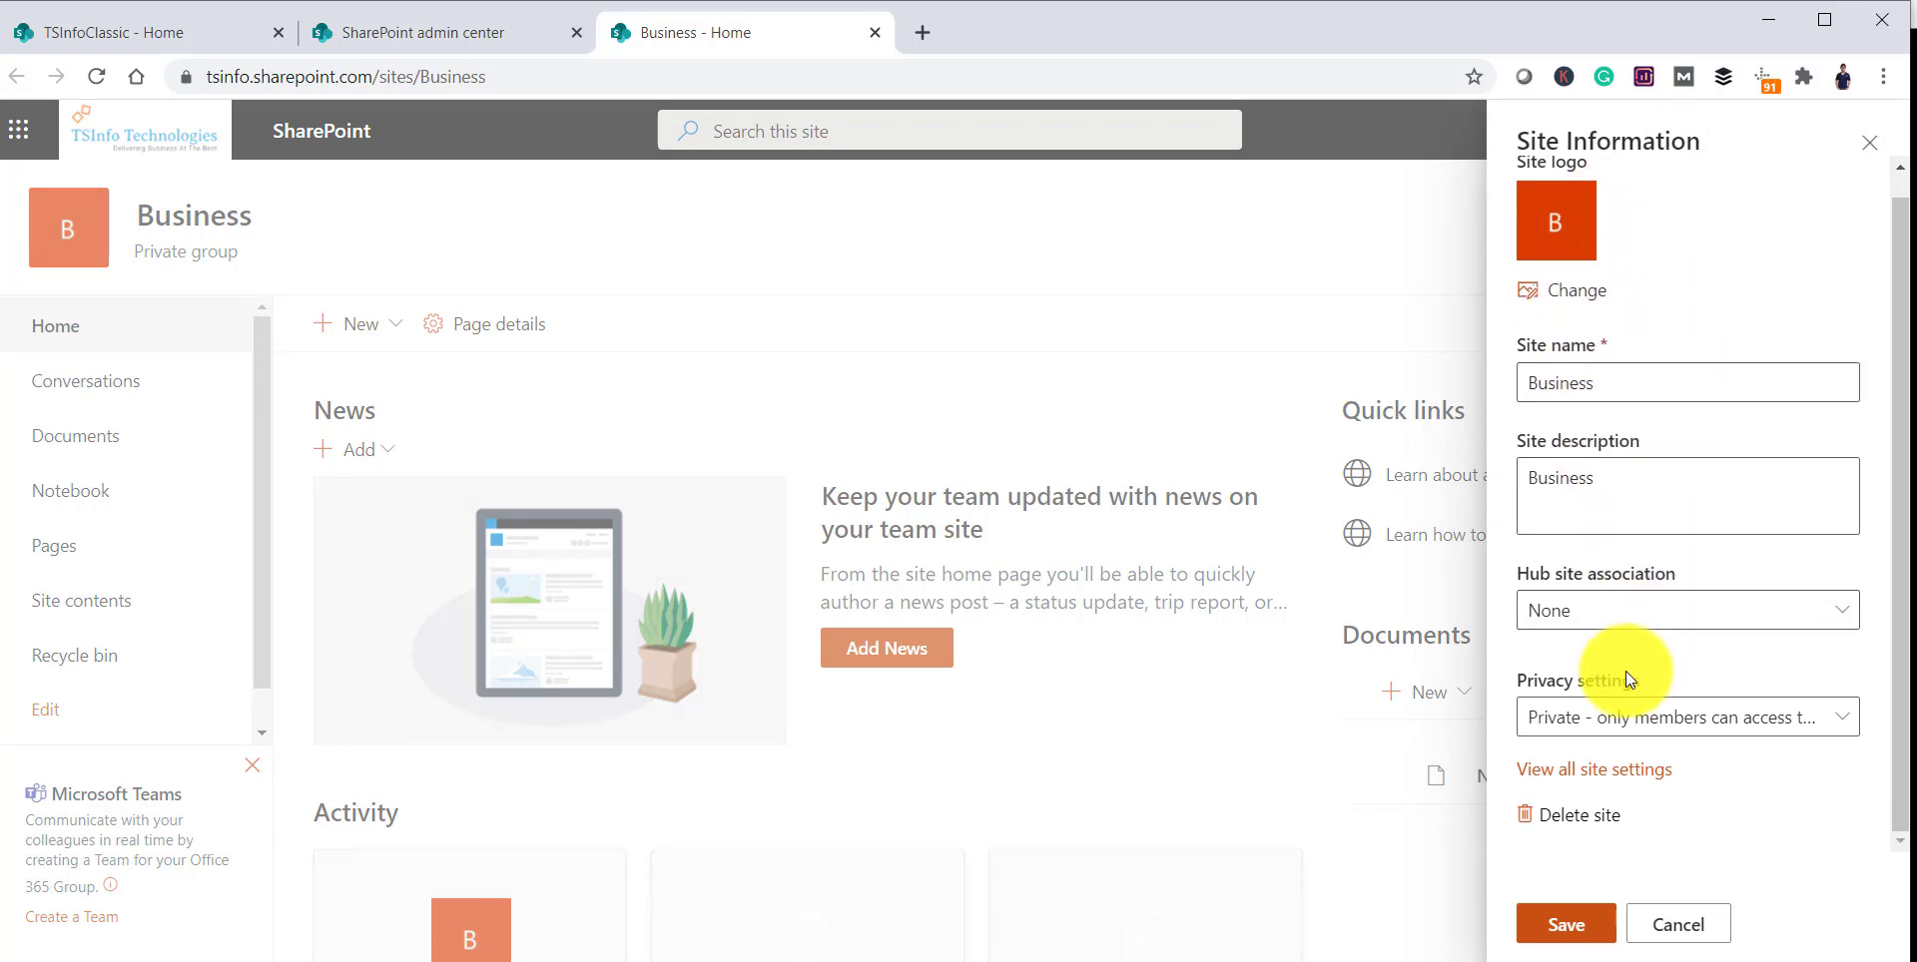
click(1582, 825)
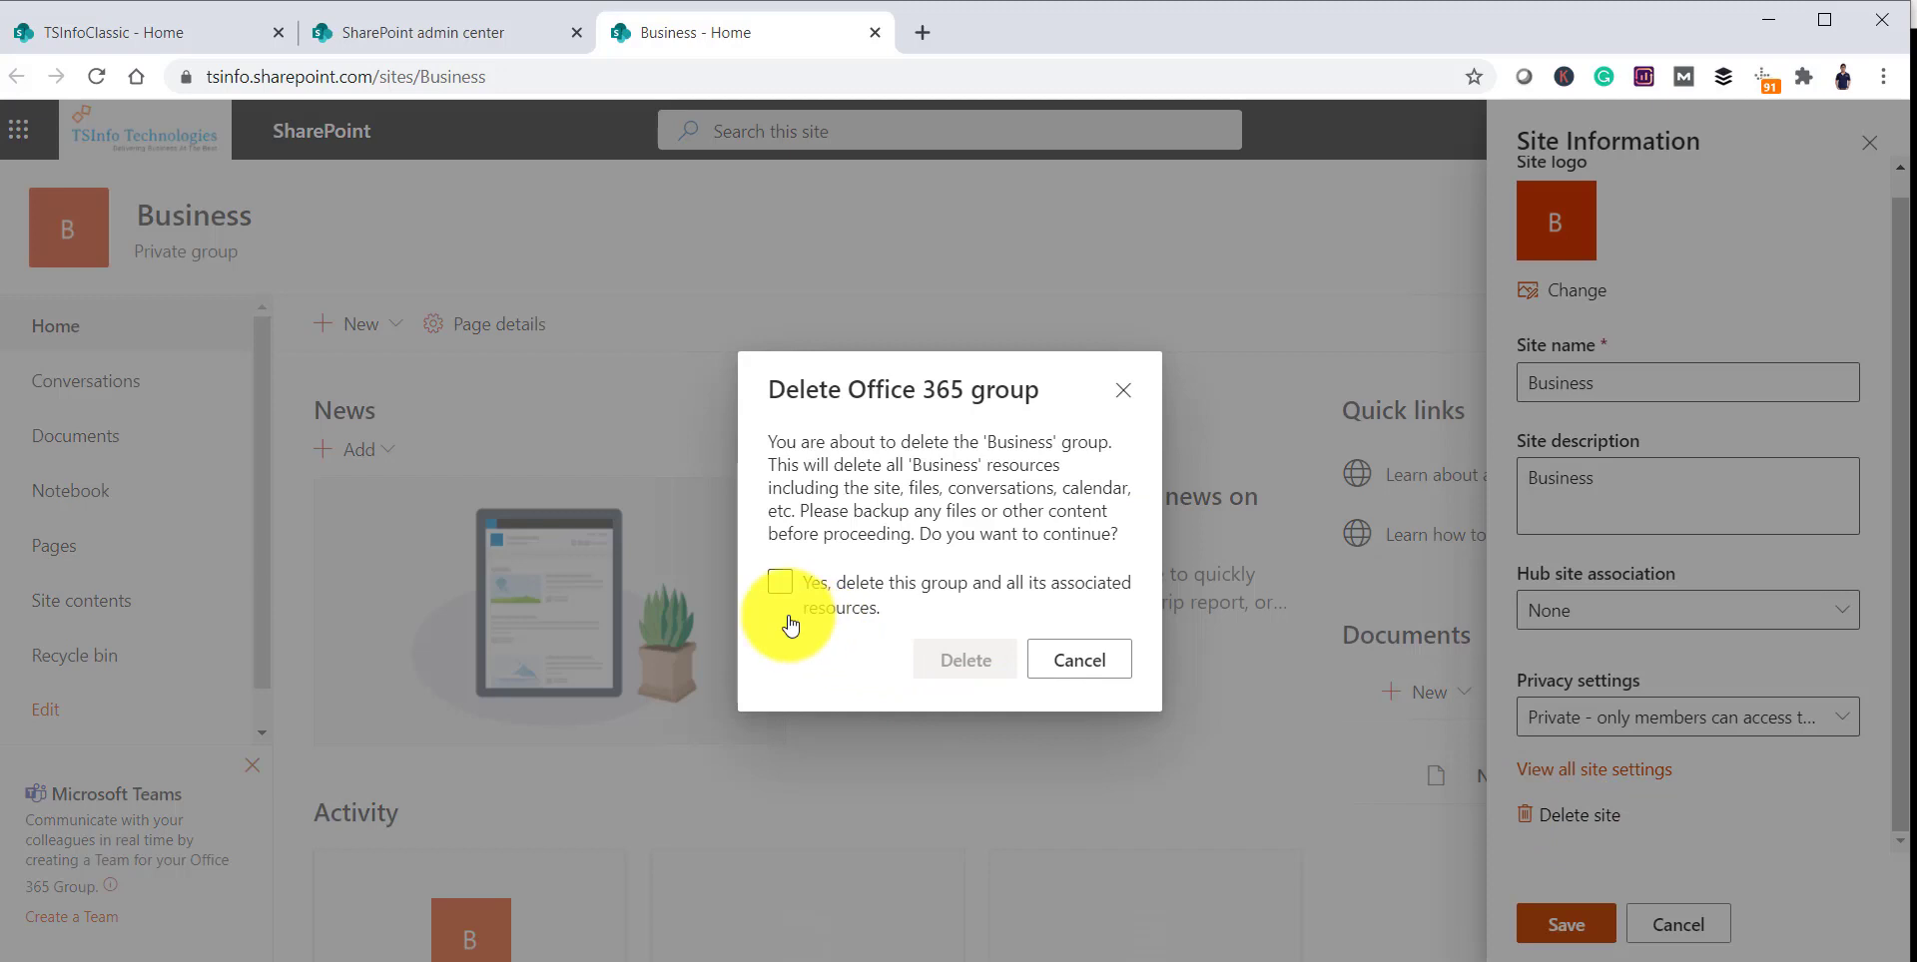
click(780, 583)
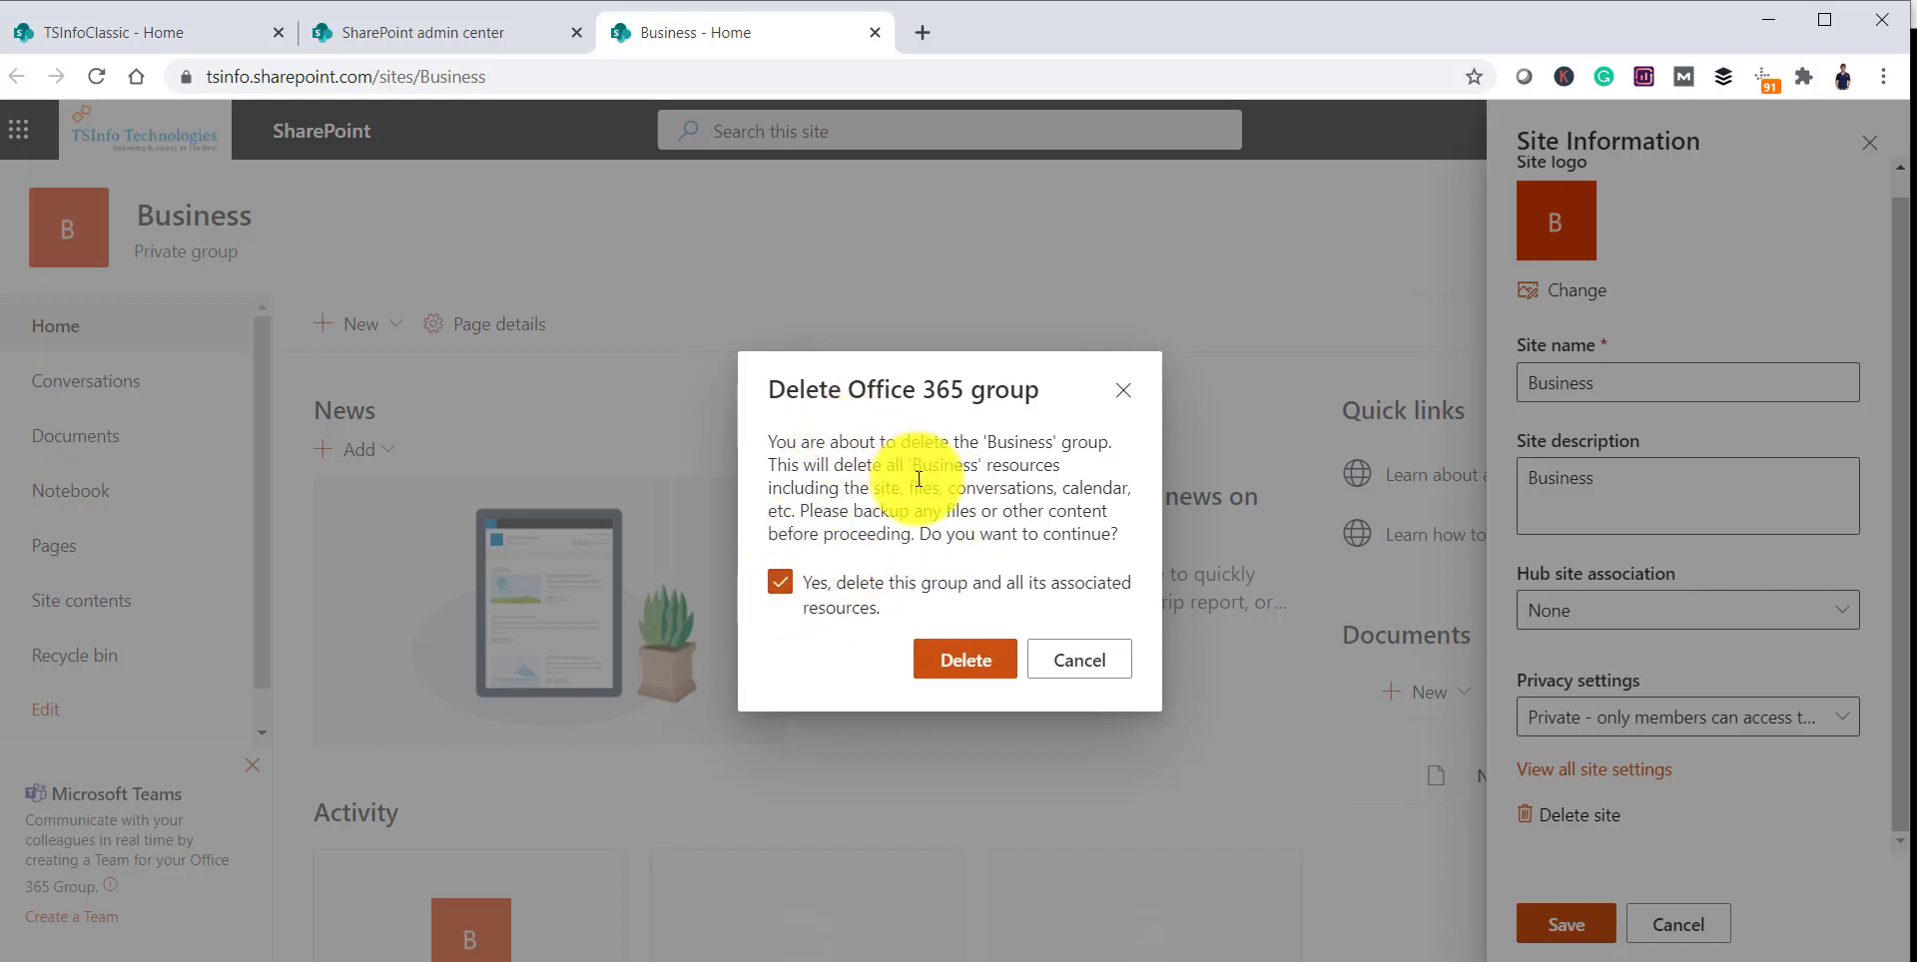
click(964, 661)
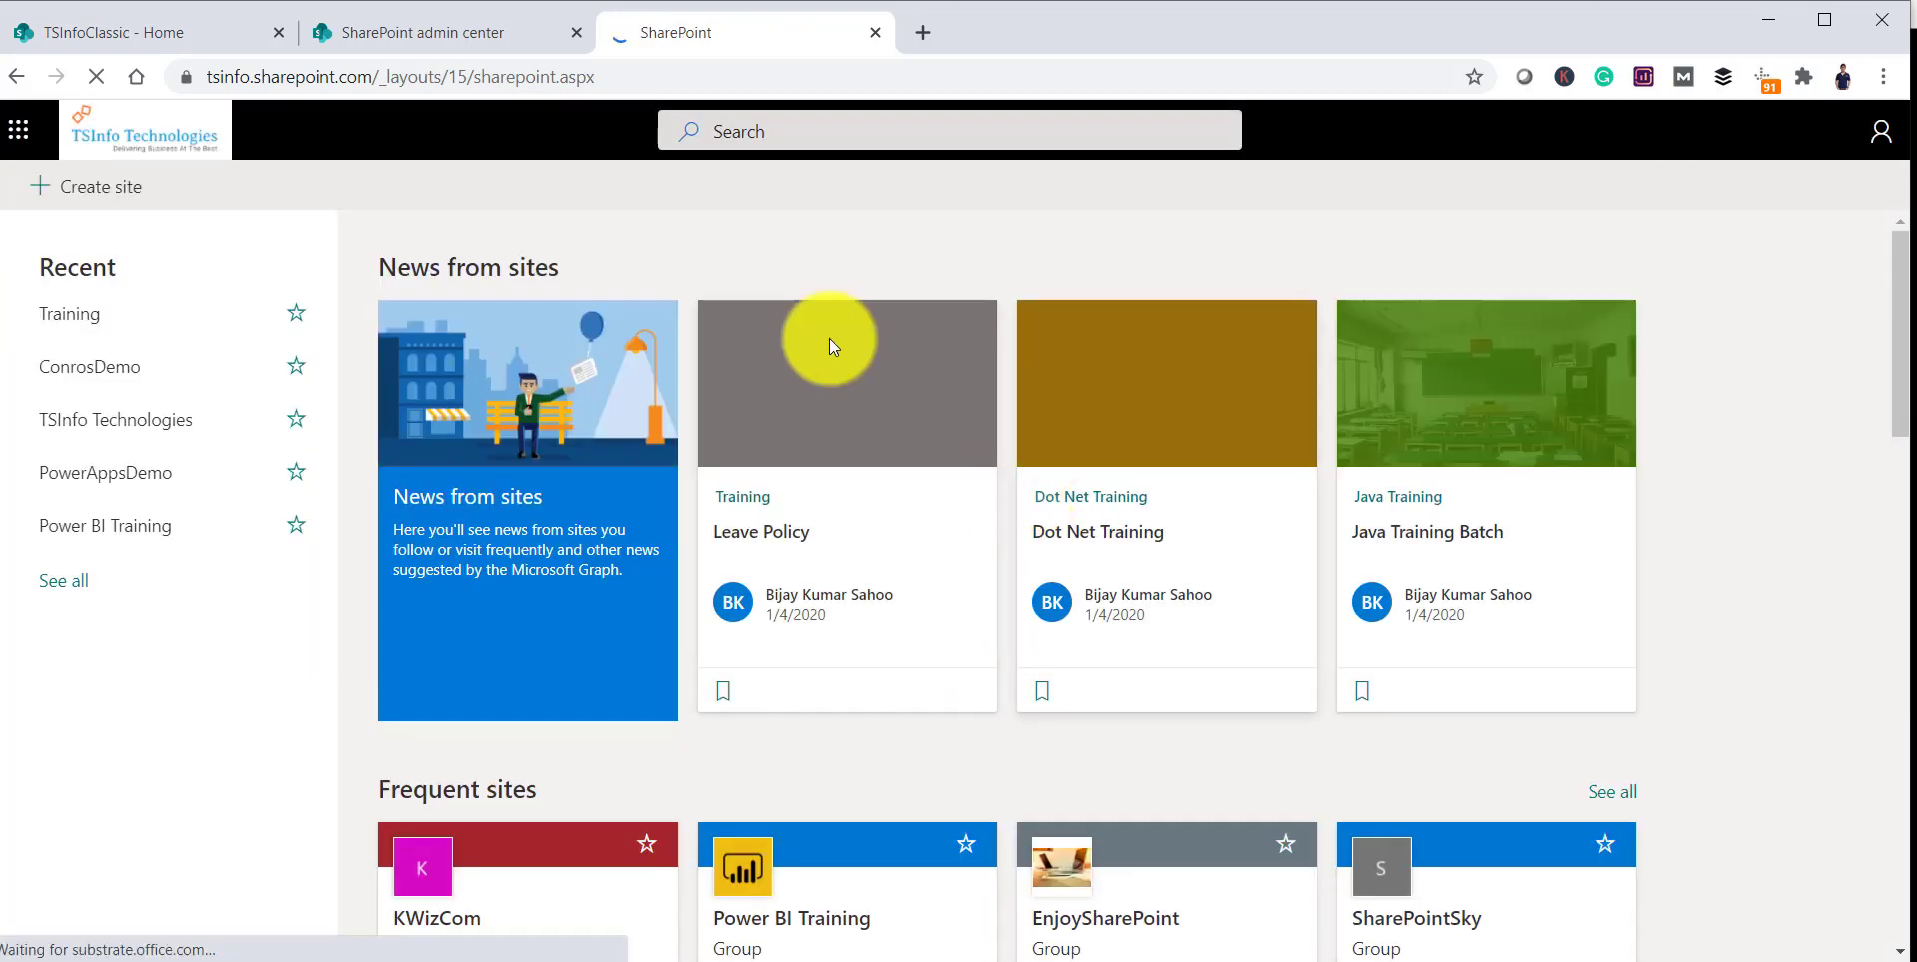
Step: Return to the admin center's Deleted sites page, where Business is listed again
drag(390, 79, 658, 78)
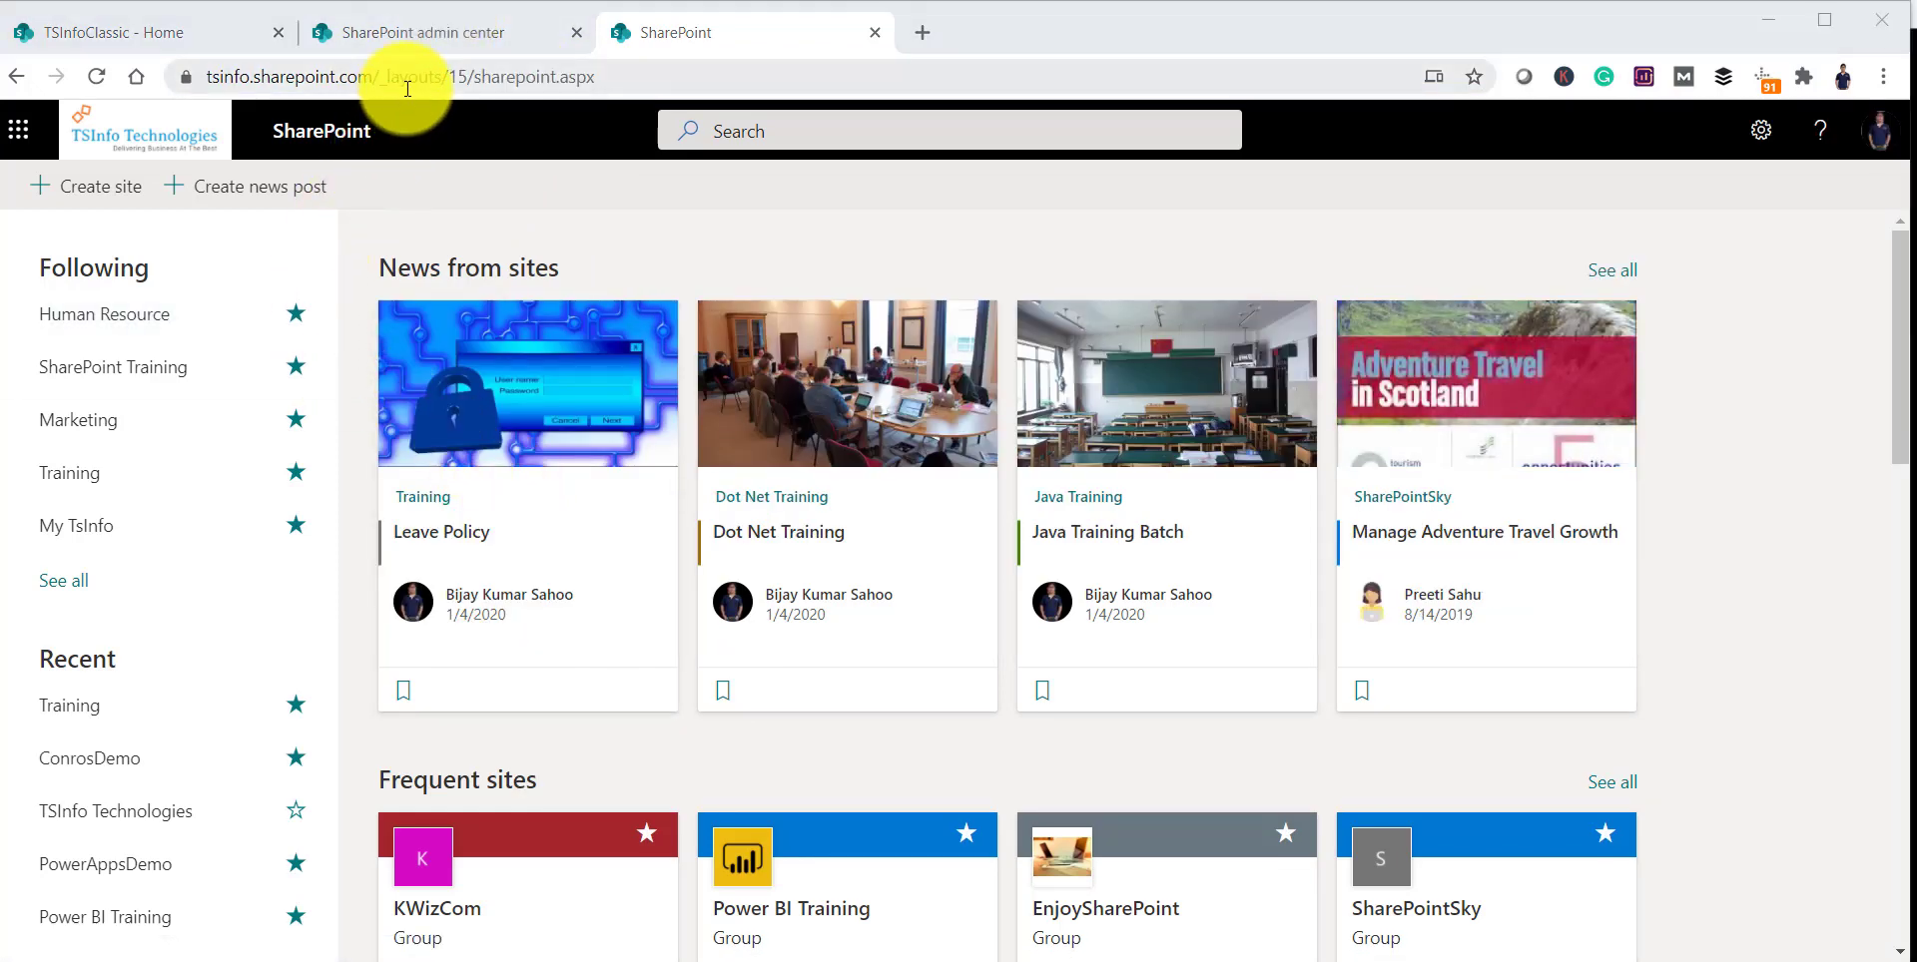
click(411, 33)
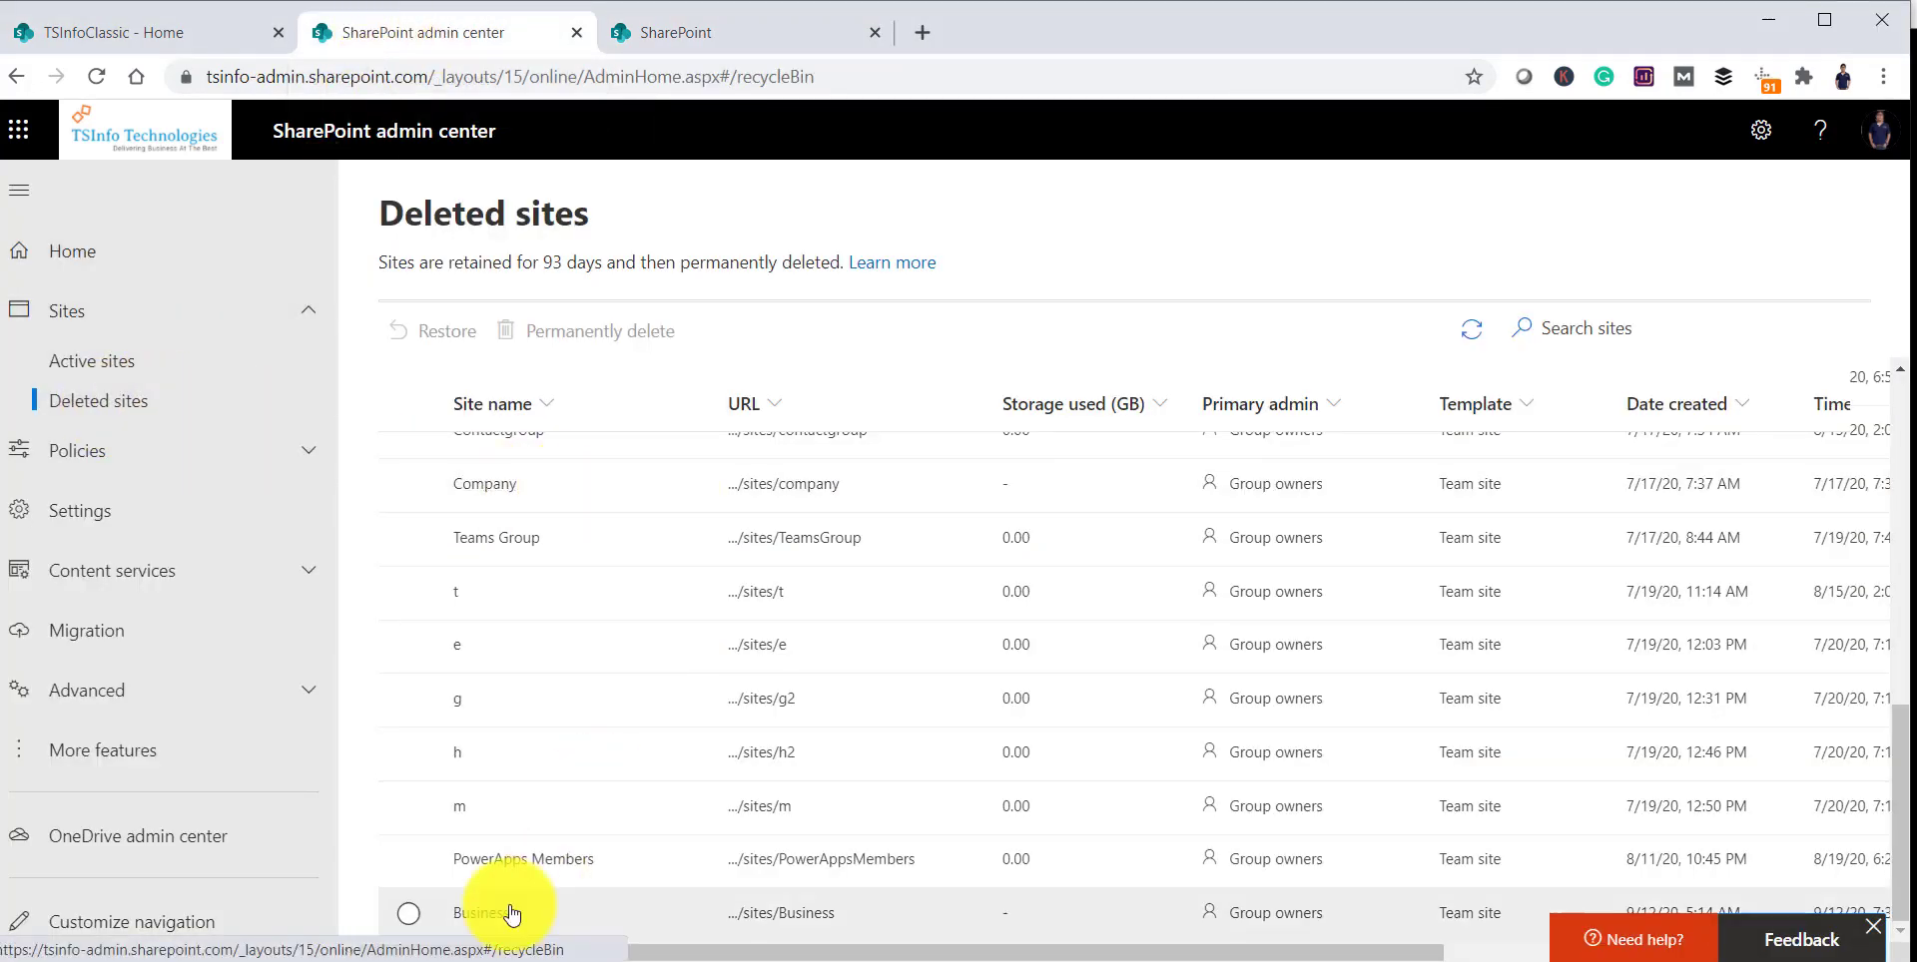
Step: Restore the deleted Business site, then return to the TSInfoClassic home page tab
click(409, 914)
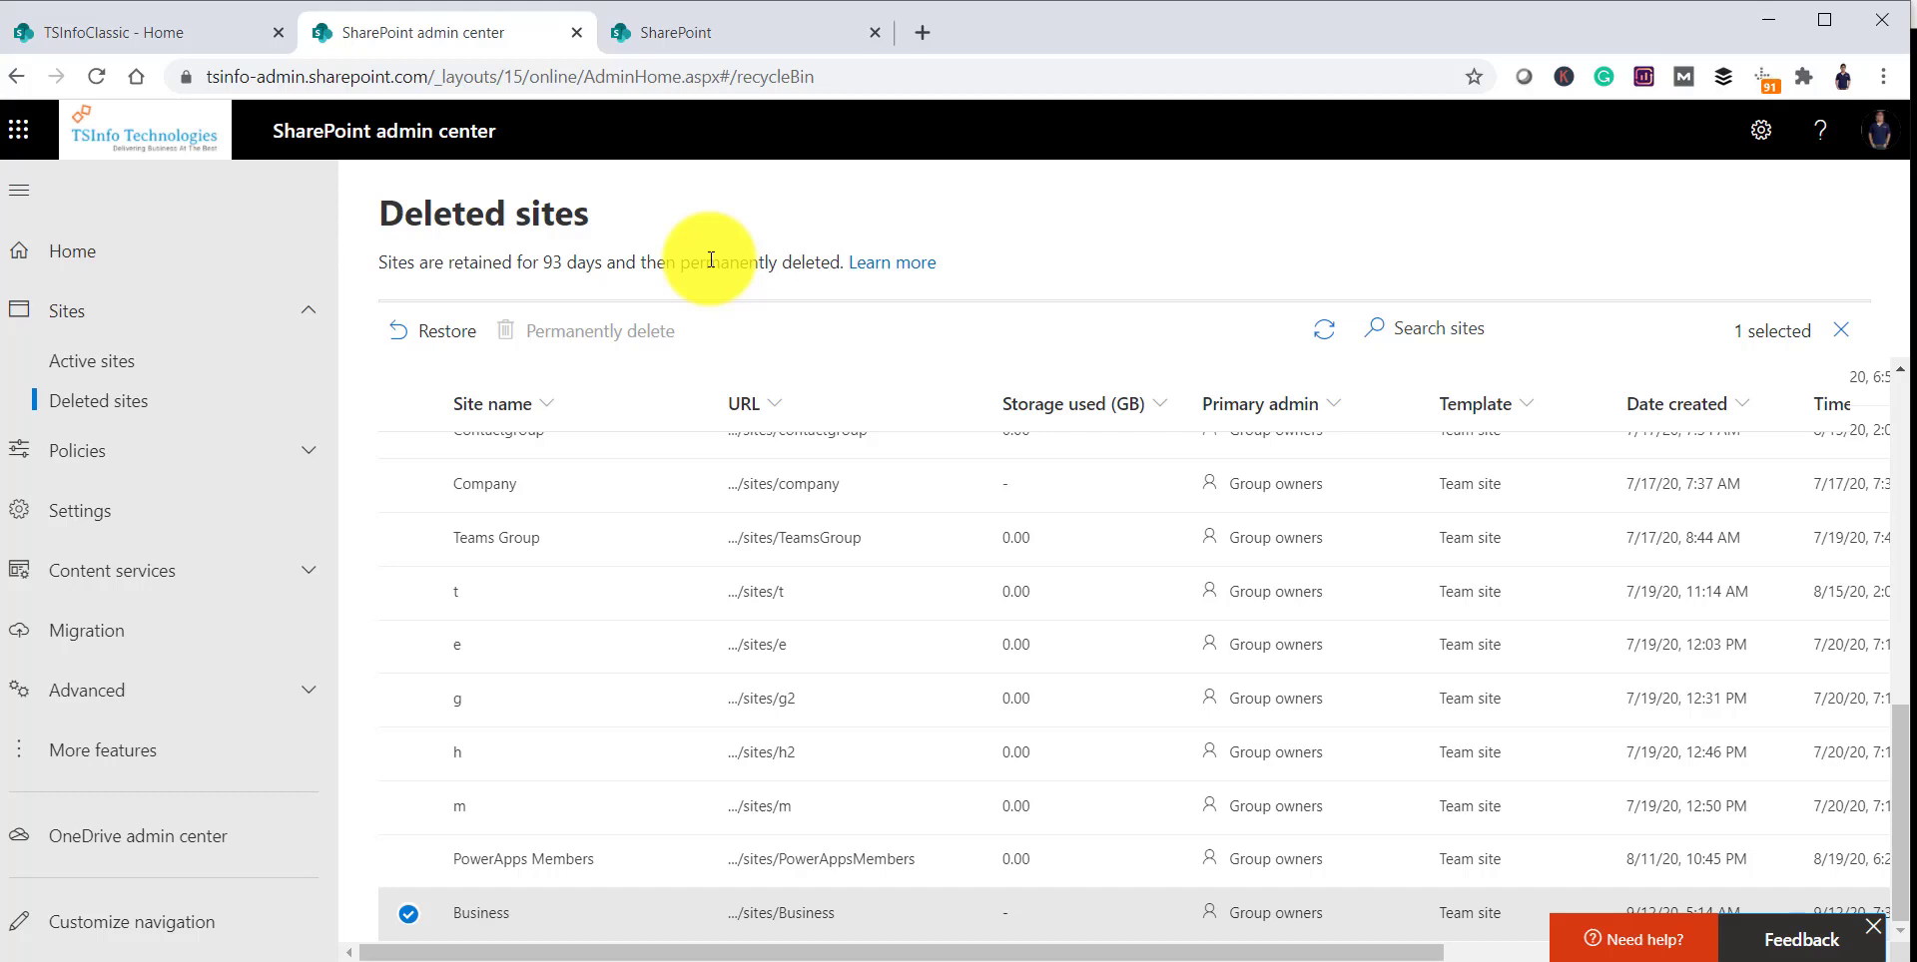
click(436, 339)
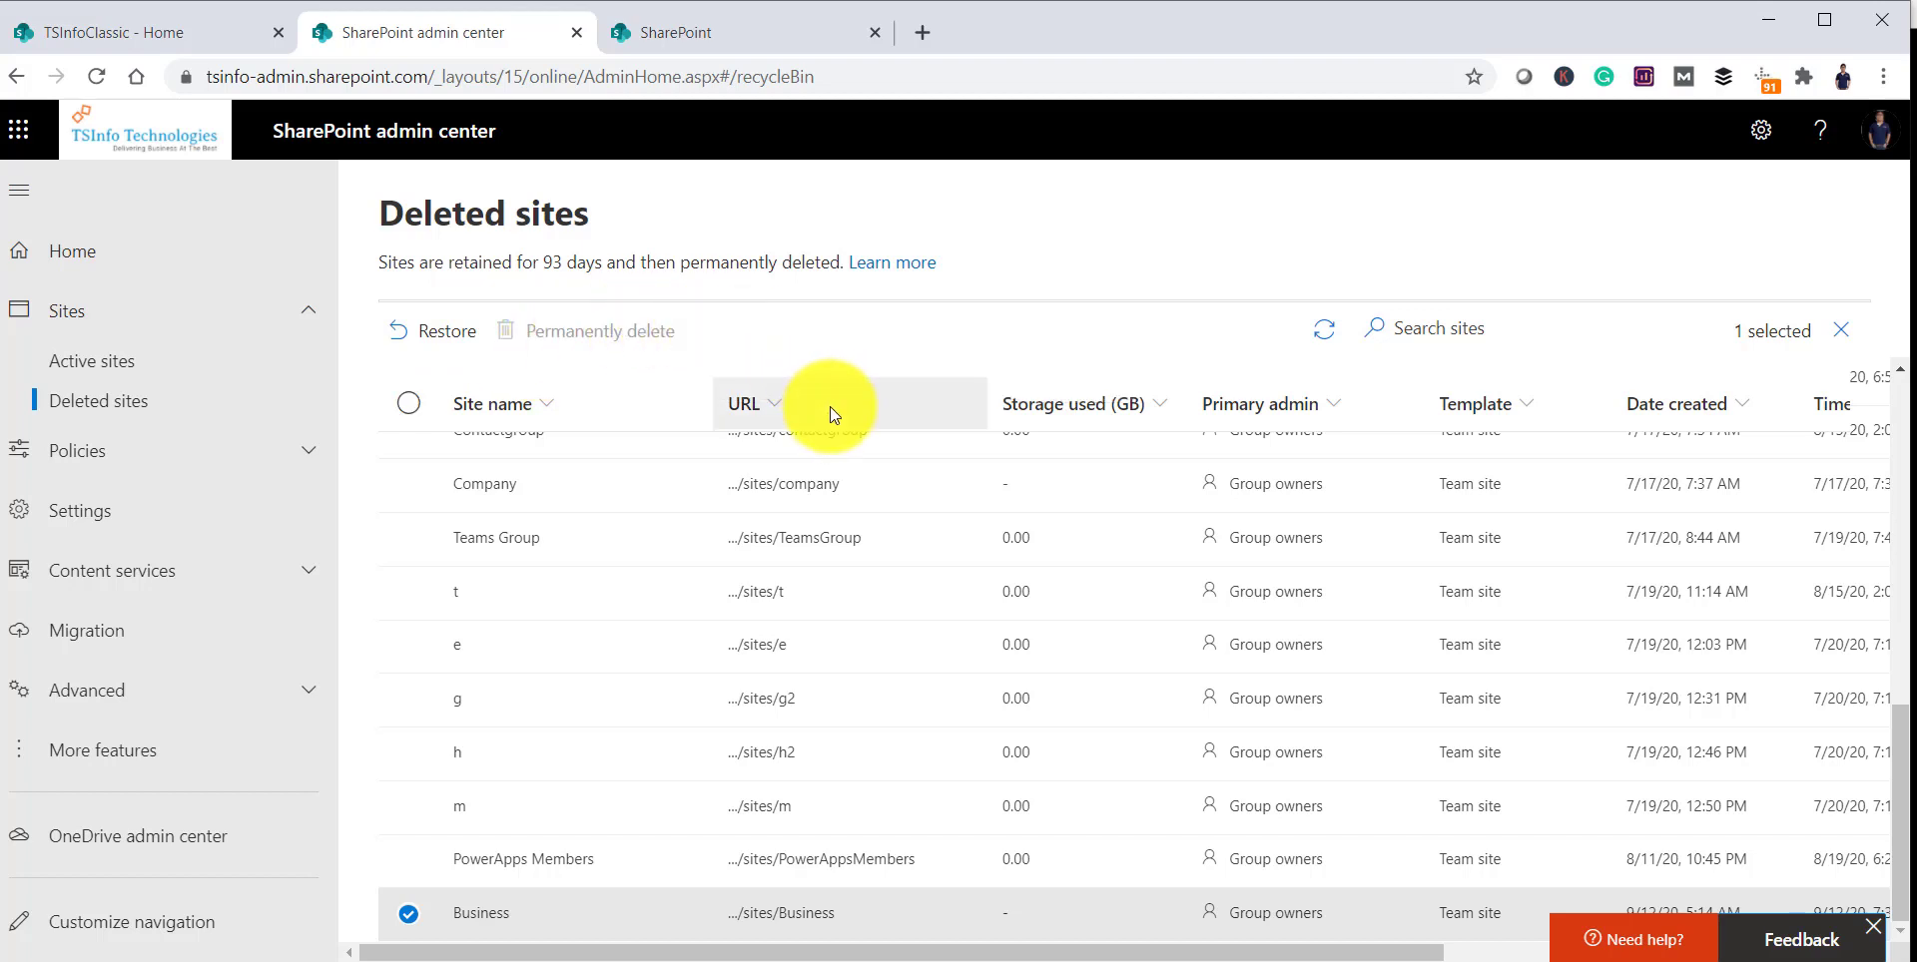
scroll(739, 519, up, 5)
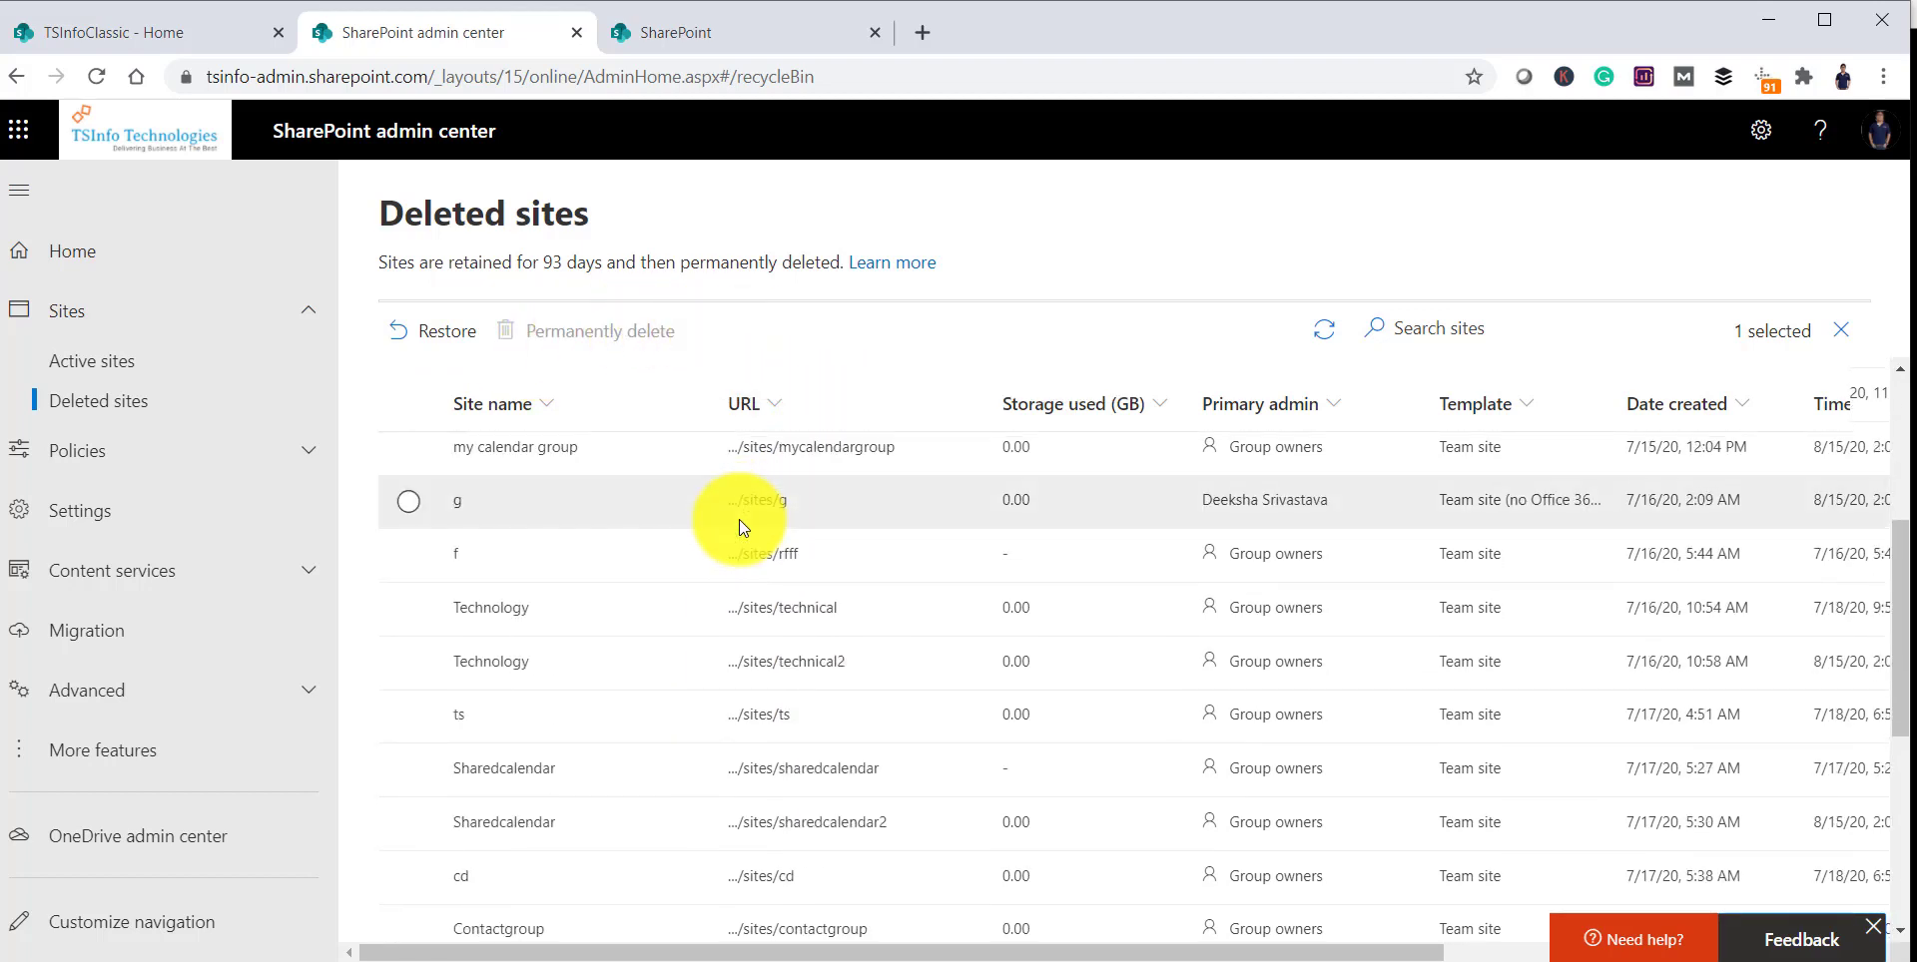
click(130, 31)
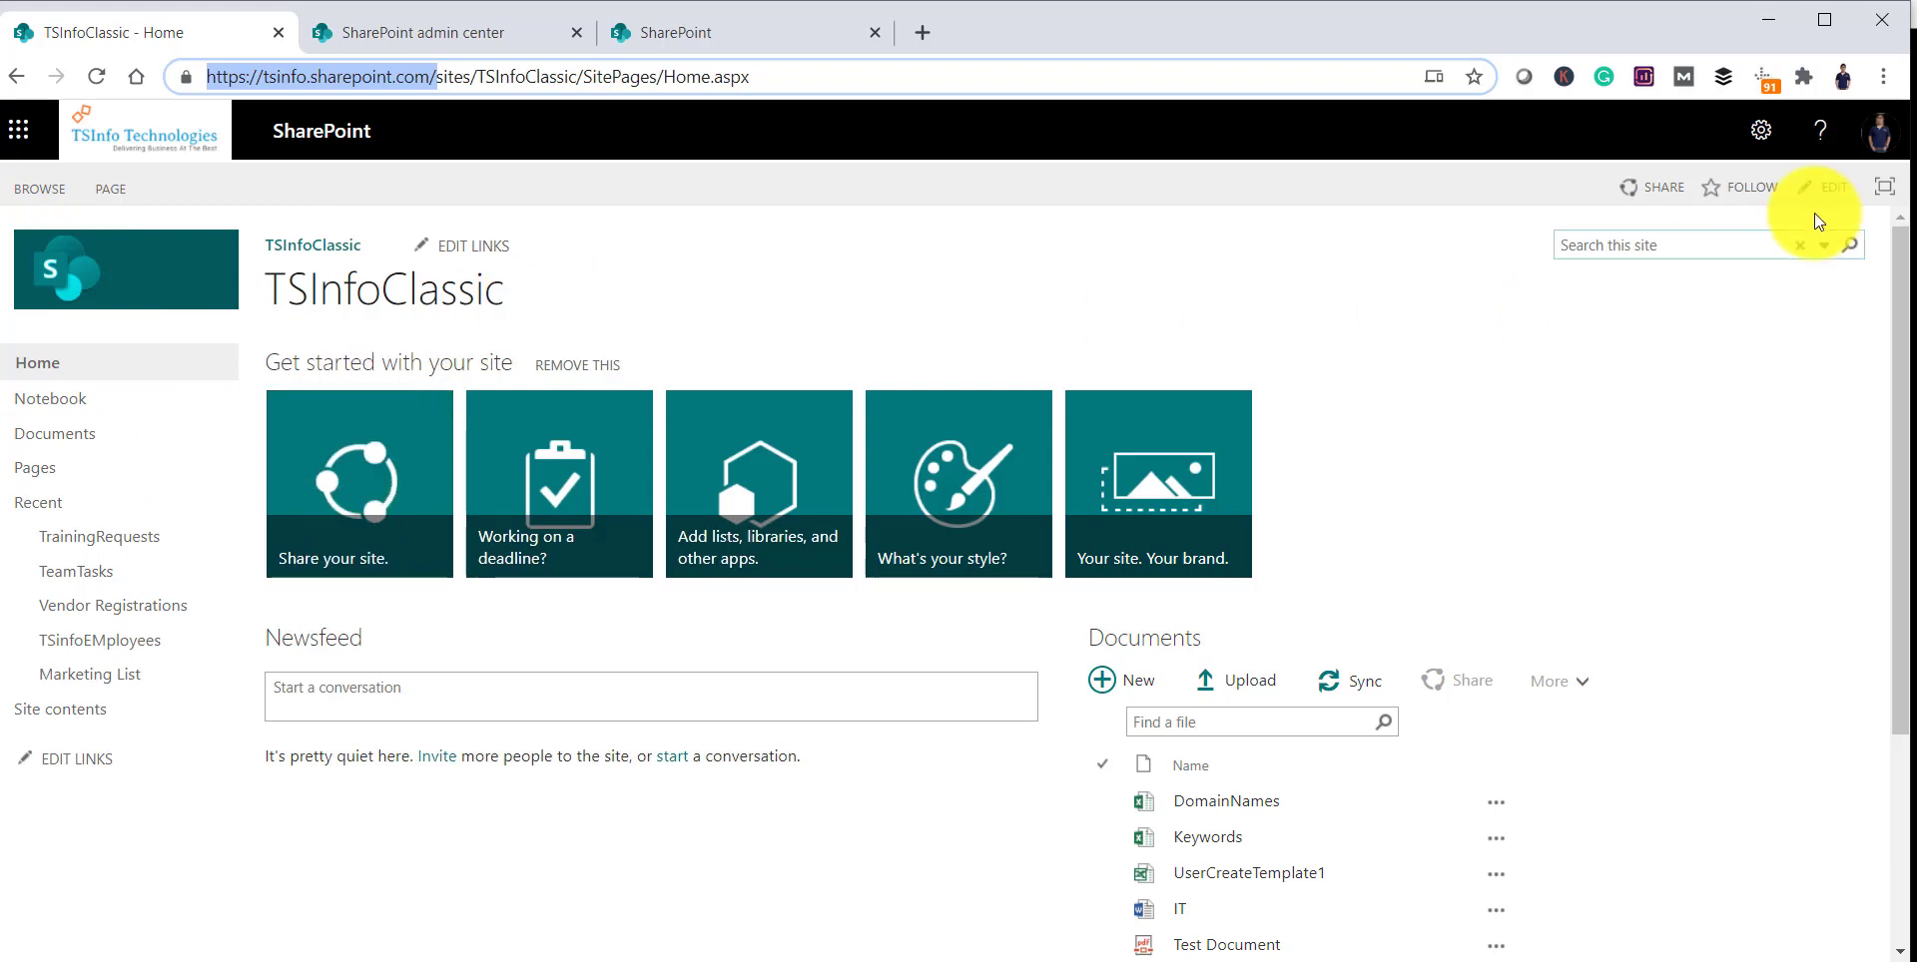
Step: Open TSInfoClassic's Delete this site warning from Site settings, then go to Site contents
click(1761, 129)
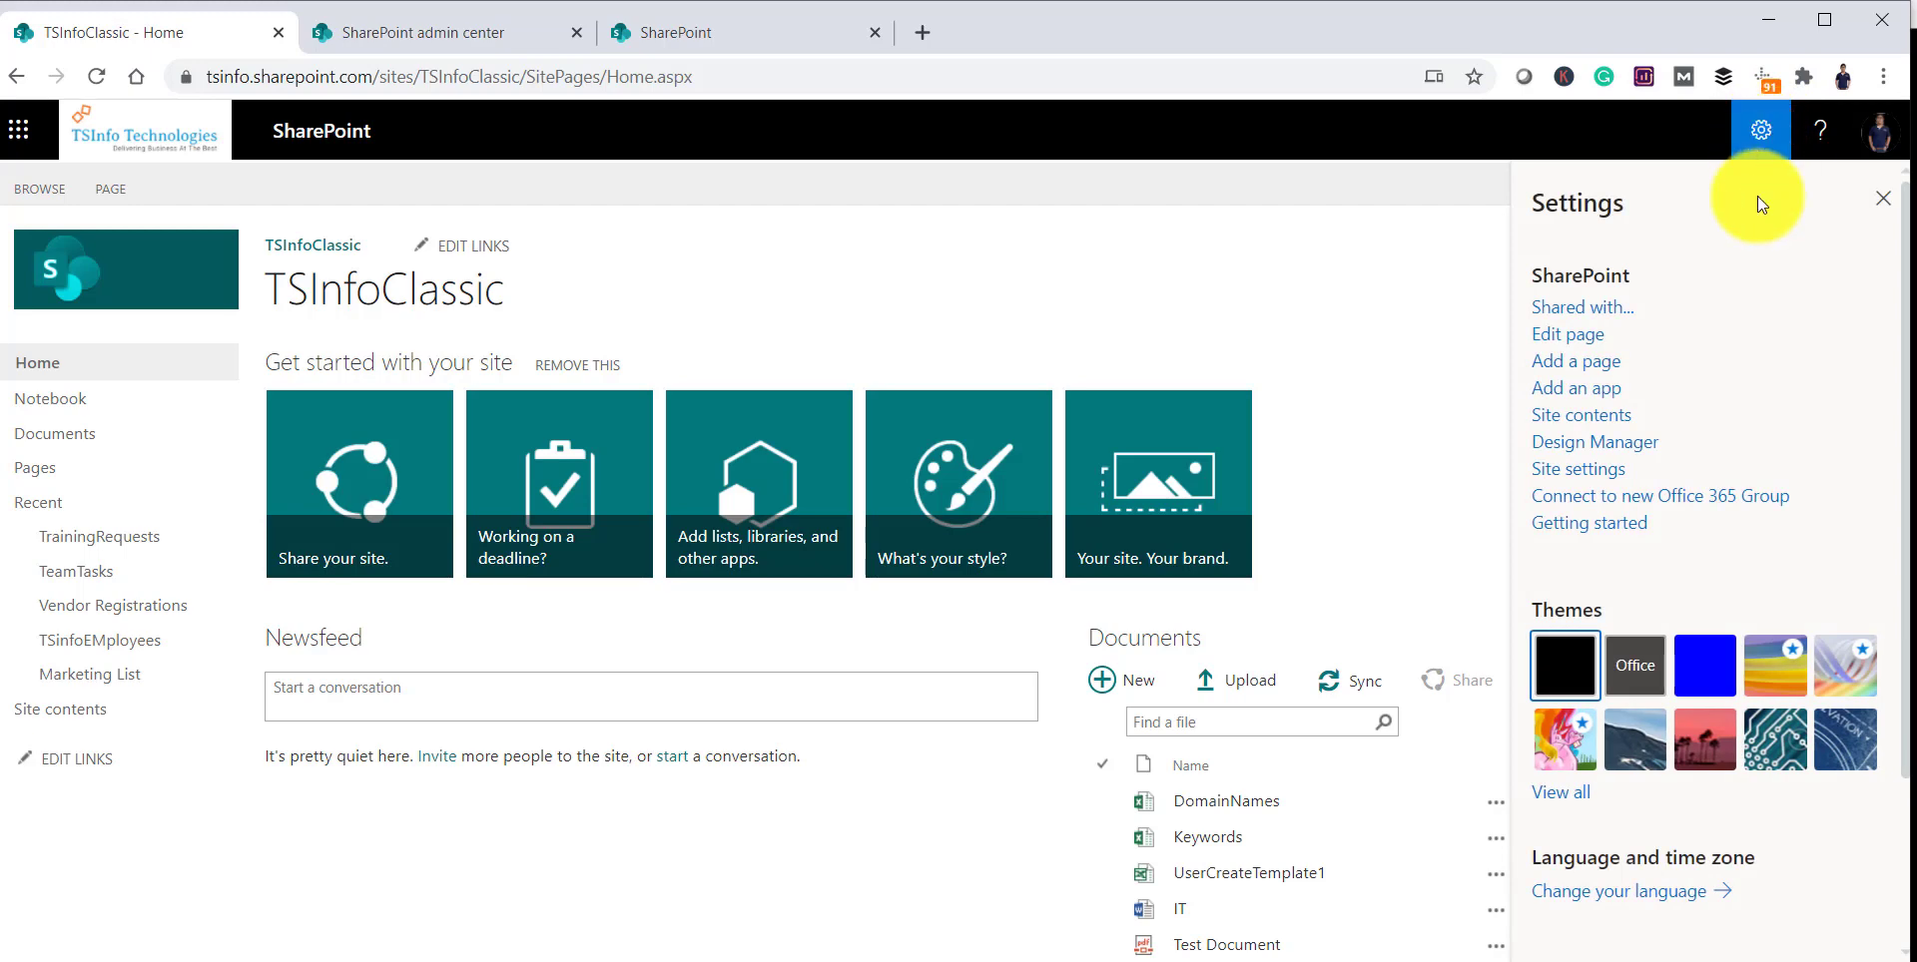
click(1569, 479)
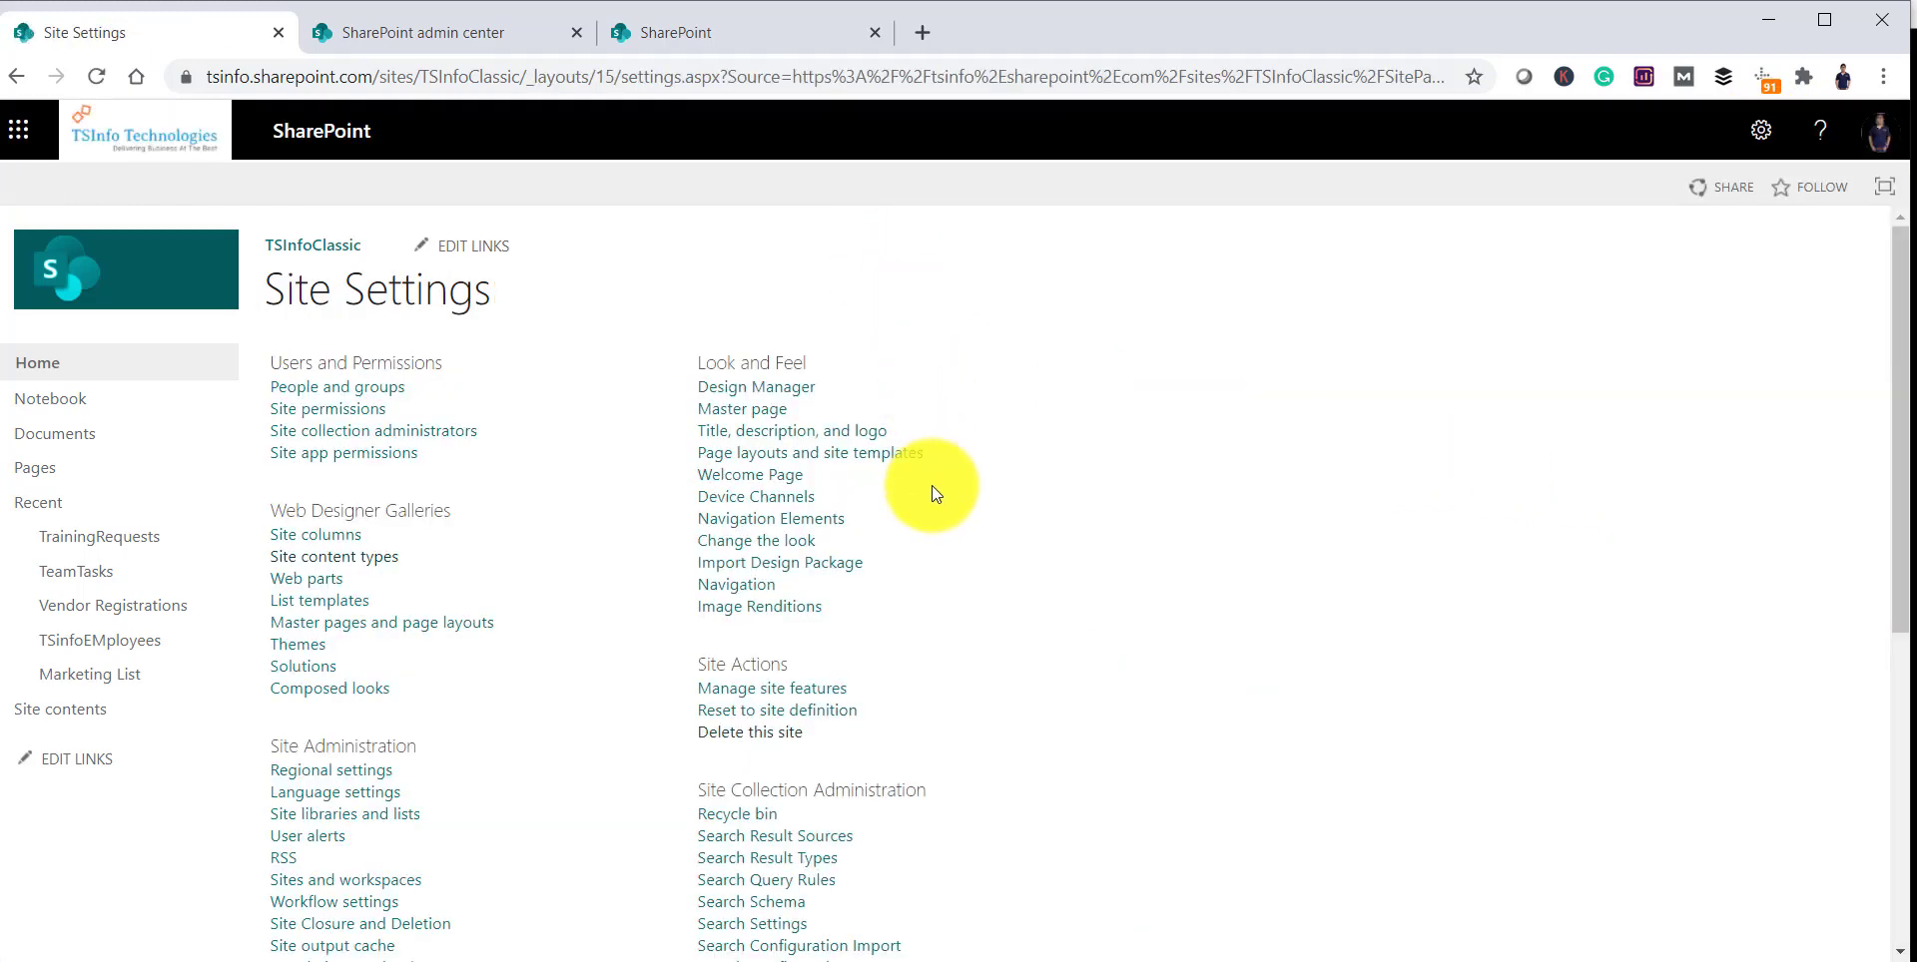
drag(685, 662, 812, 671)
click(924, 698)
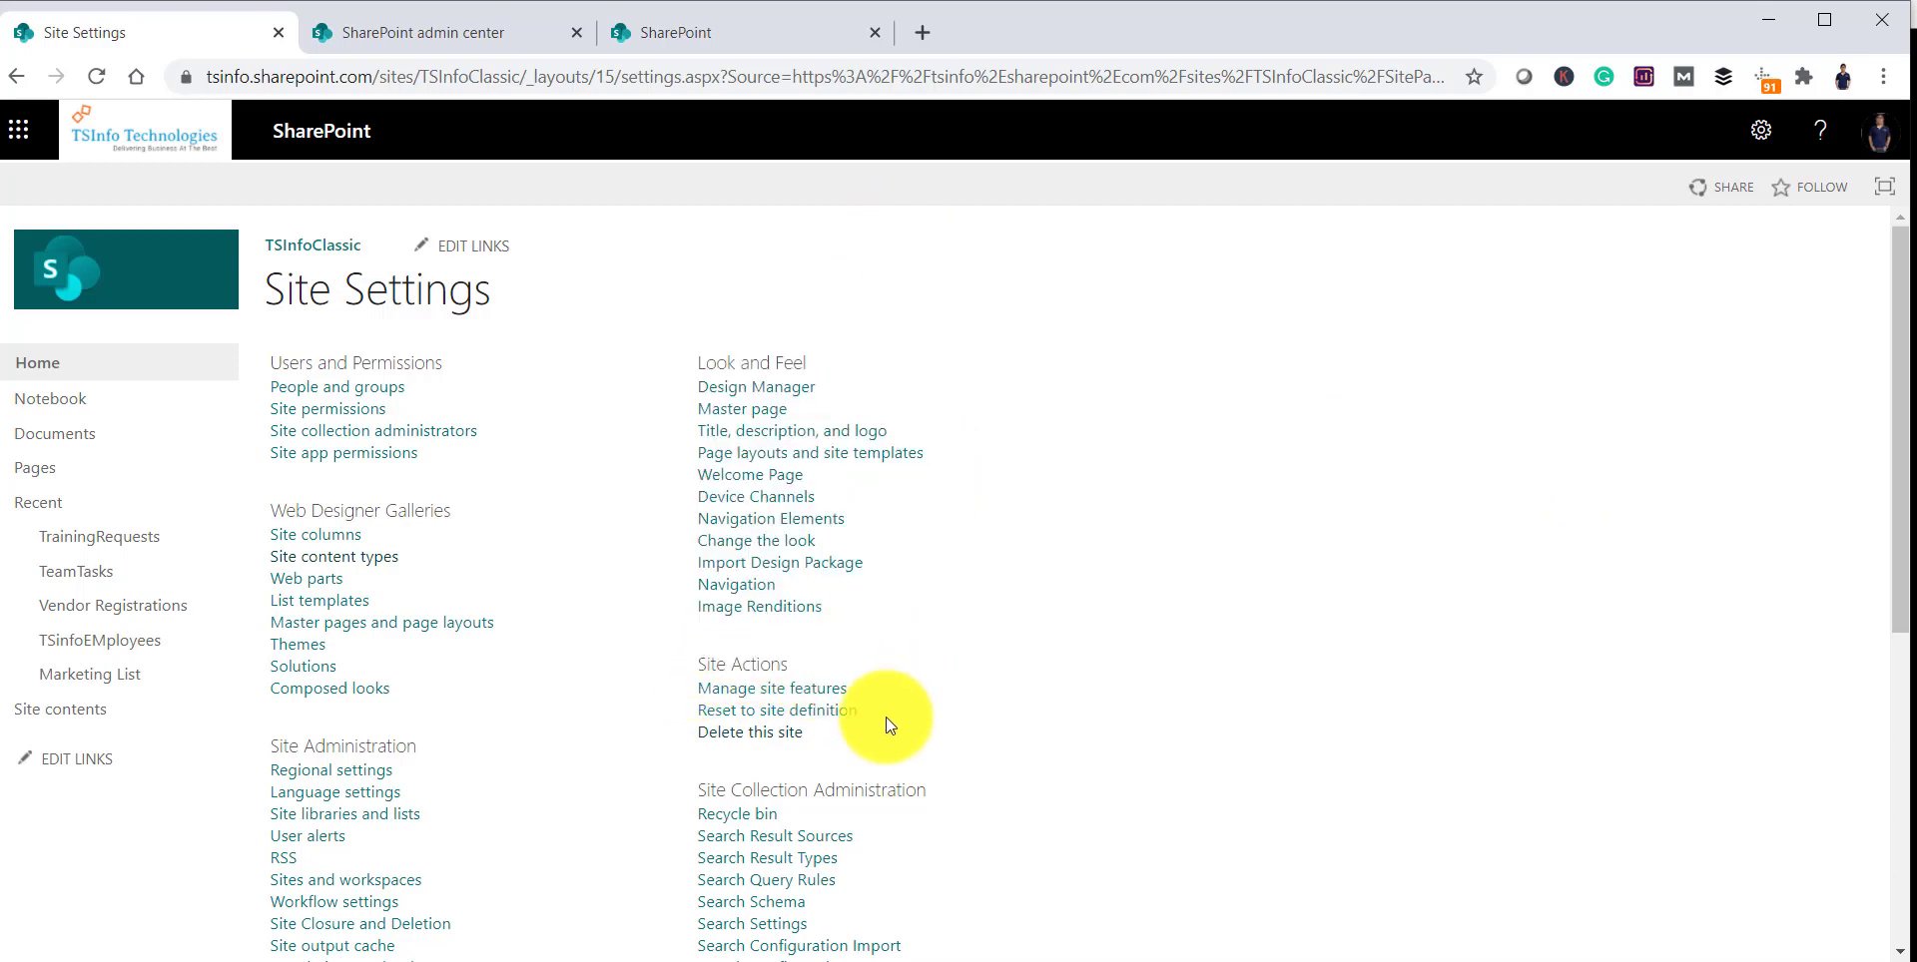
drag(811, 730, 705, 736)
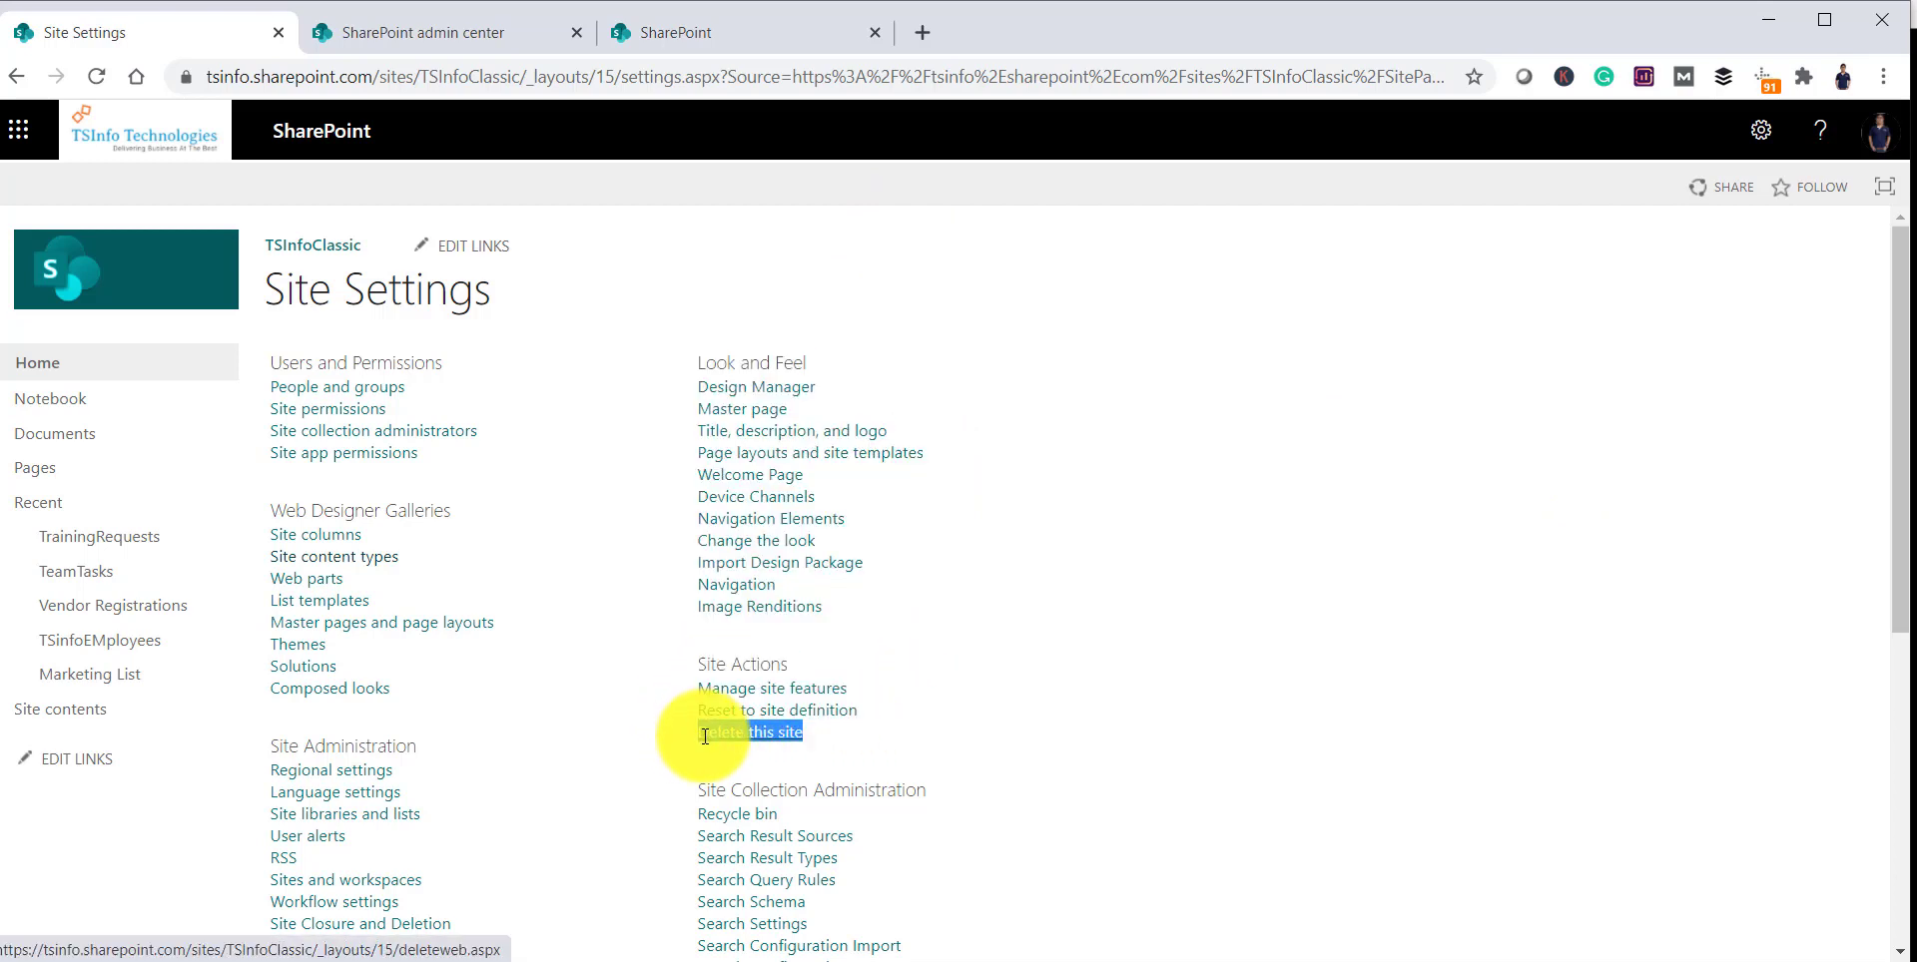
click(763, 734)
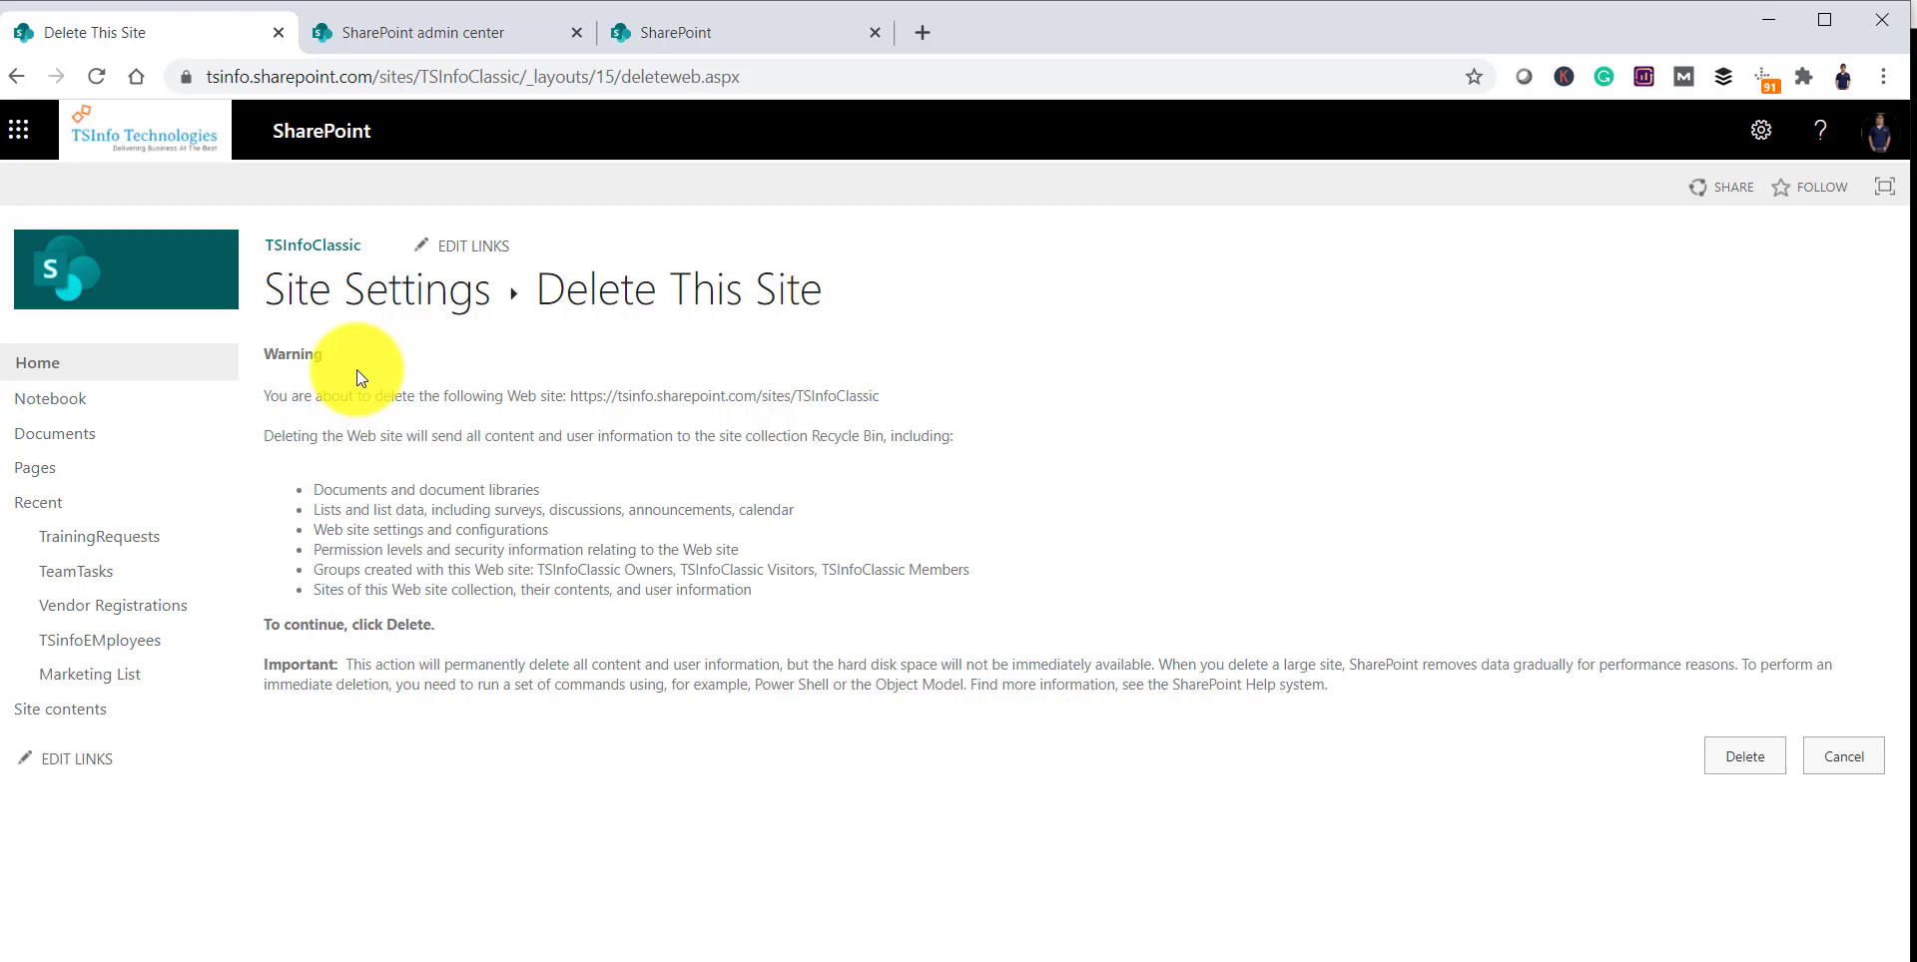
click(113, 715)
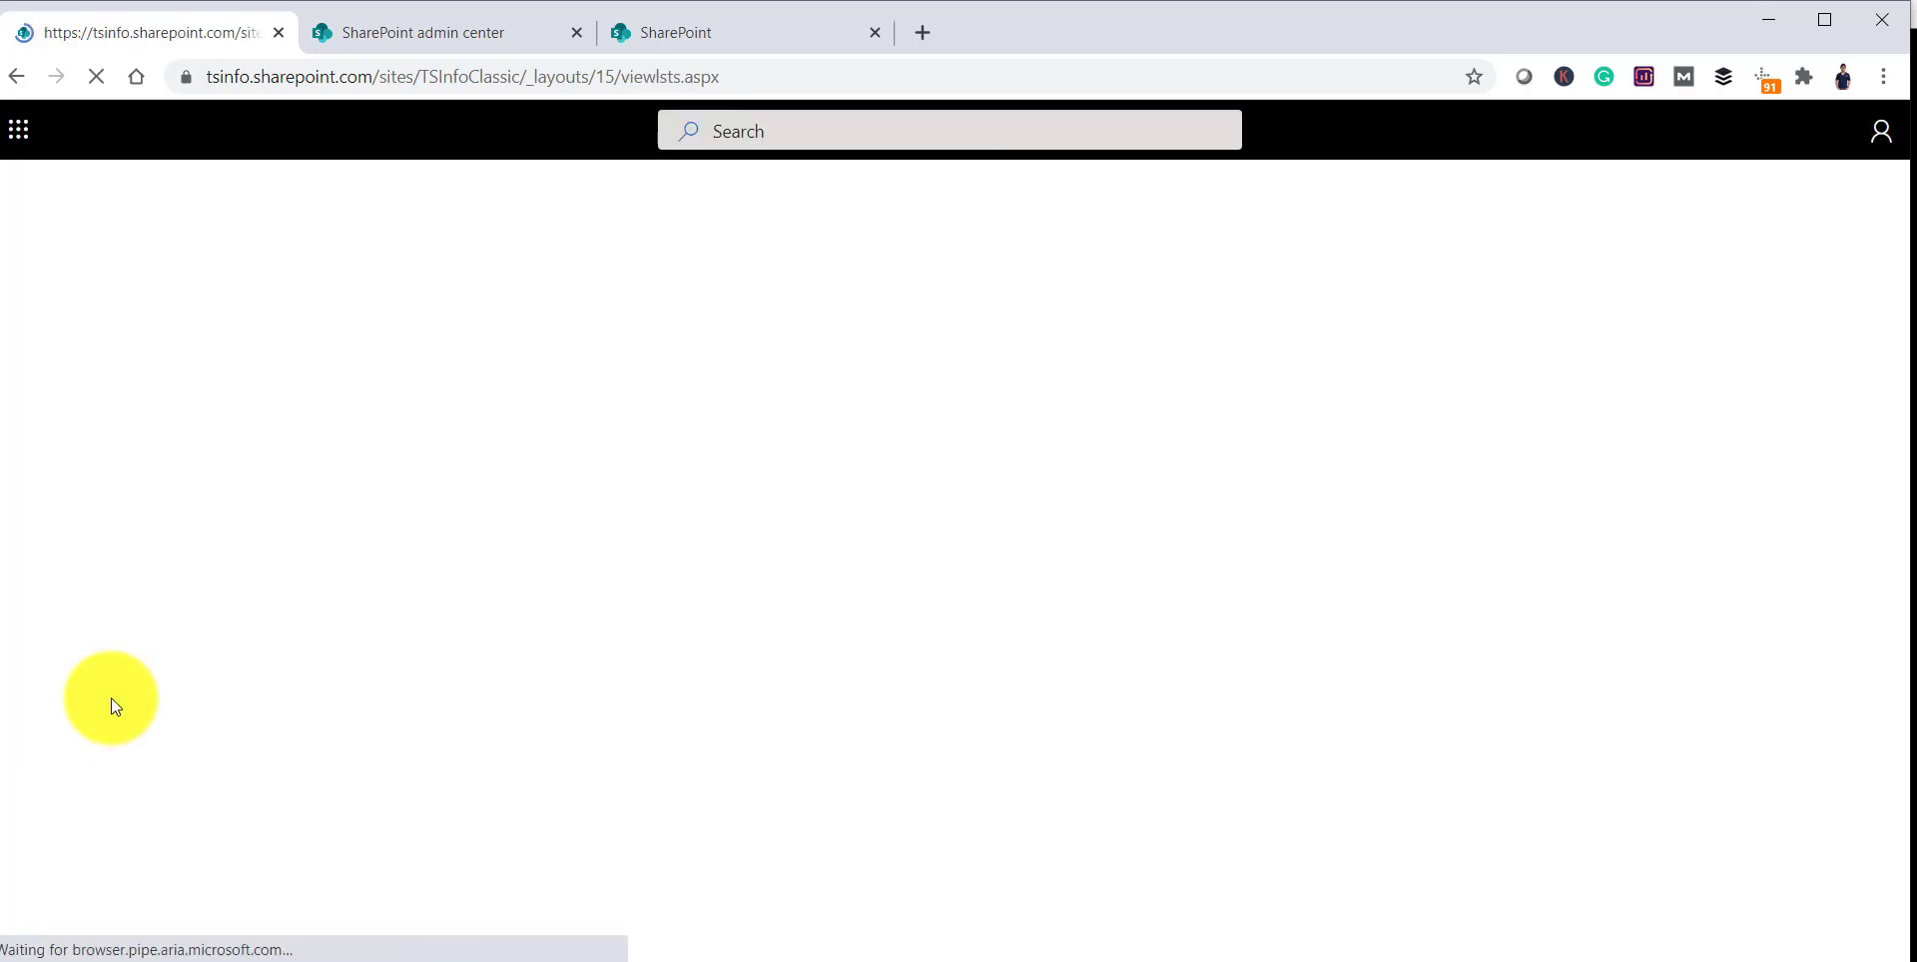
Step: From TSInfoClassic's Subsites, open Human Resource and reach its View all site settings page
click(480, 430)
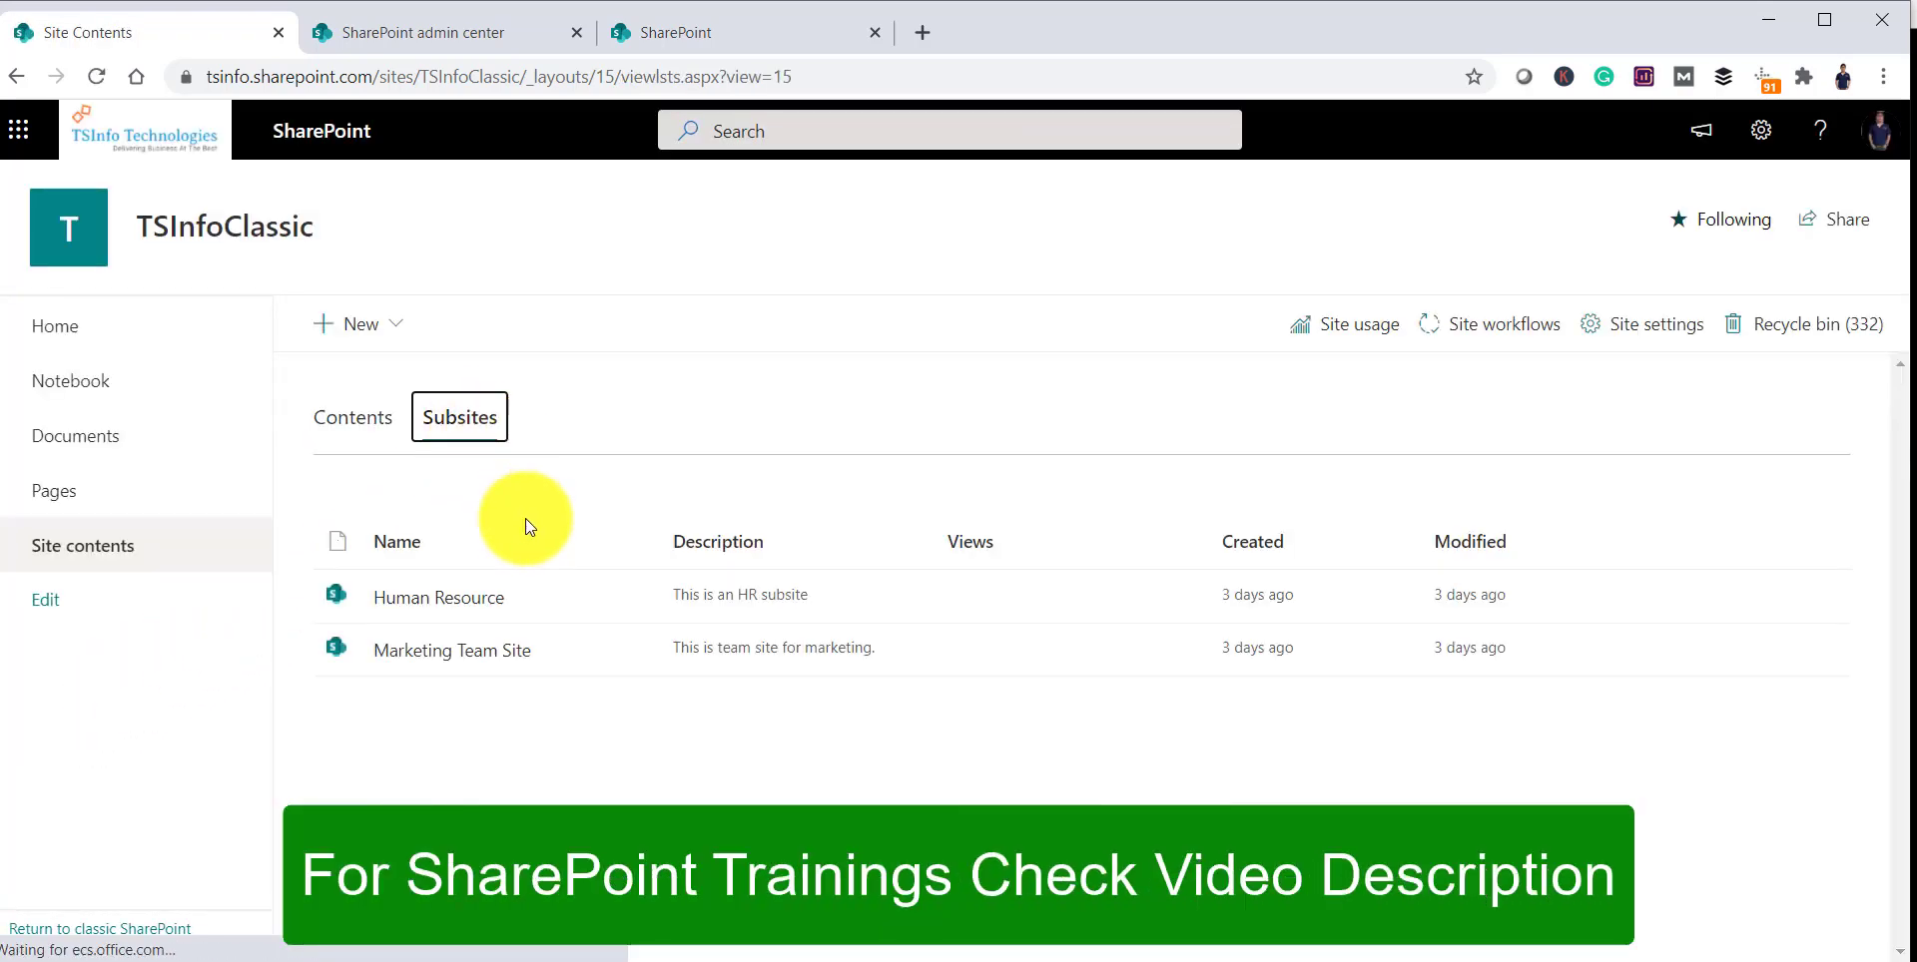
click(457, 605)
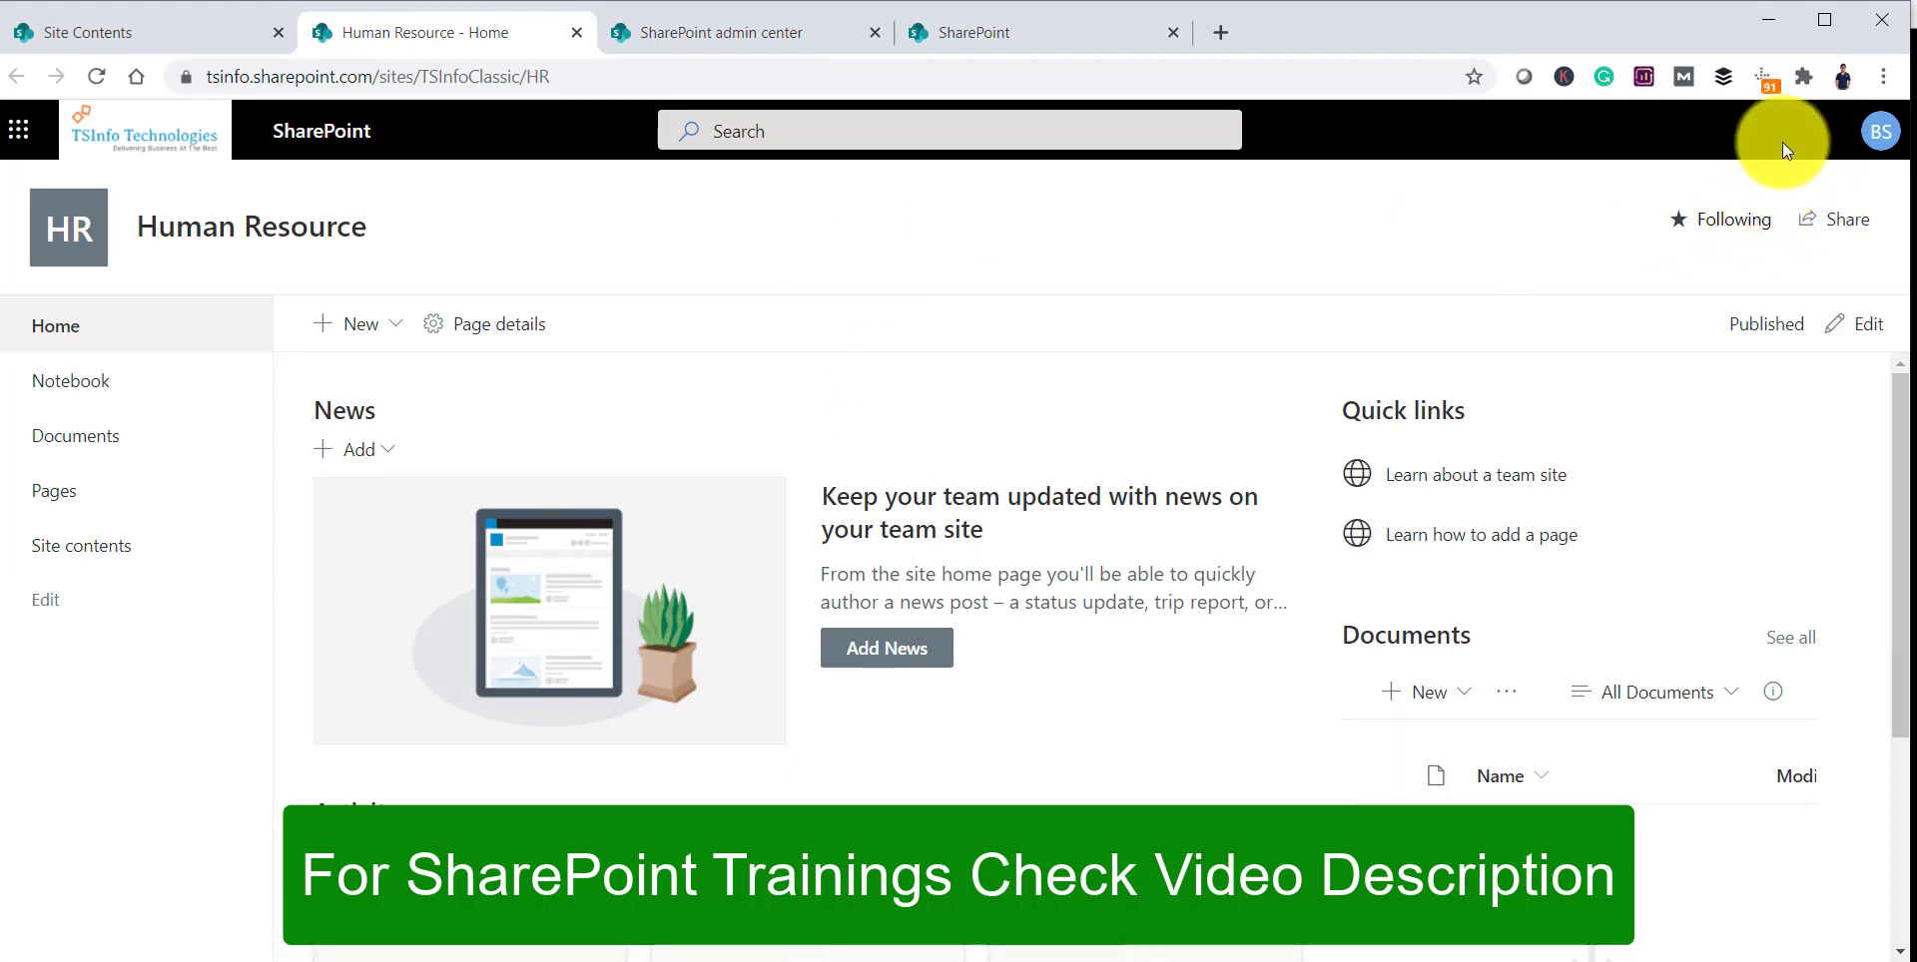
click(1752, 144)
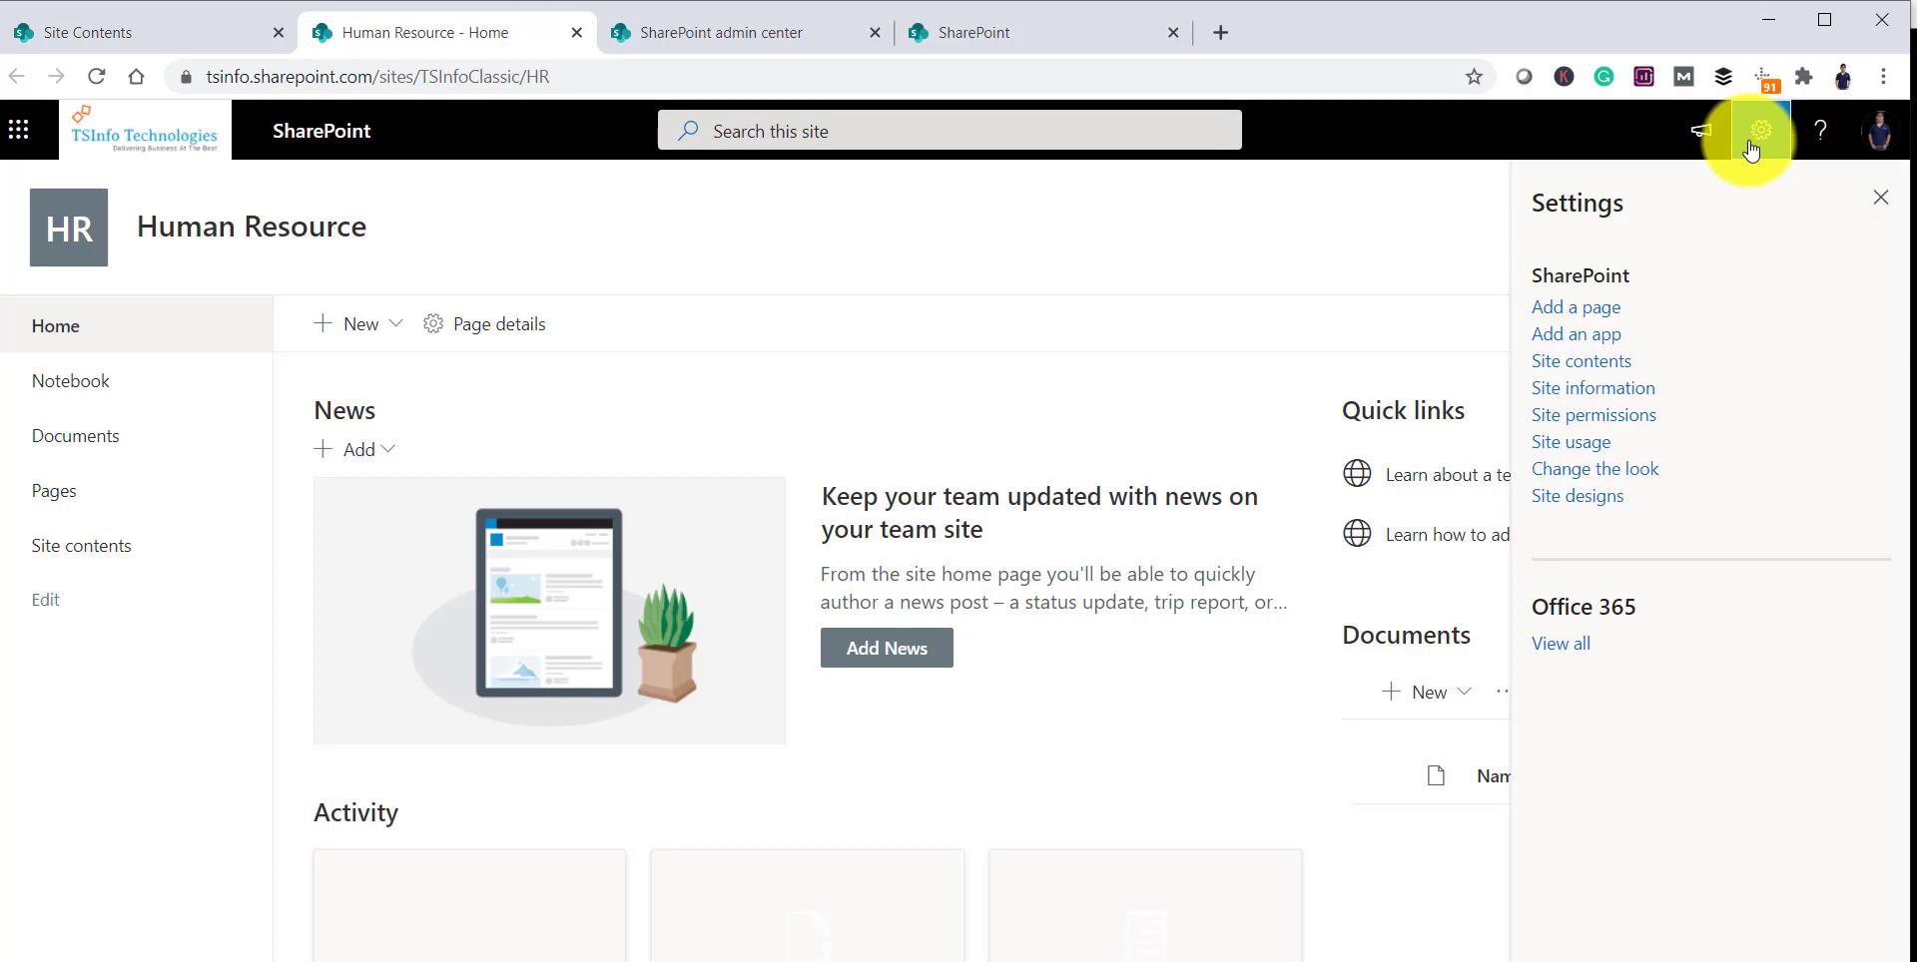
click(1631, 391)
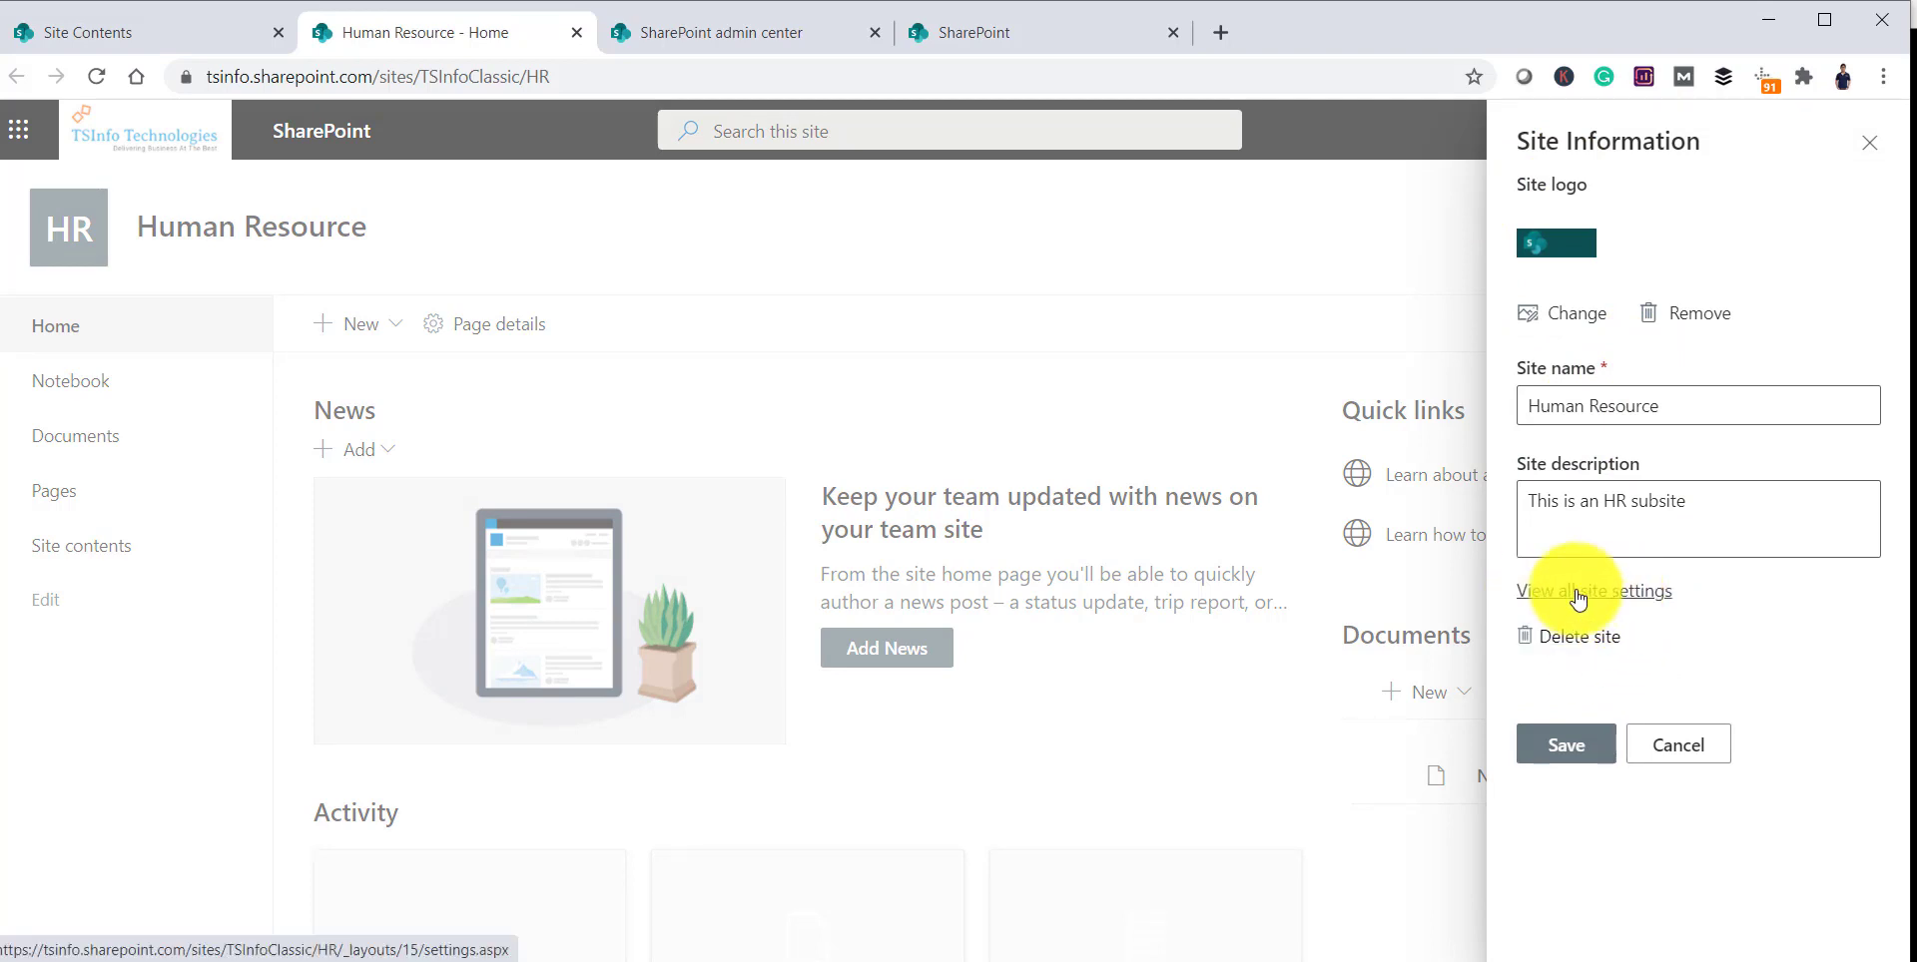
click(1617, 596)
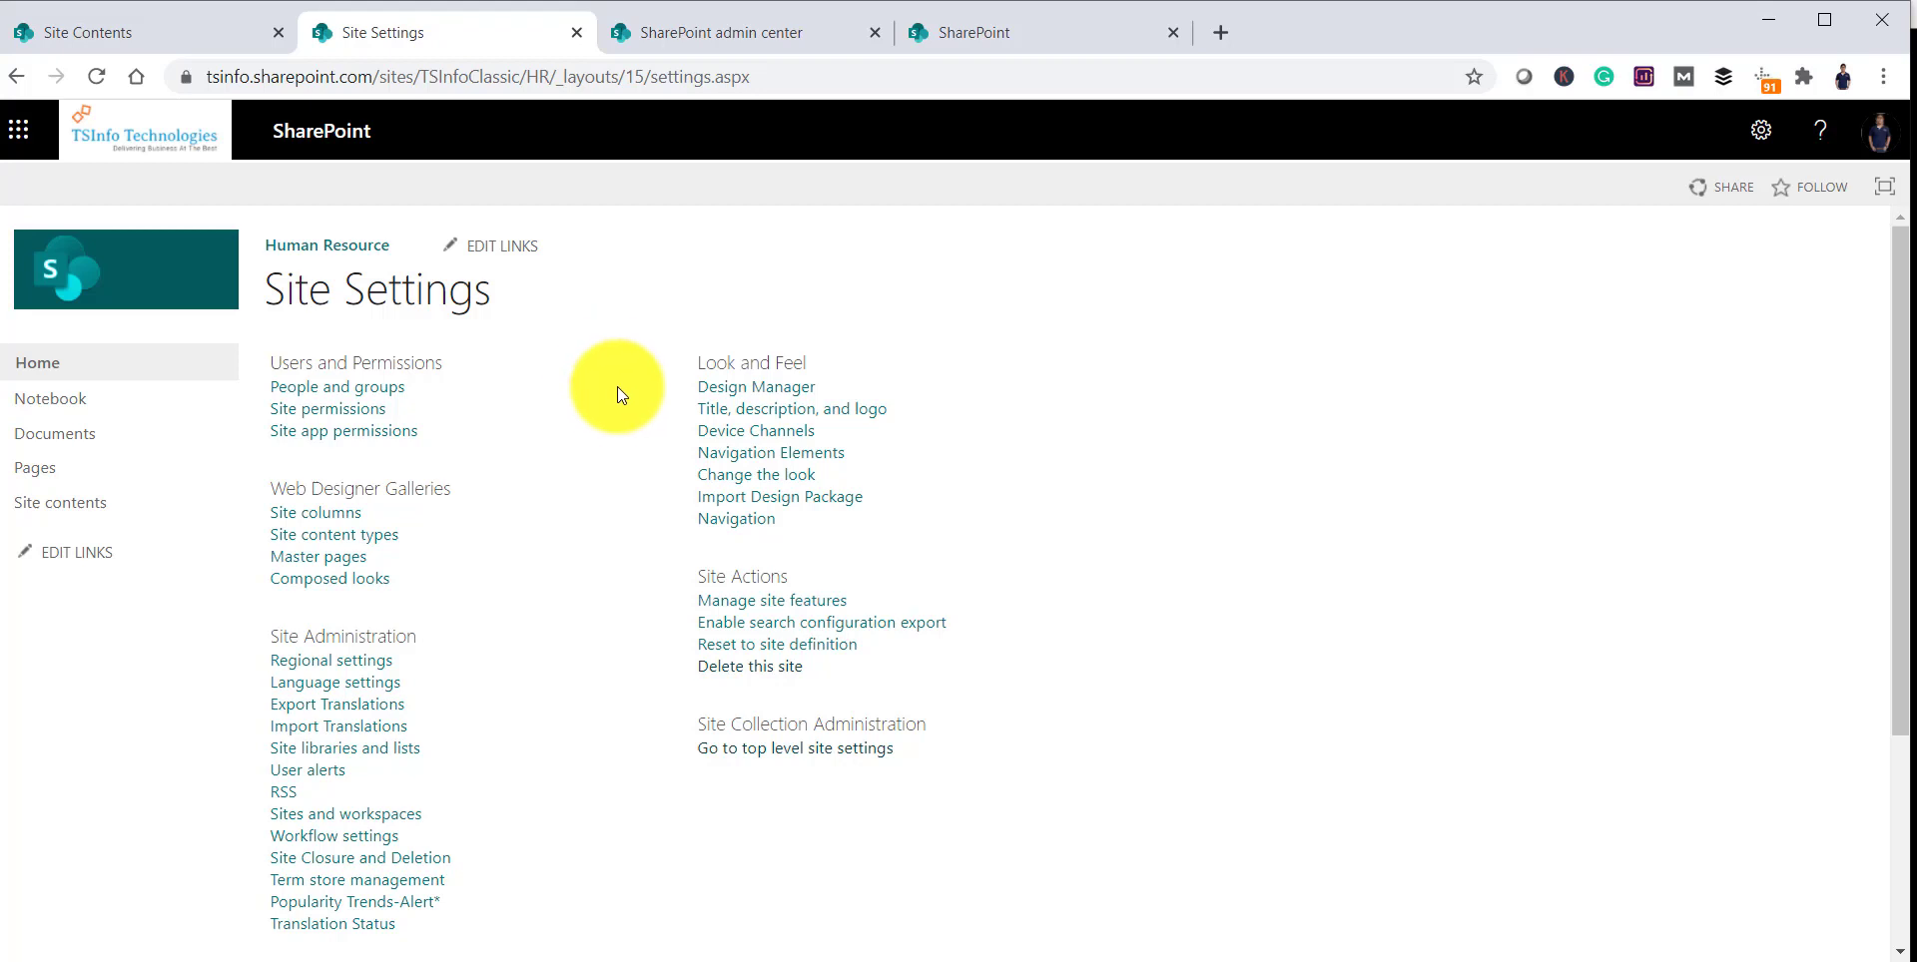
Step: Delete the Human Resource subsite with Delete this site, confirming it goes to the recycle bin
click(749, 680)
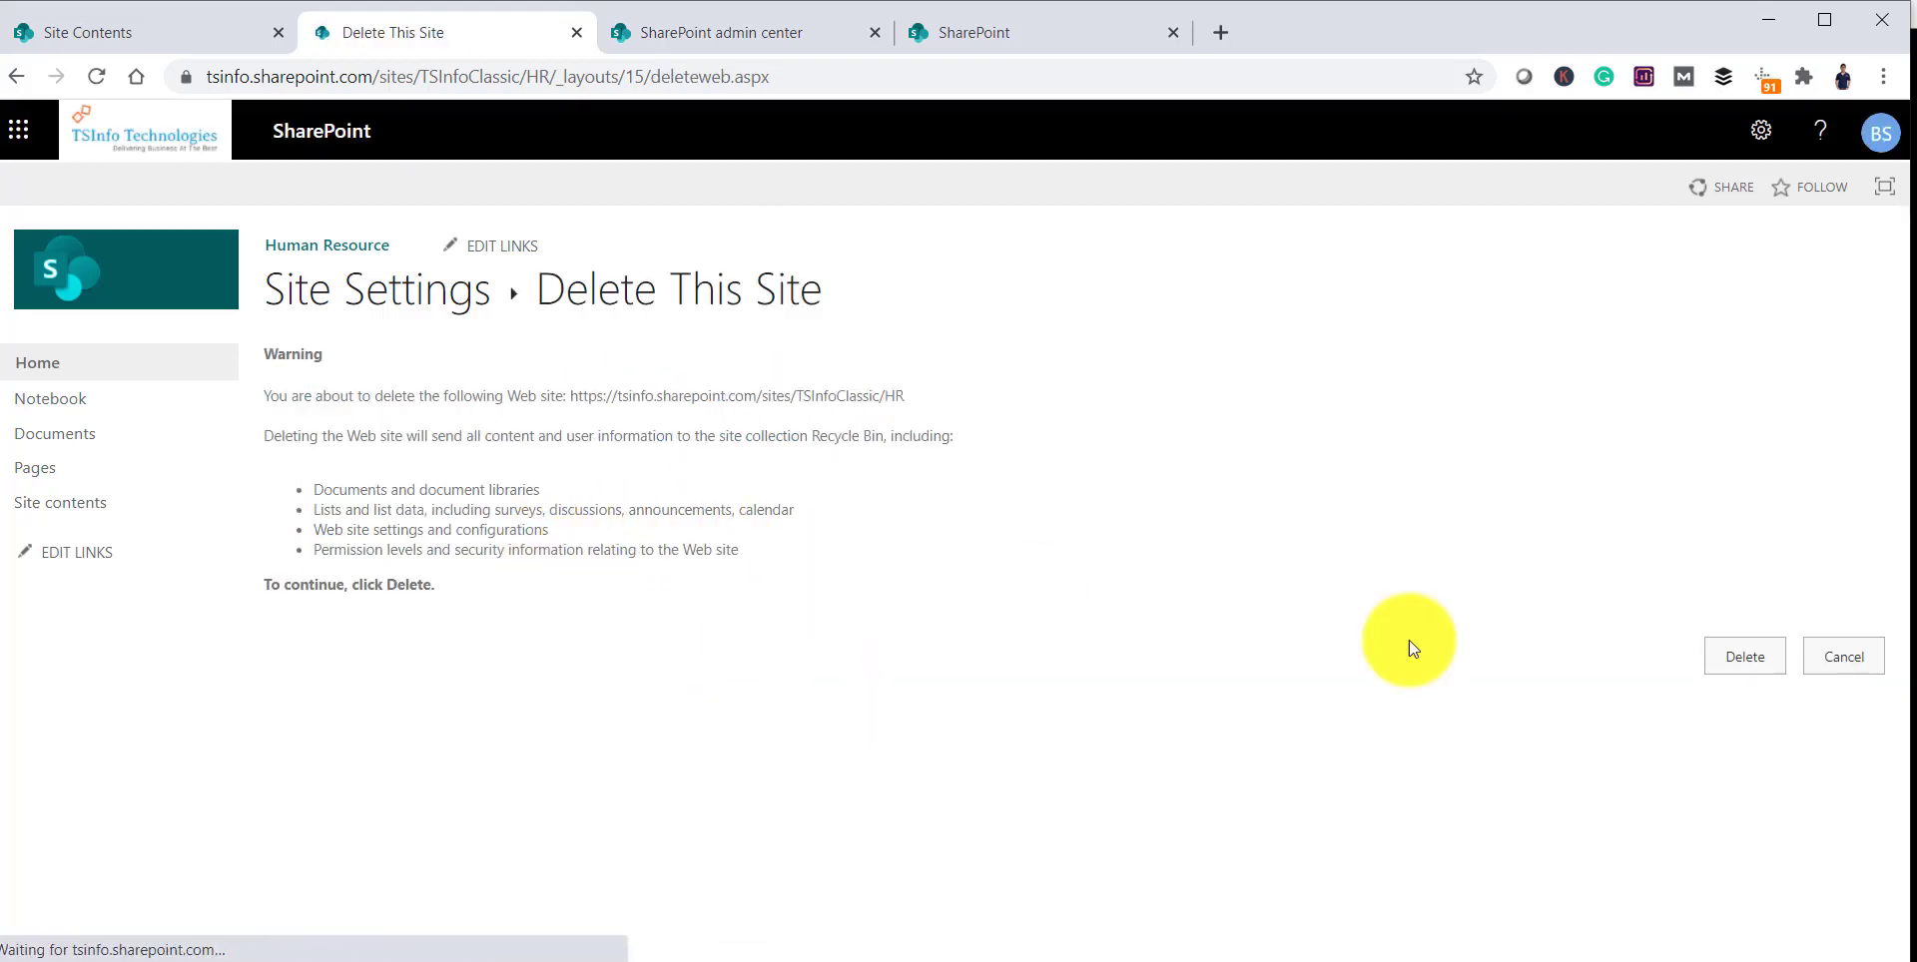
click(1759, 666)
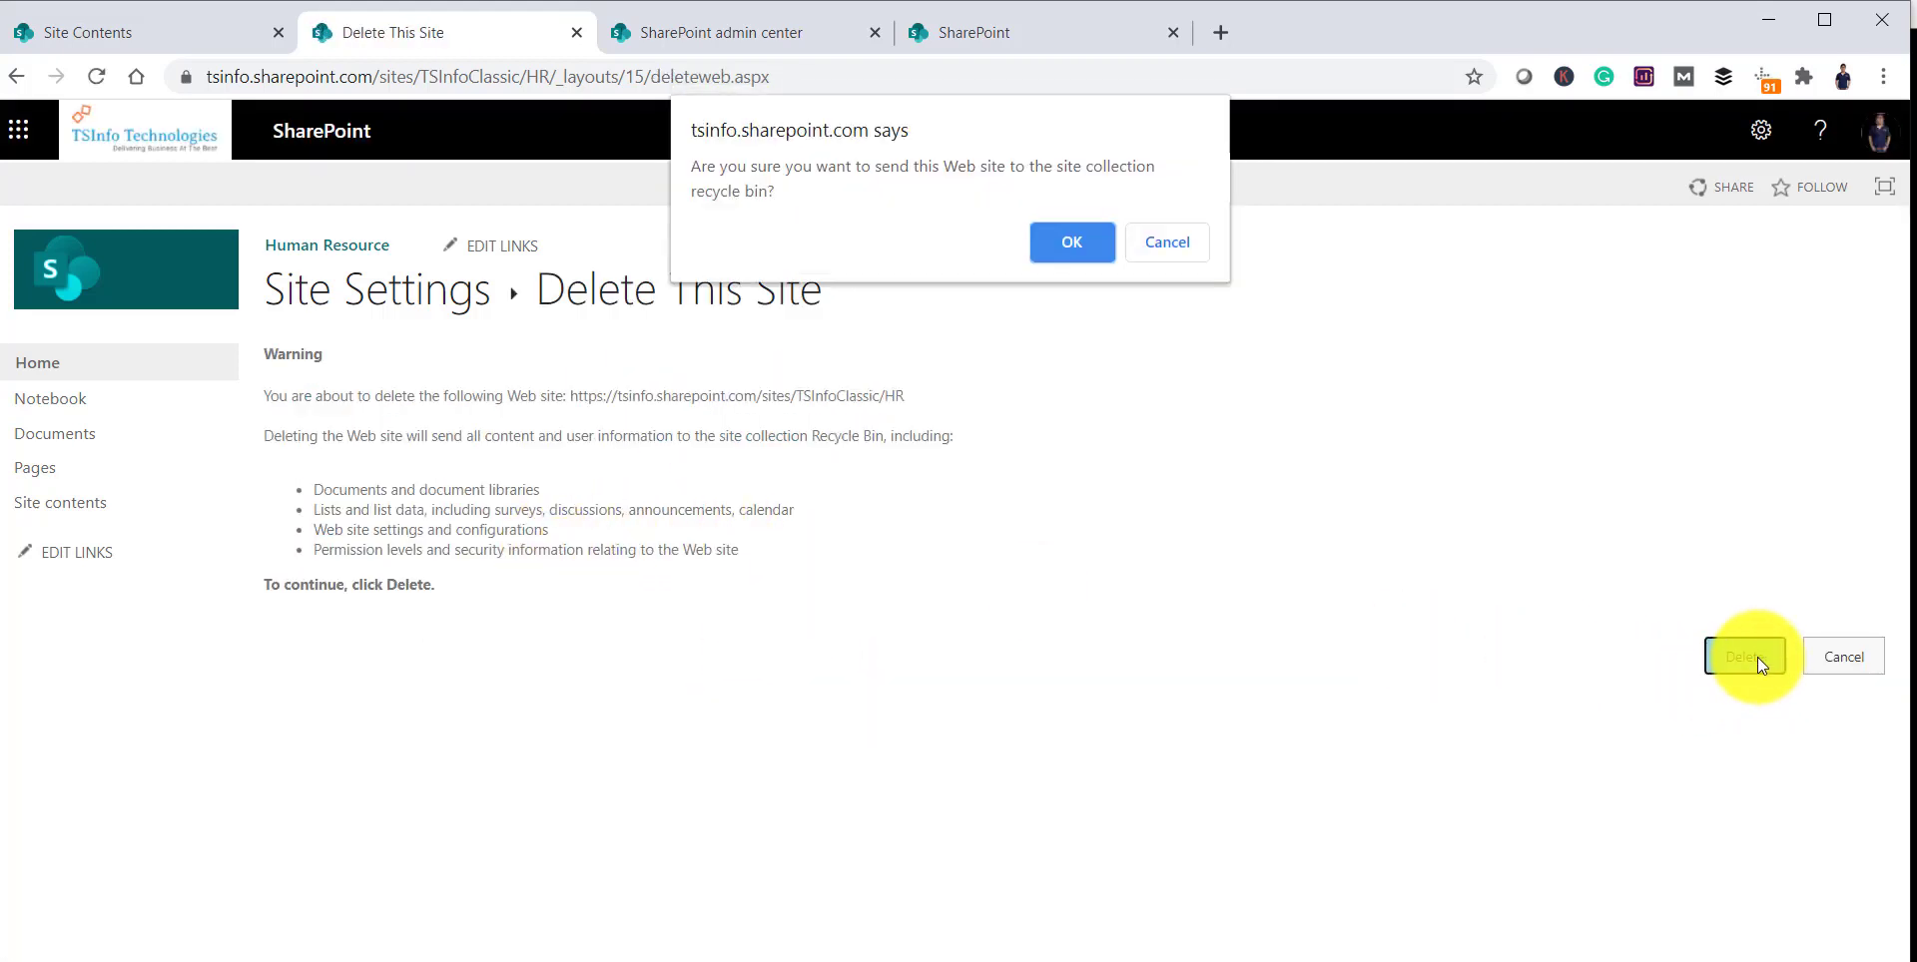
click(1041, 246)
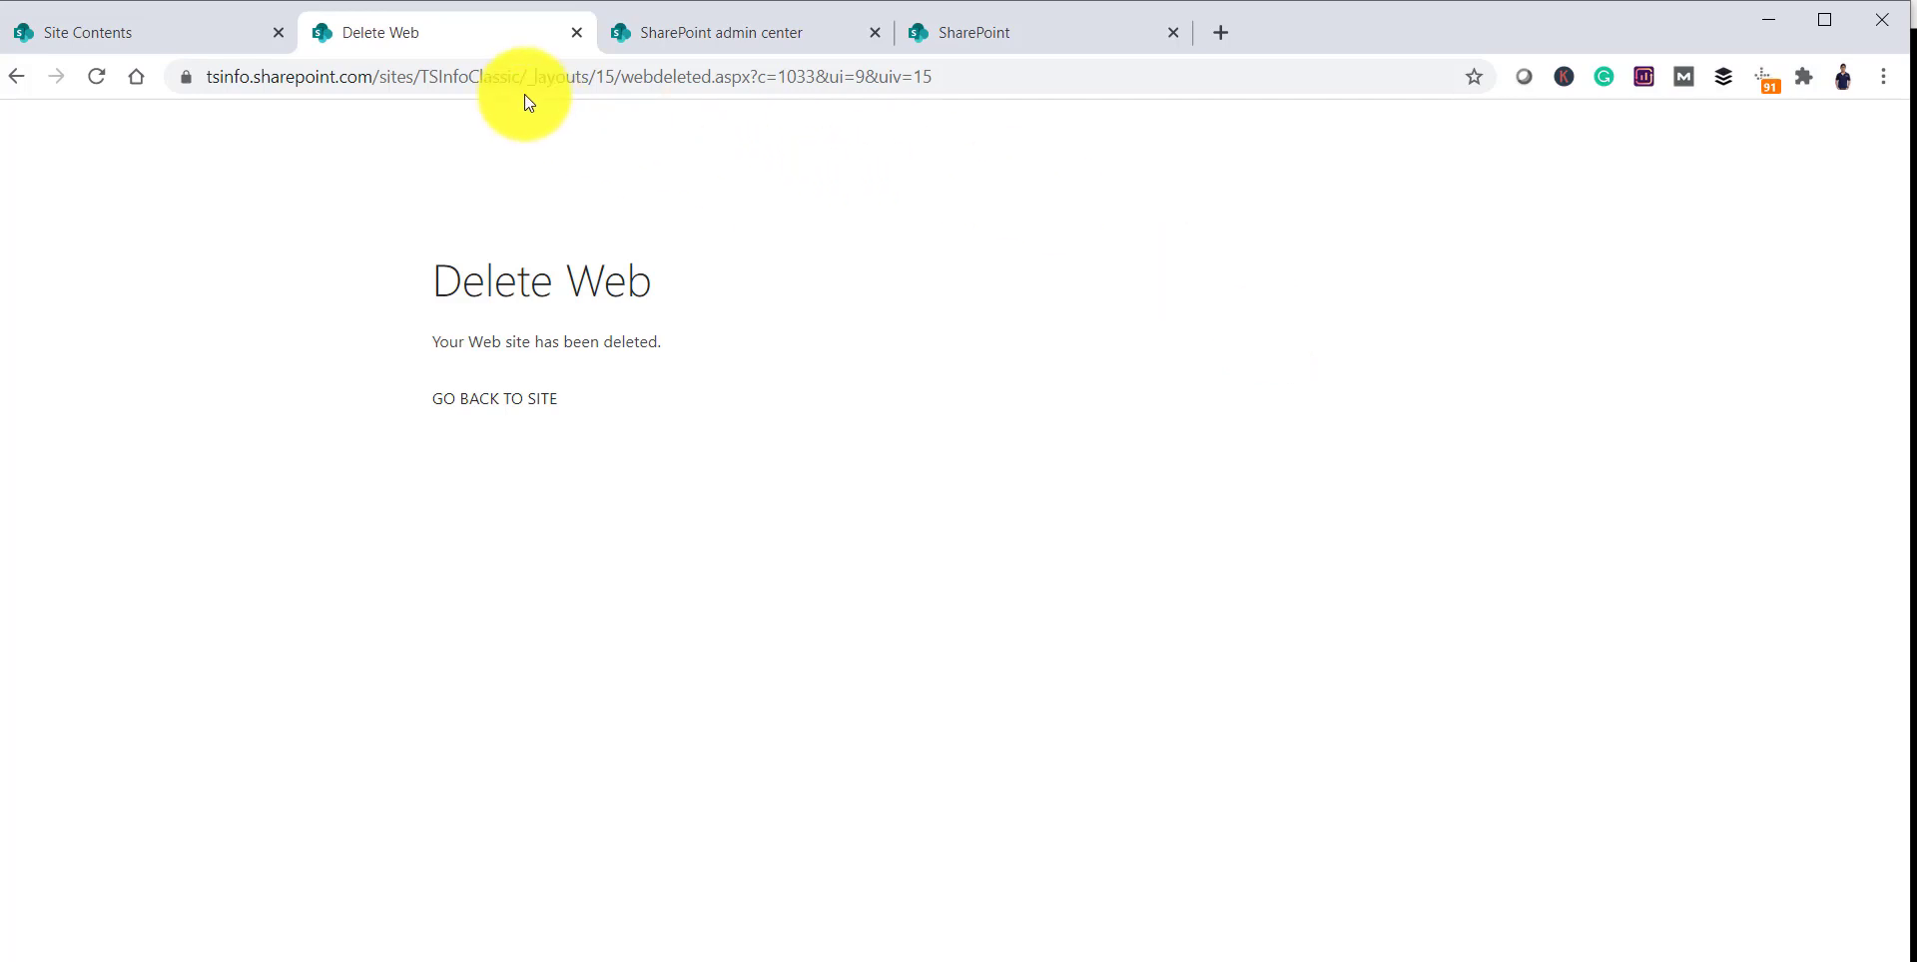
Step: Trim the address back to /sites/TSInfoClassic/ and load the site's home page
drag(526, 76, 1030, 69)
key(BackSpace)
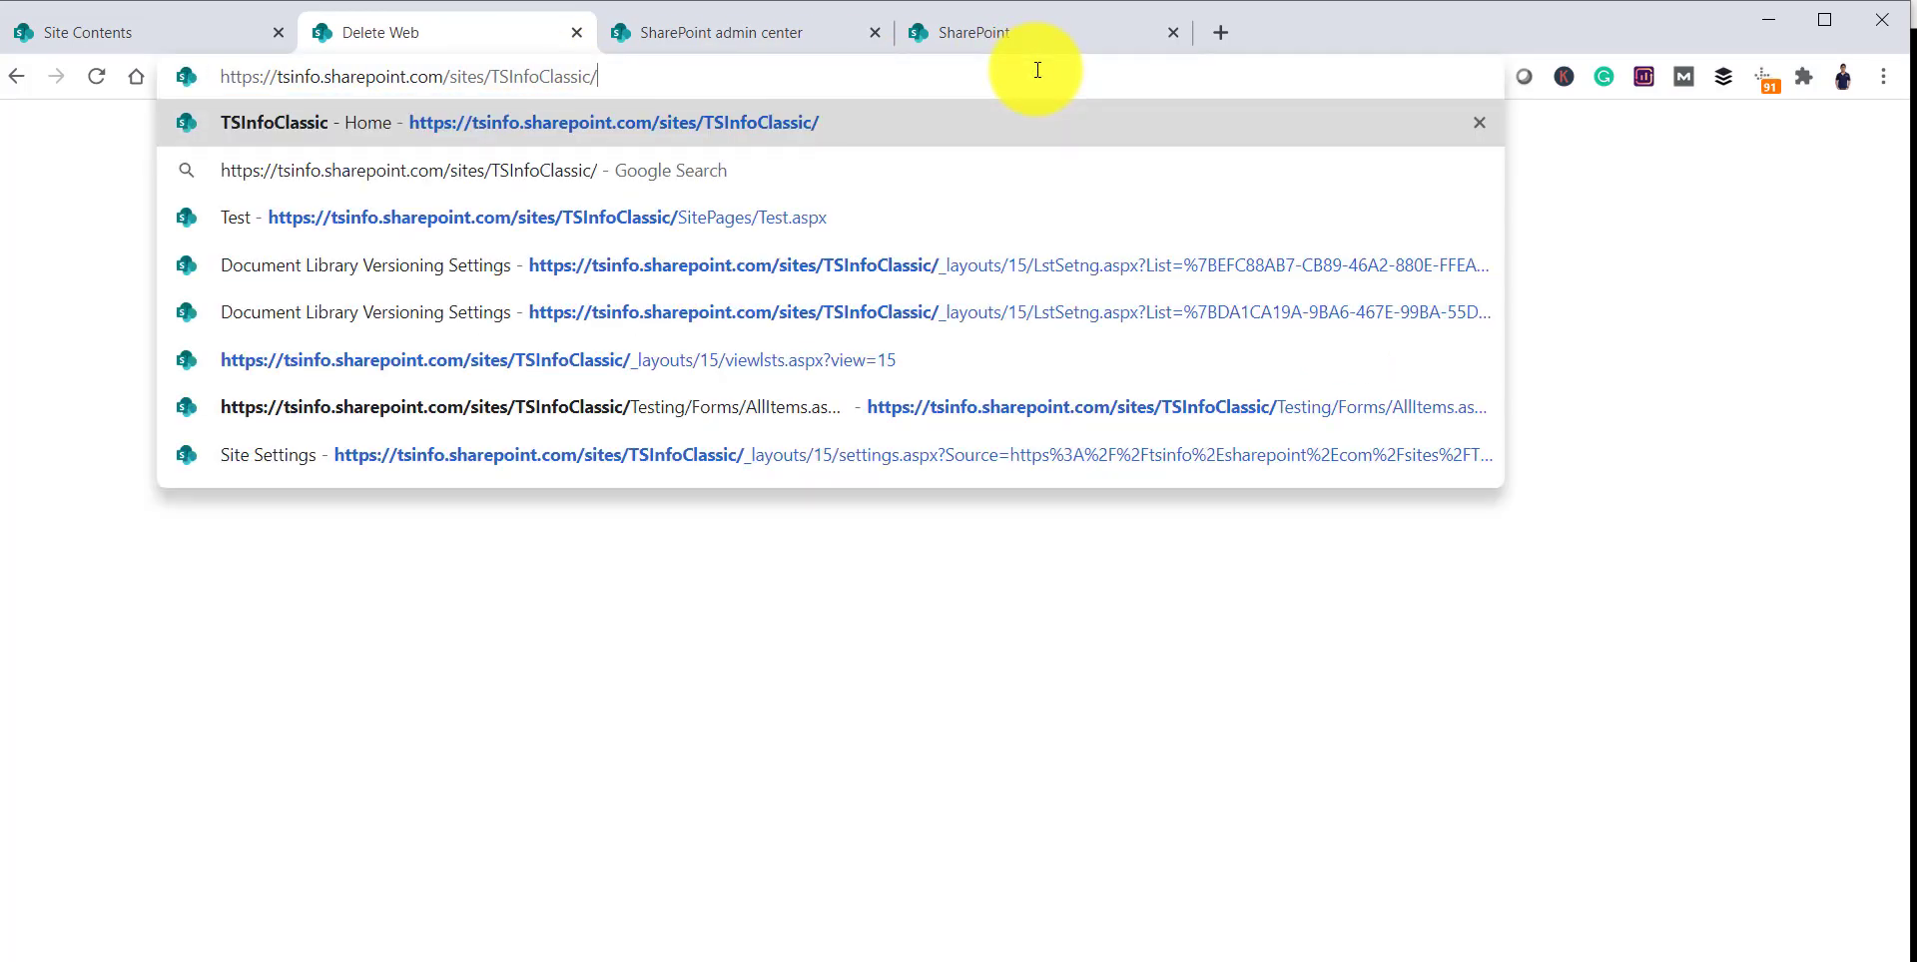
key(Return)
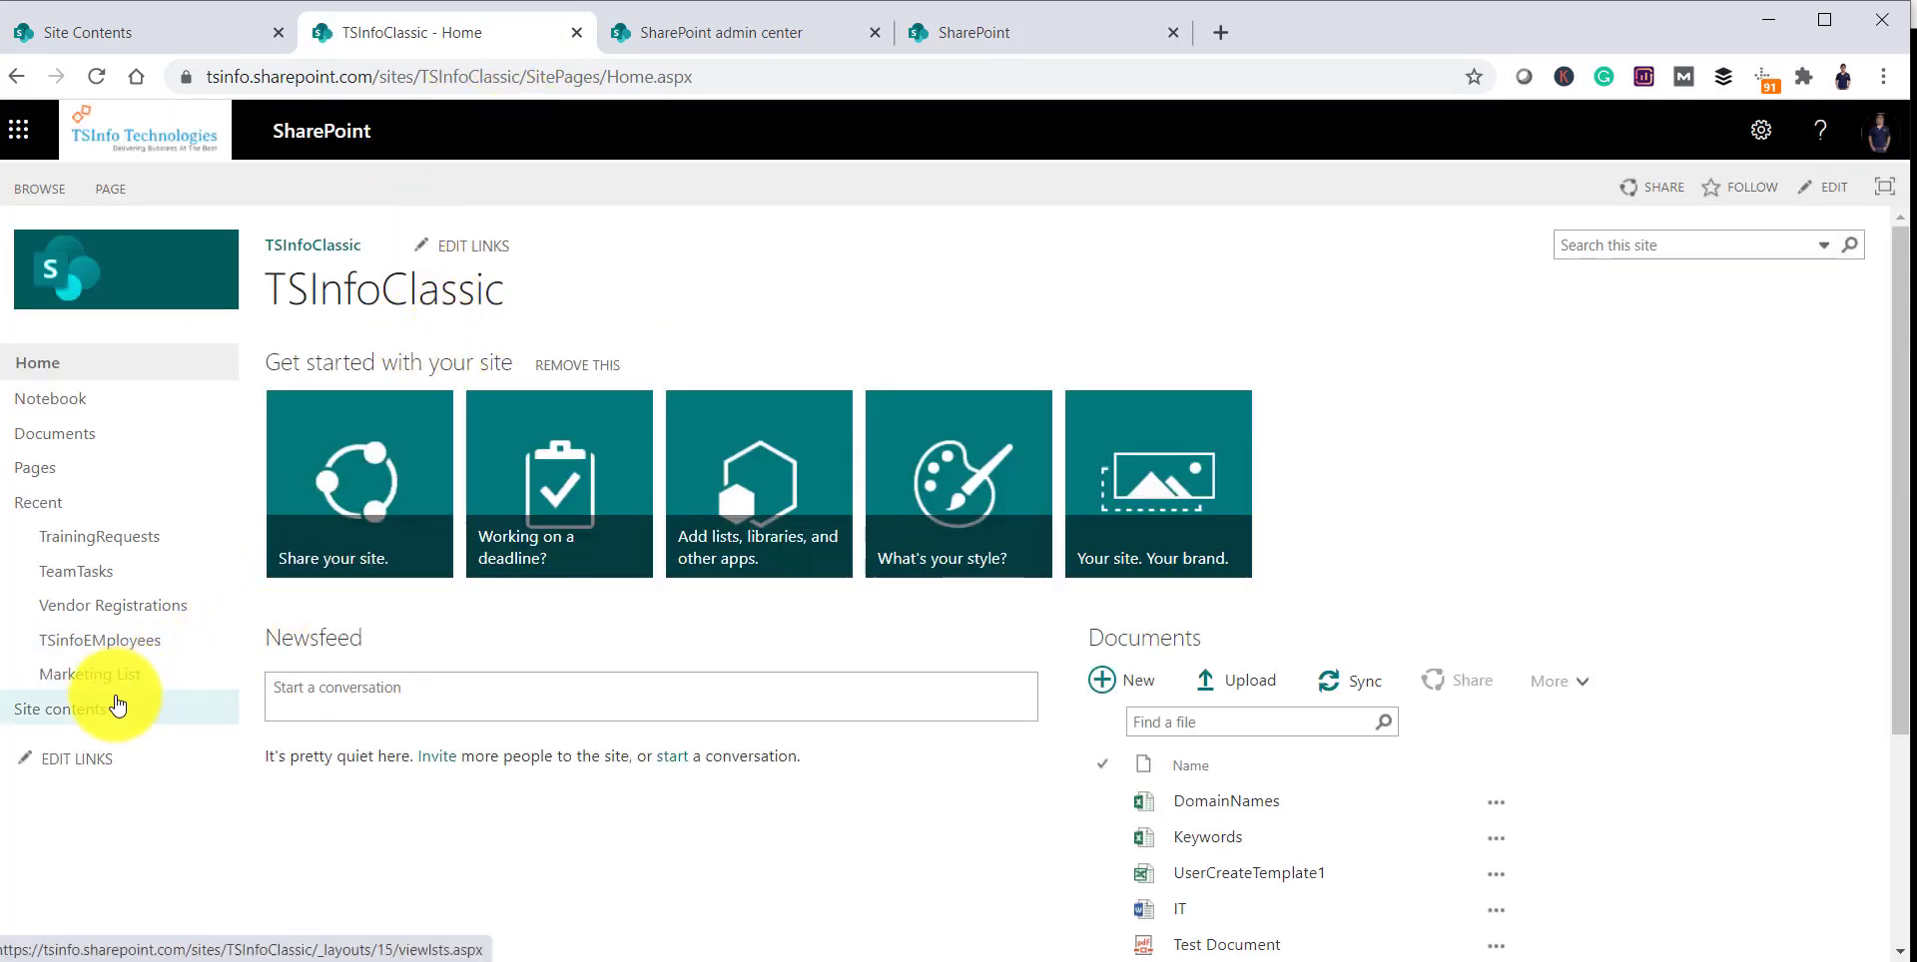
Step: Go to Site contents' Recycle bin, then the Second-stage recycle bin
click(113, 709)
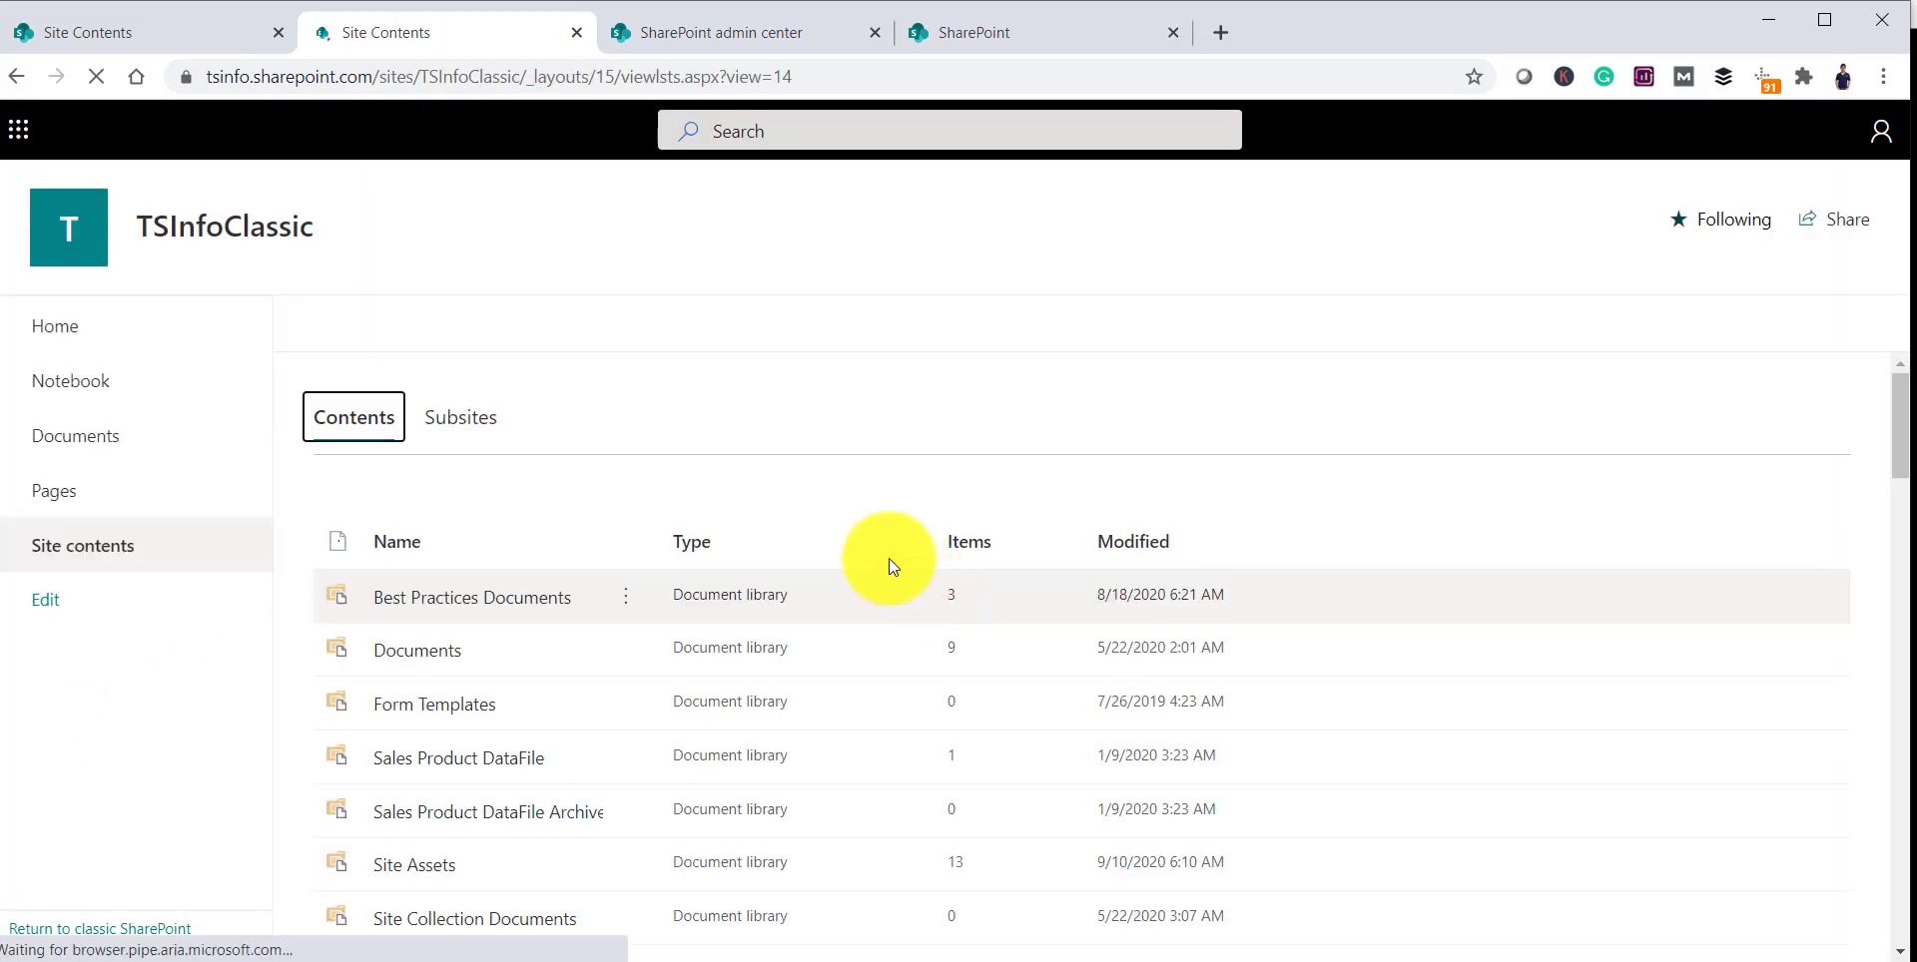
click(1757, 349)
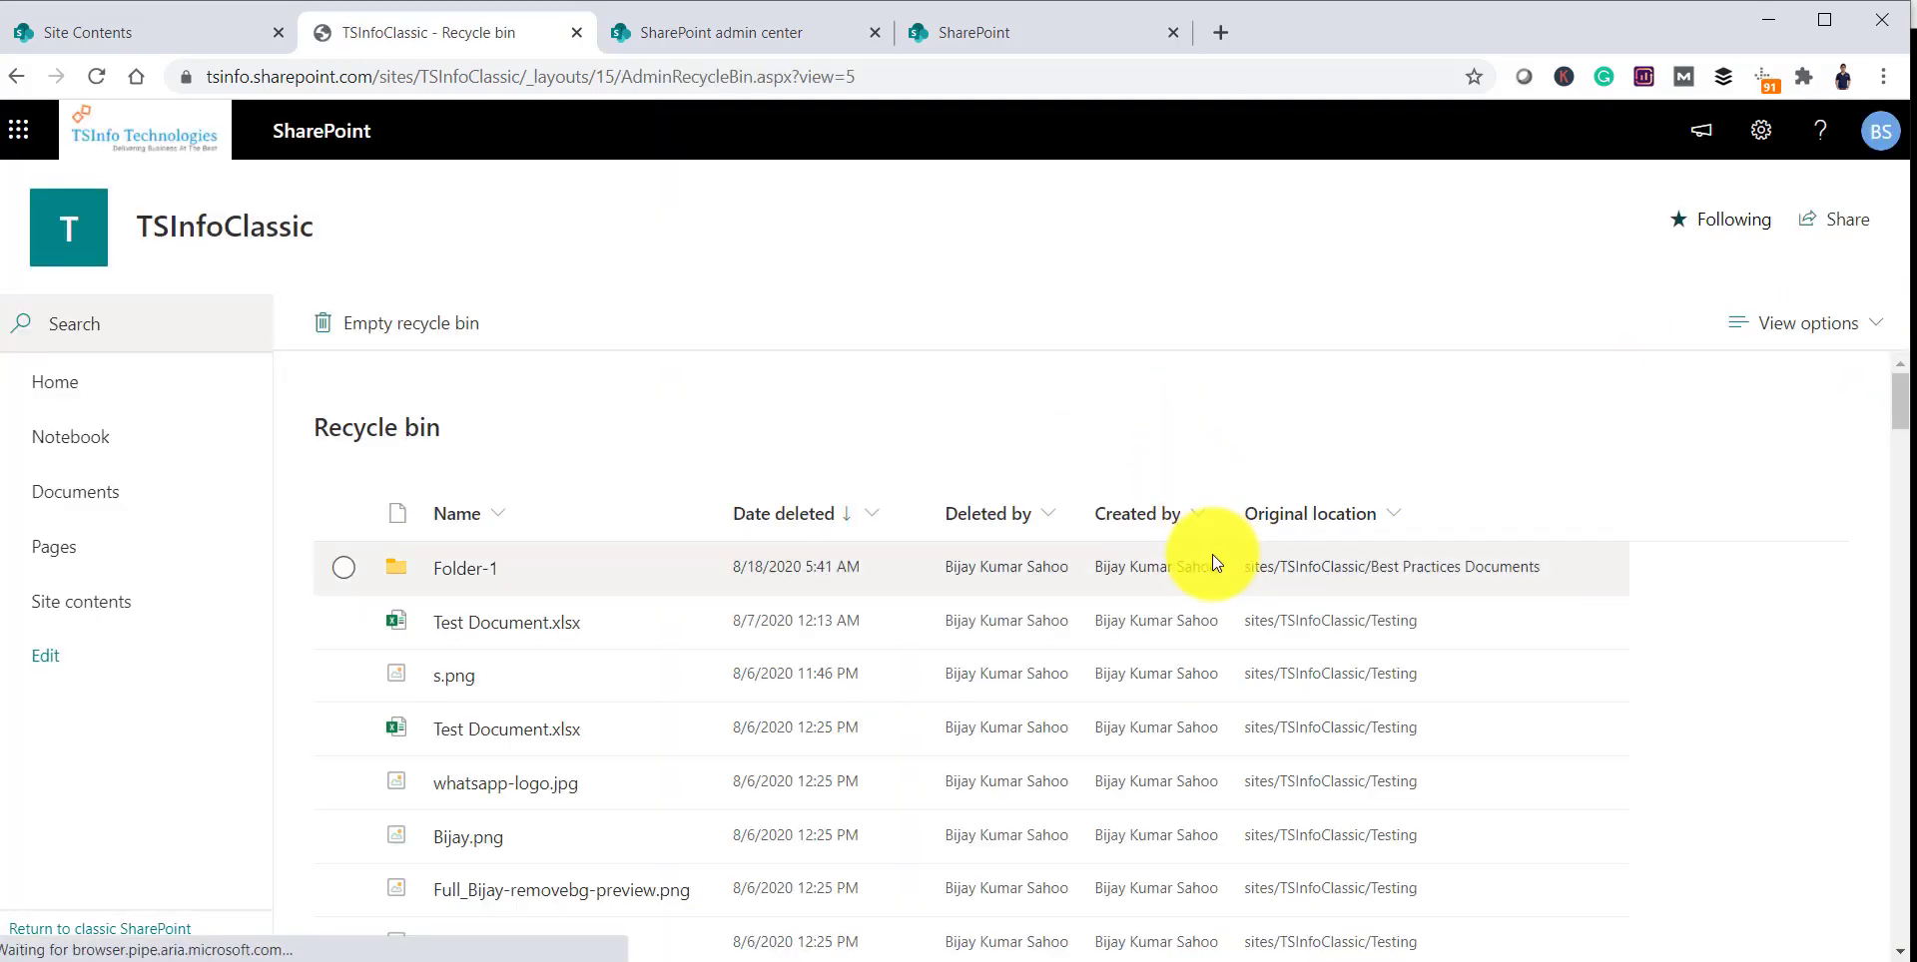
scroll(1198, 576, down, 3)
scroll(1194, 578, down, 15)
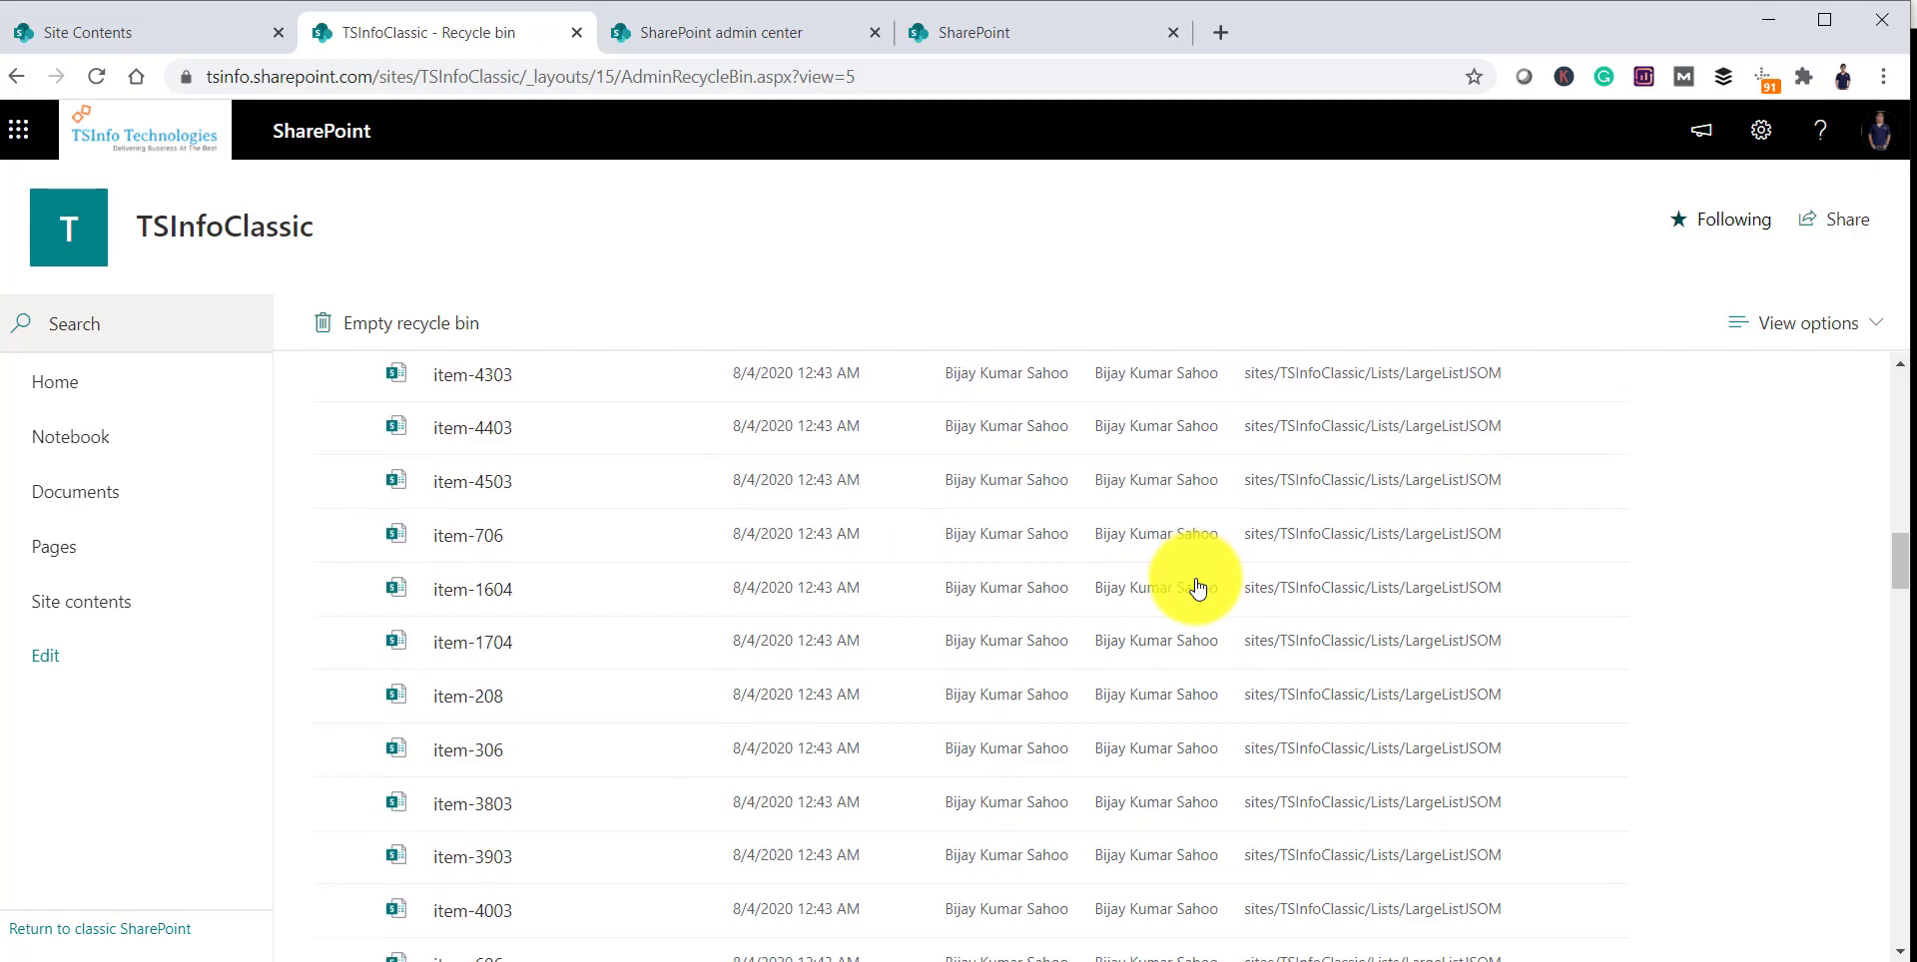
scroll(1184, 567, down, 5)
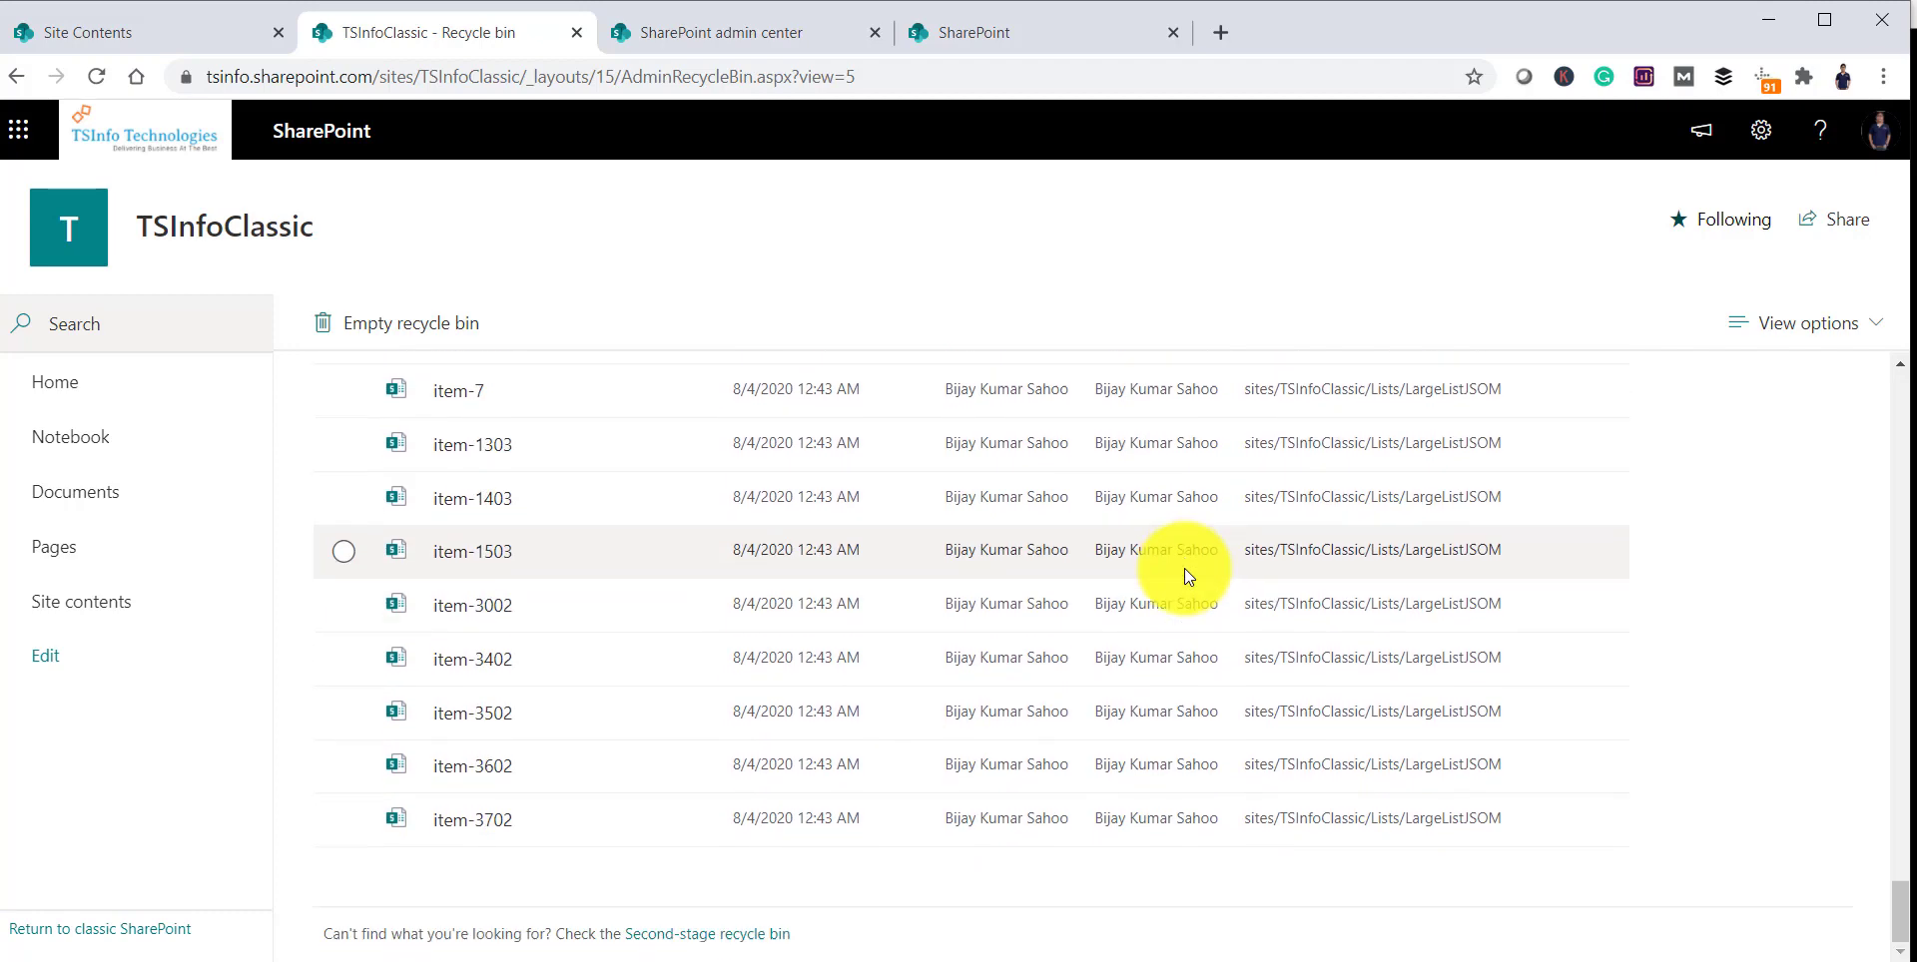
scroll(1184, 599, down, 5)
scroll(1184, 614, down, 3)
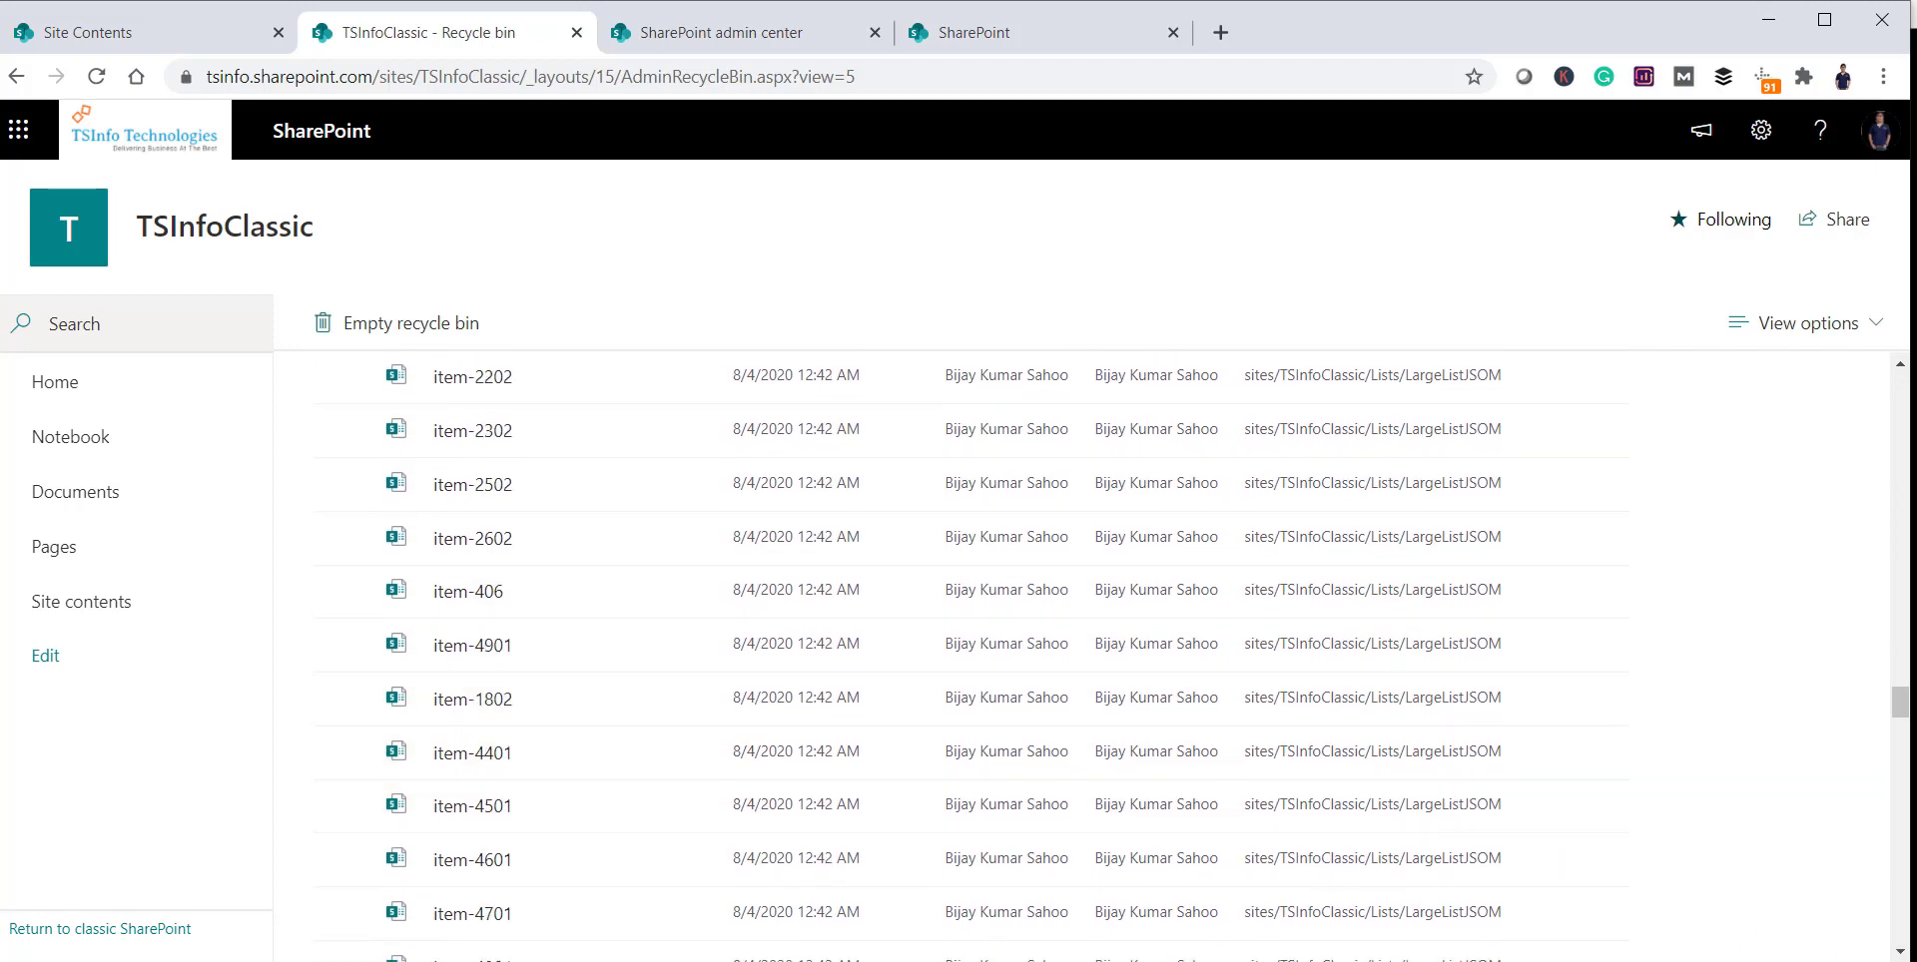
scroll(1398, 799, down, 10)
click(773, 934)
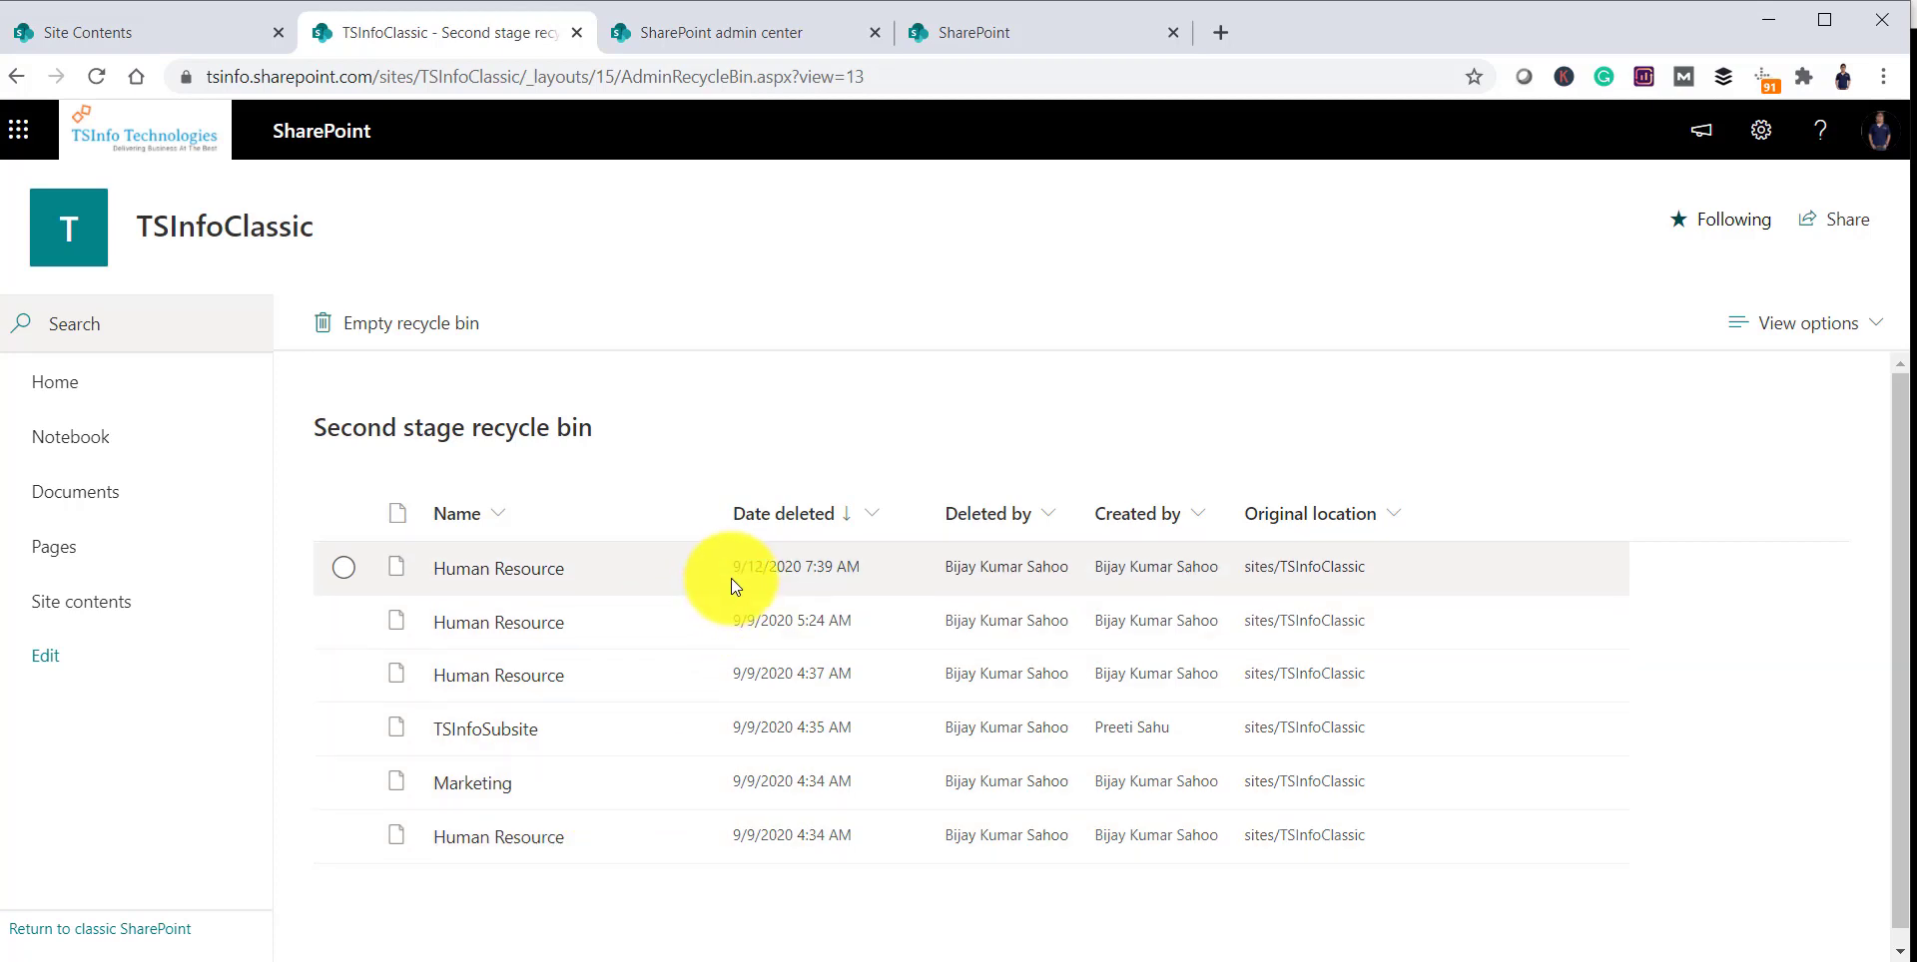
Step: Check the latest deleted Human Resource row, then switch to the admin center's Deleted sites tab
click(333, 569)
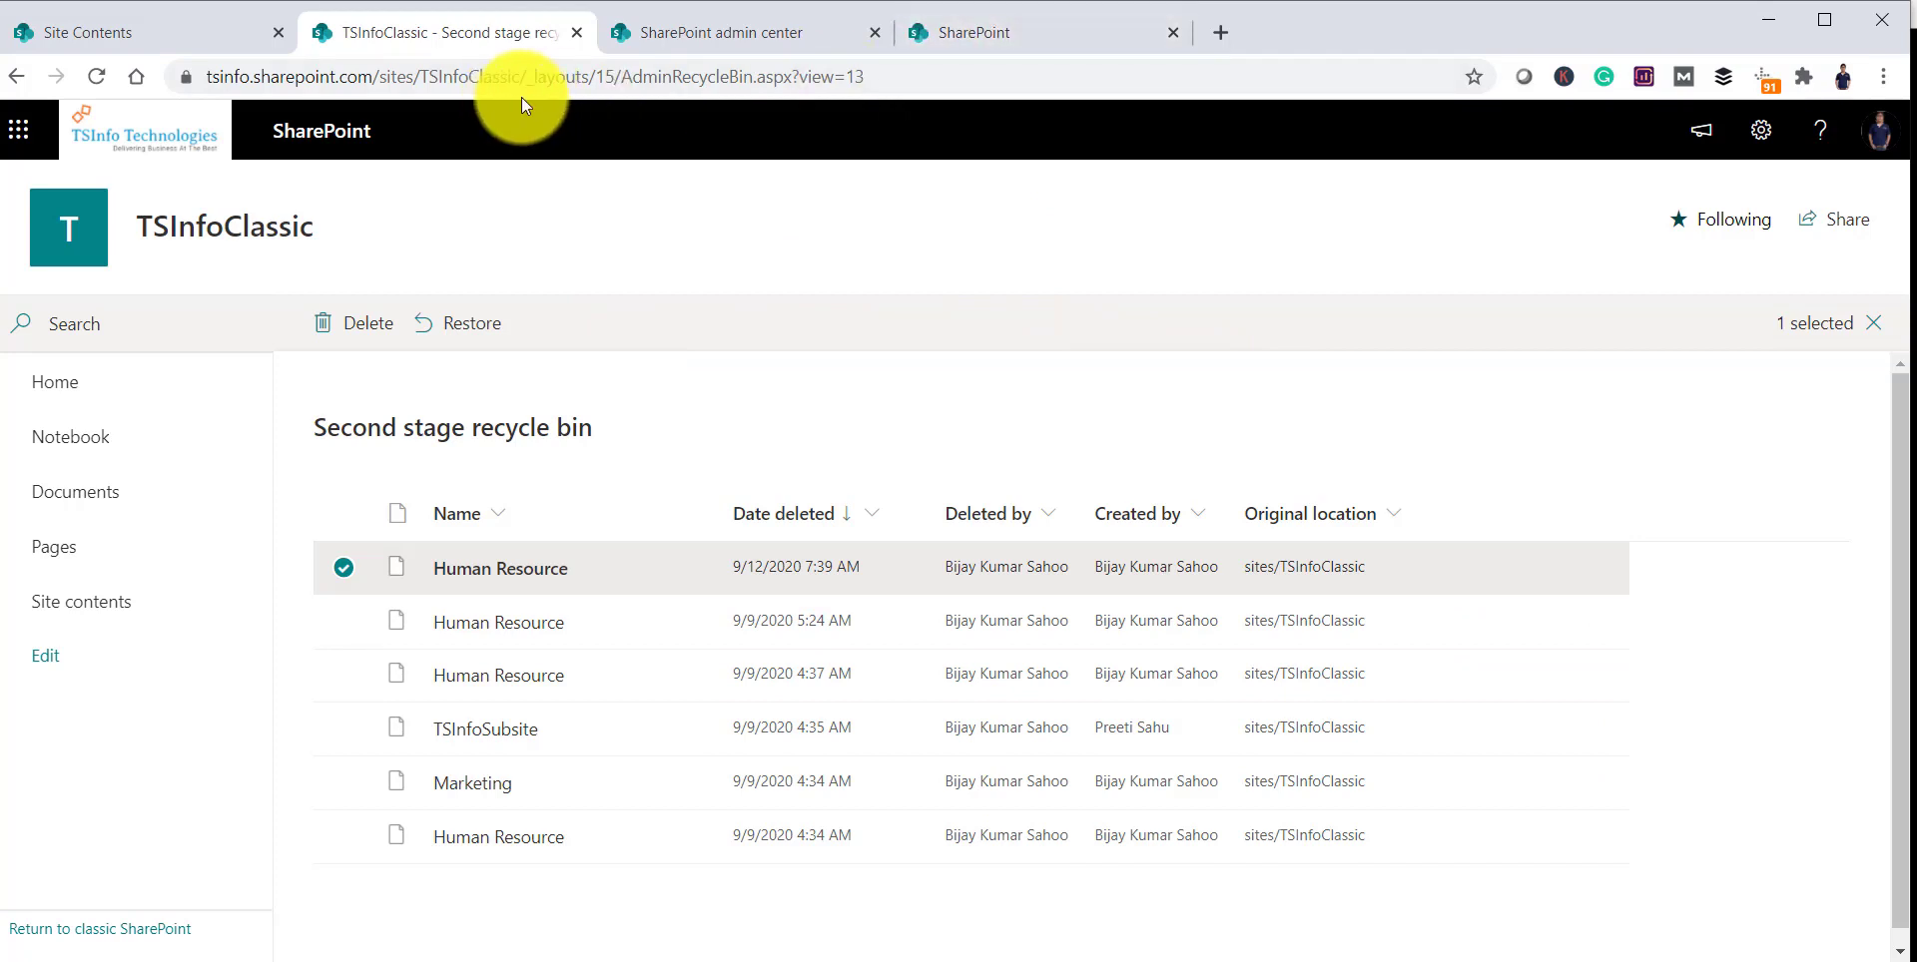
click(686, 30)
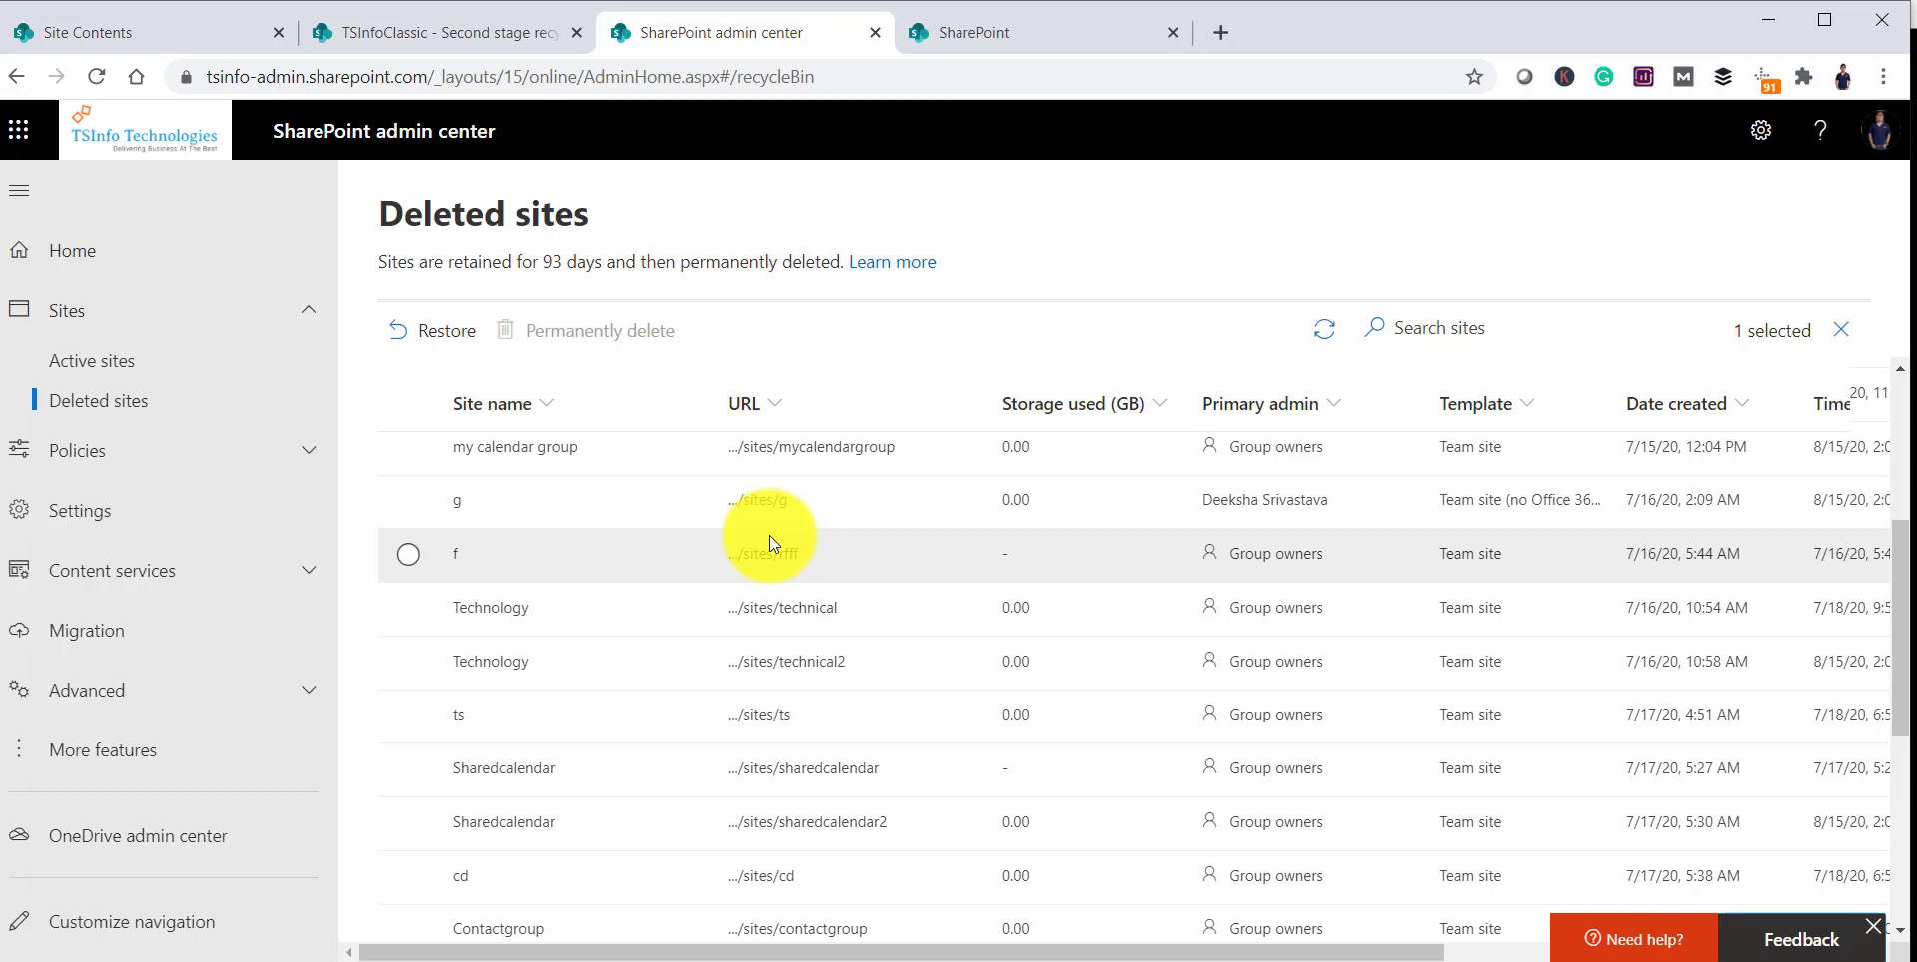
Step: In the Notepad notes, highlight parts of the Remove-SPODeletedSite -Identity command
key(alt+Tab)
drag(621, 577, 796, 573)
drag(893, 571, 976, 571)
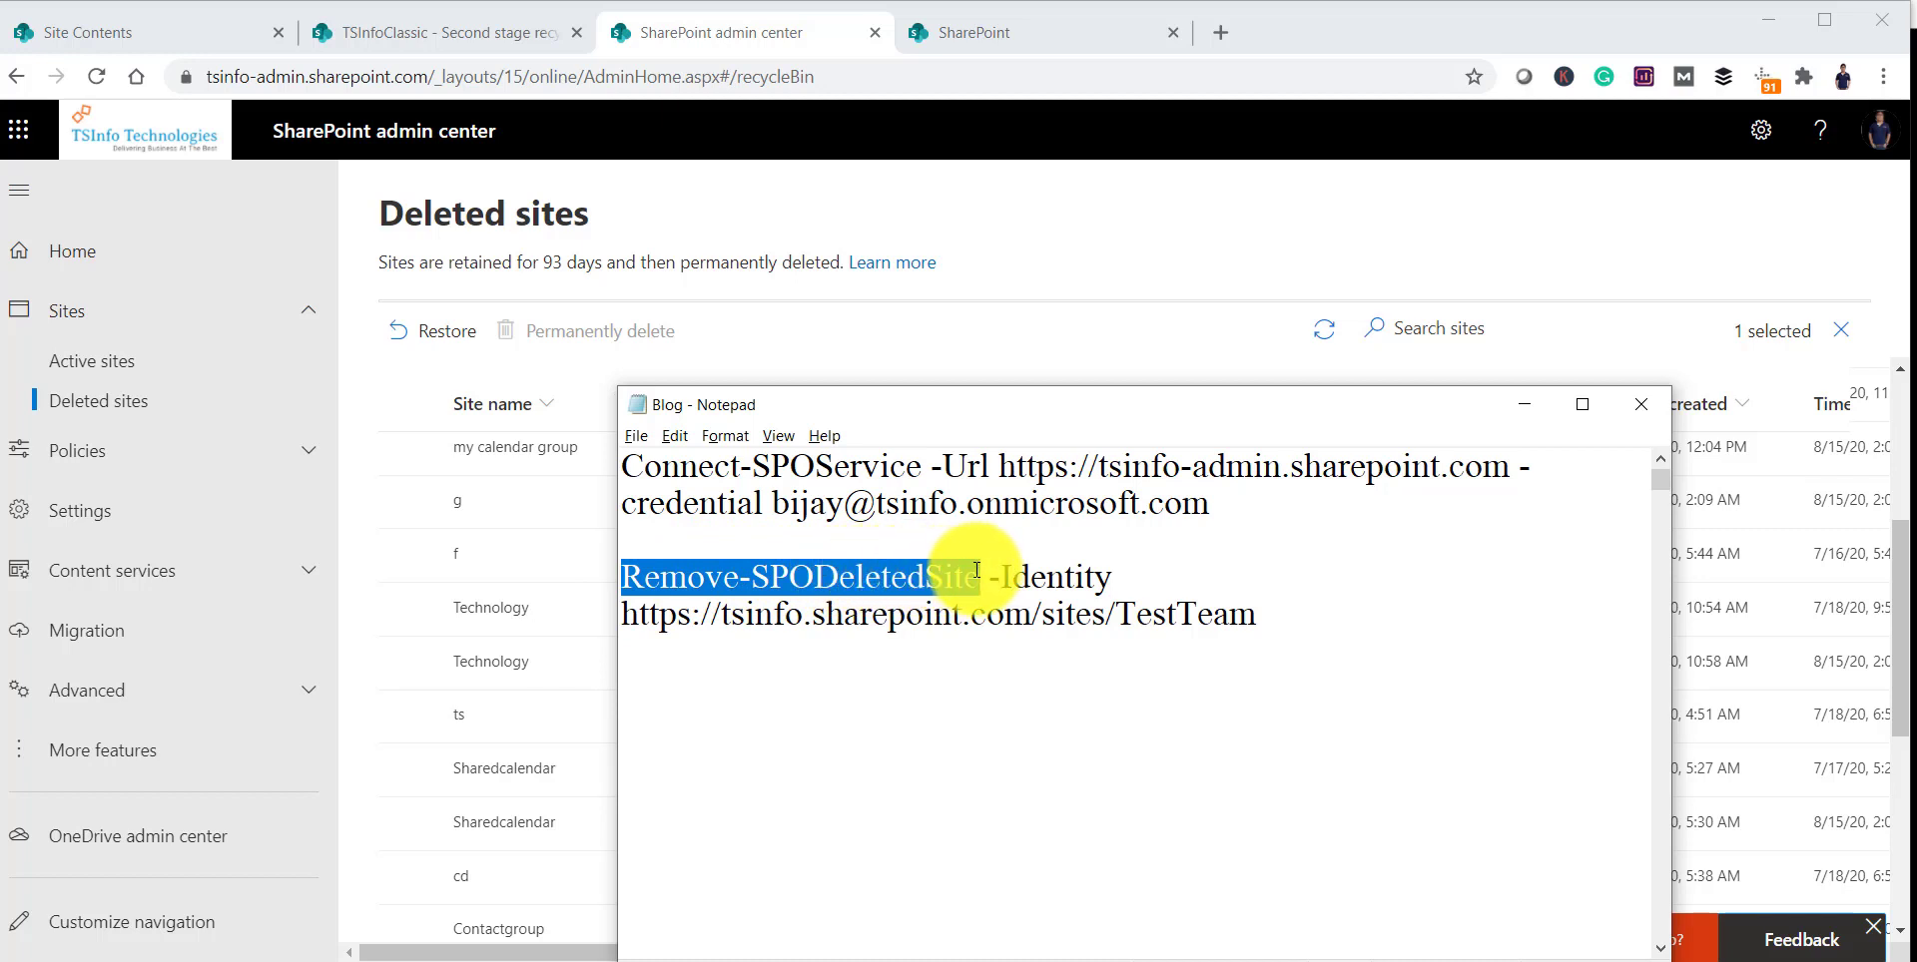
drag(990, 574, 1128, 568)
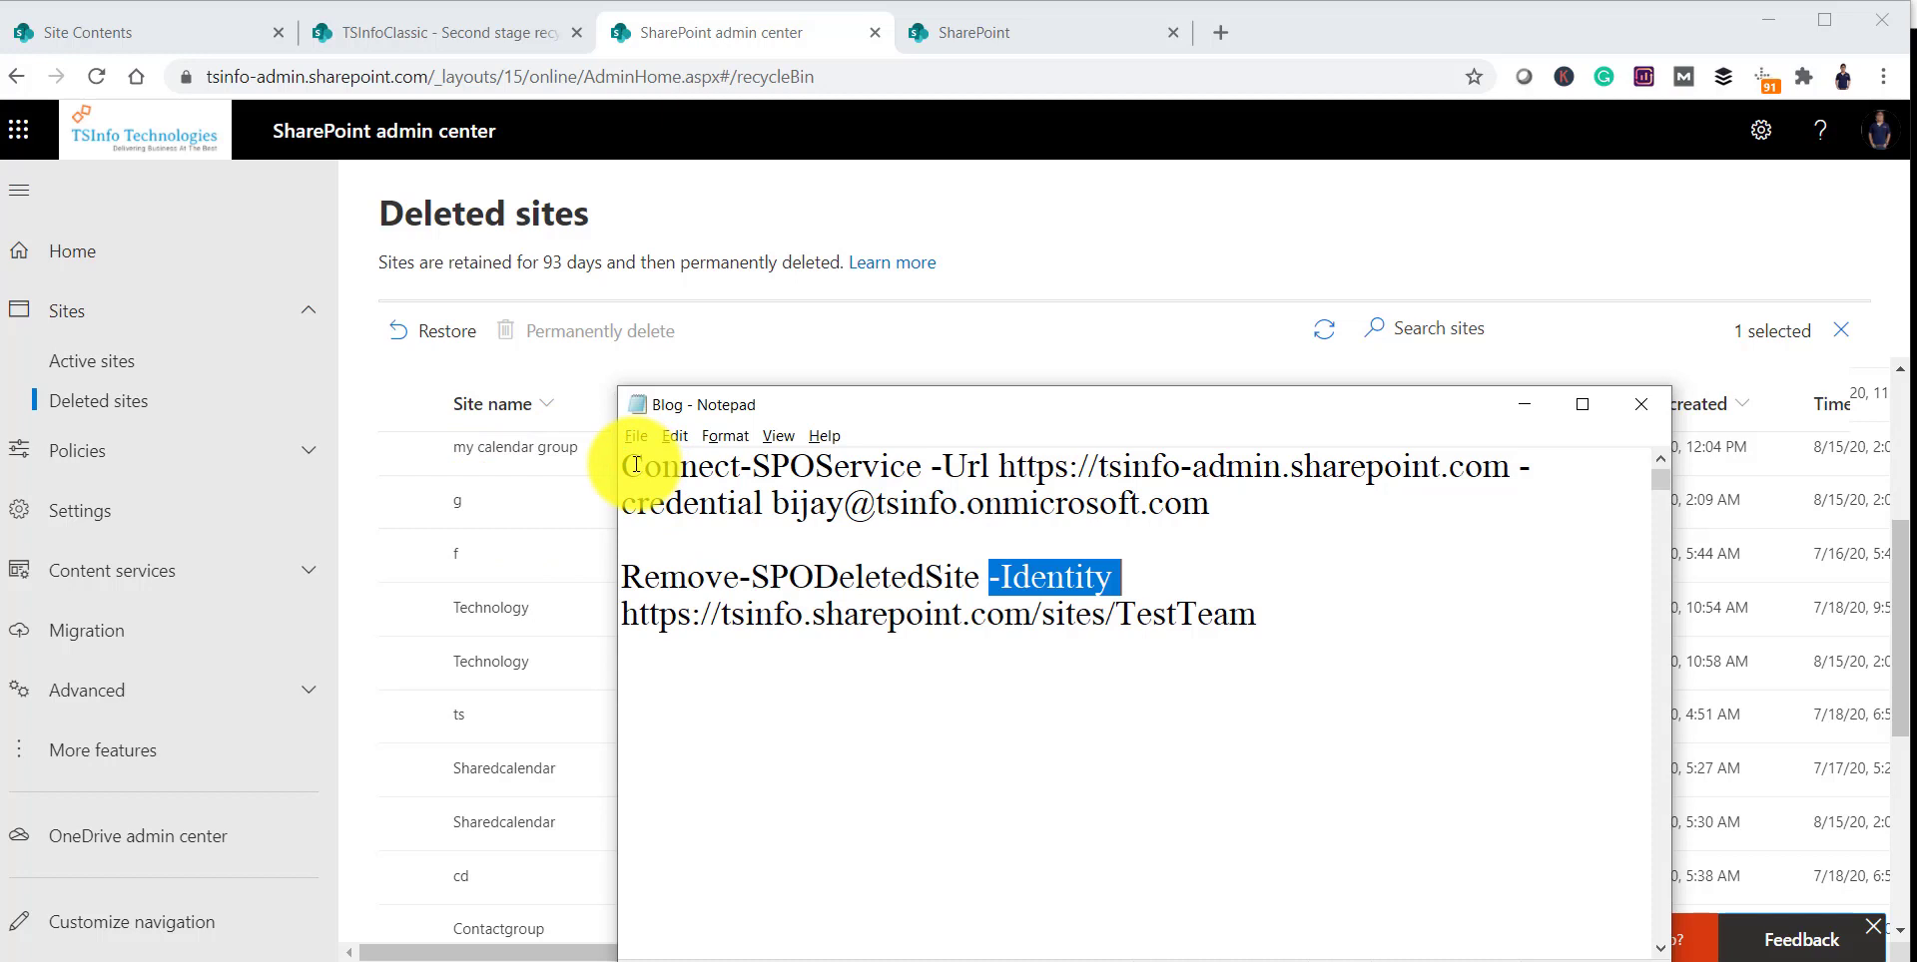
Step: Select the entire Connect-SPOService command for the tsinfo admin URL to copy
drag(623, 467, 919, 465)
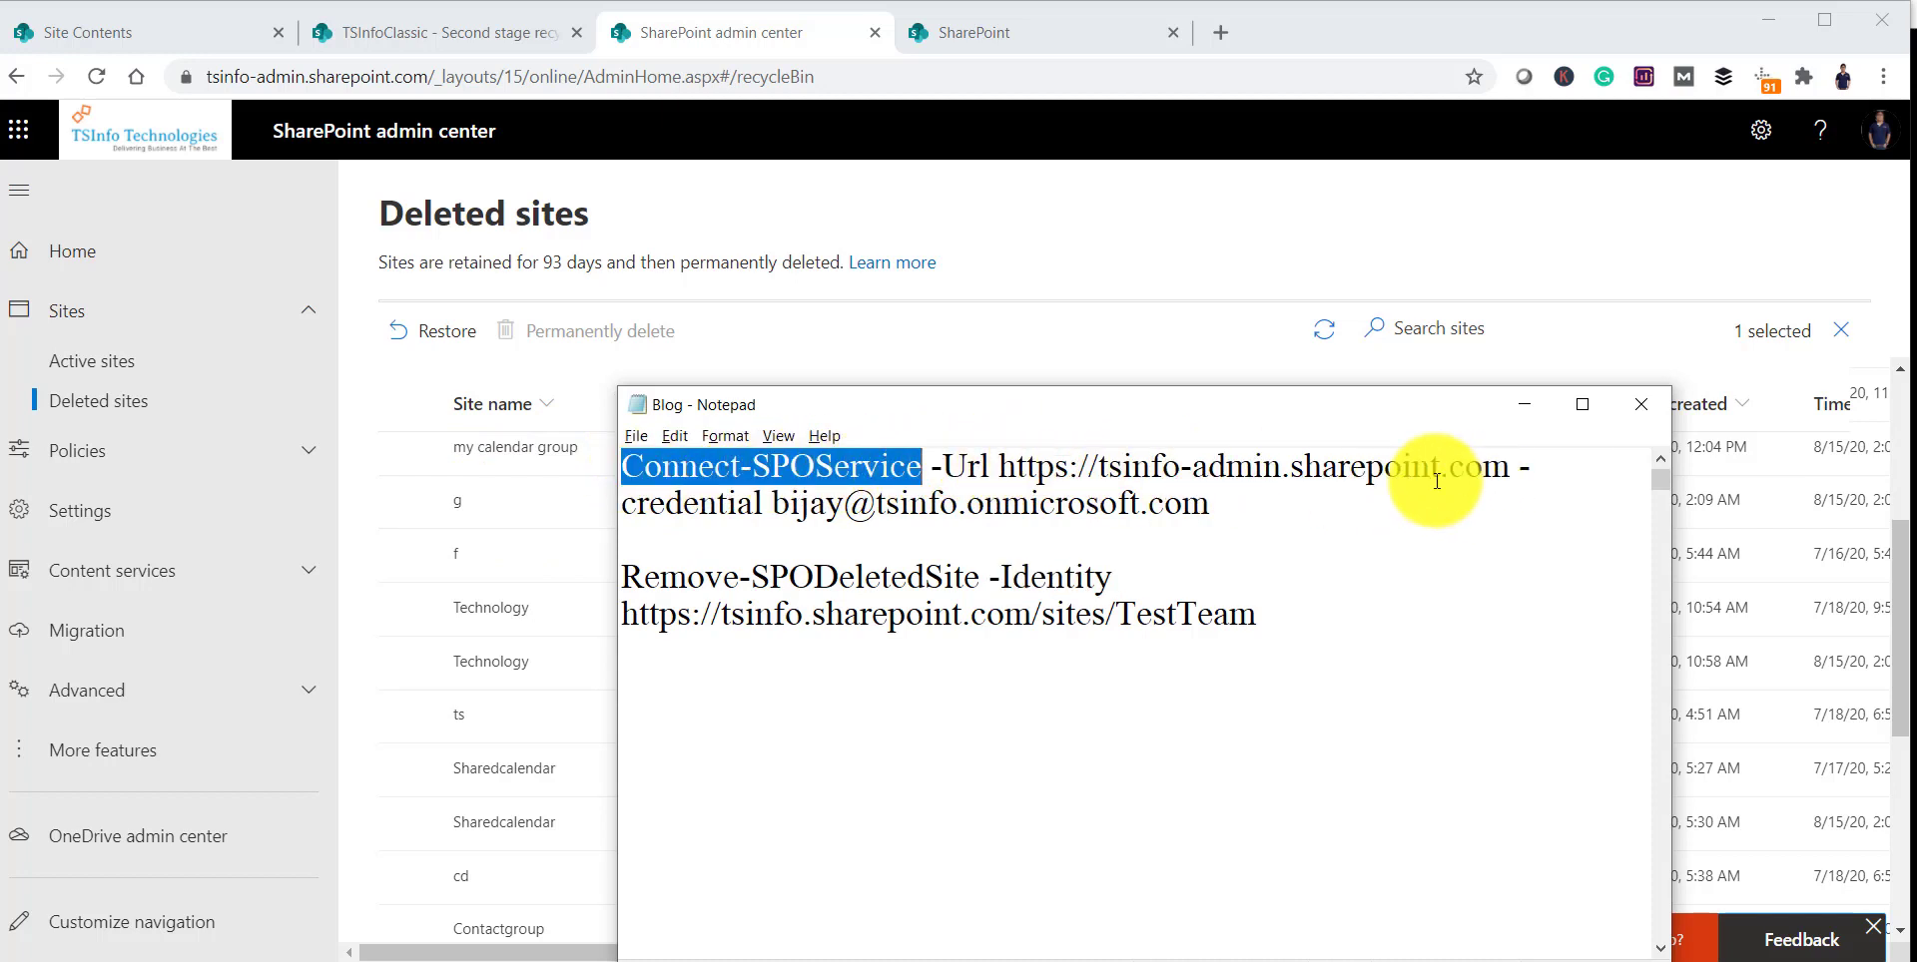
drag(1123, 466, 1262, 466)
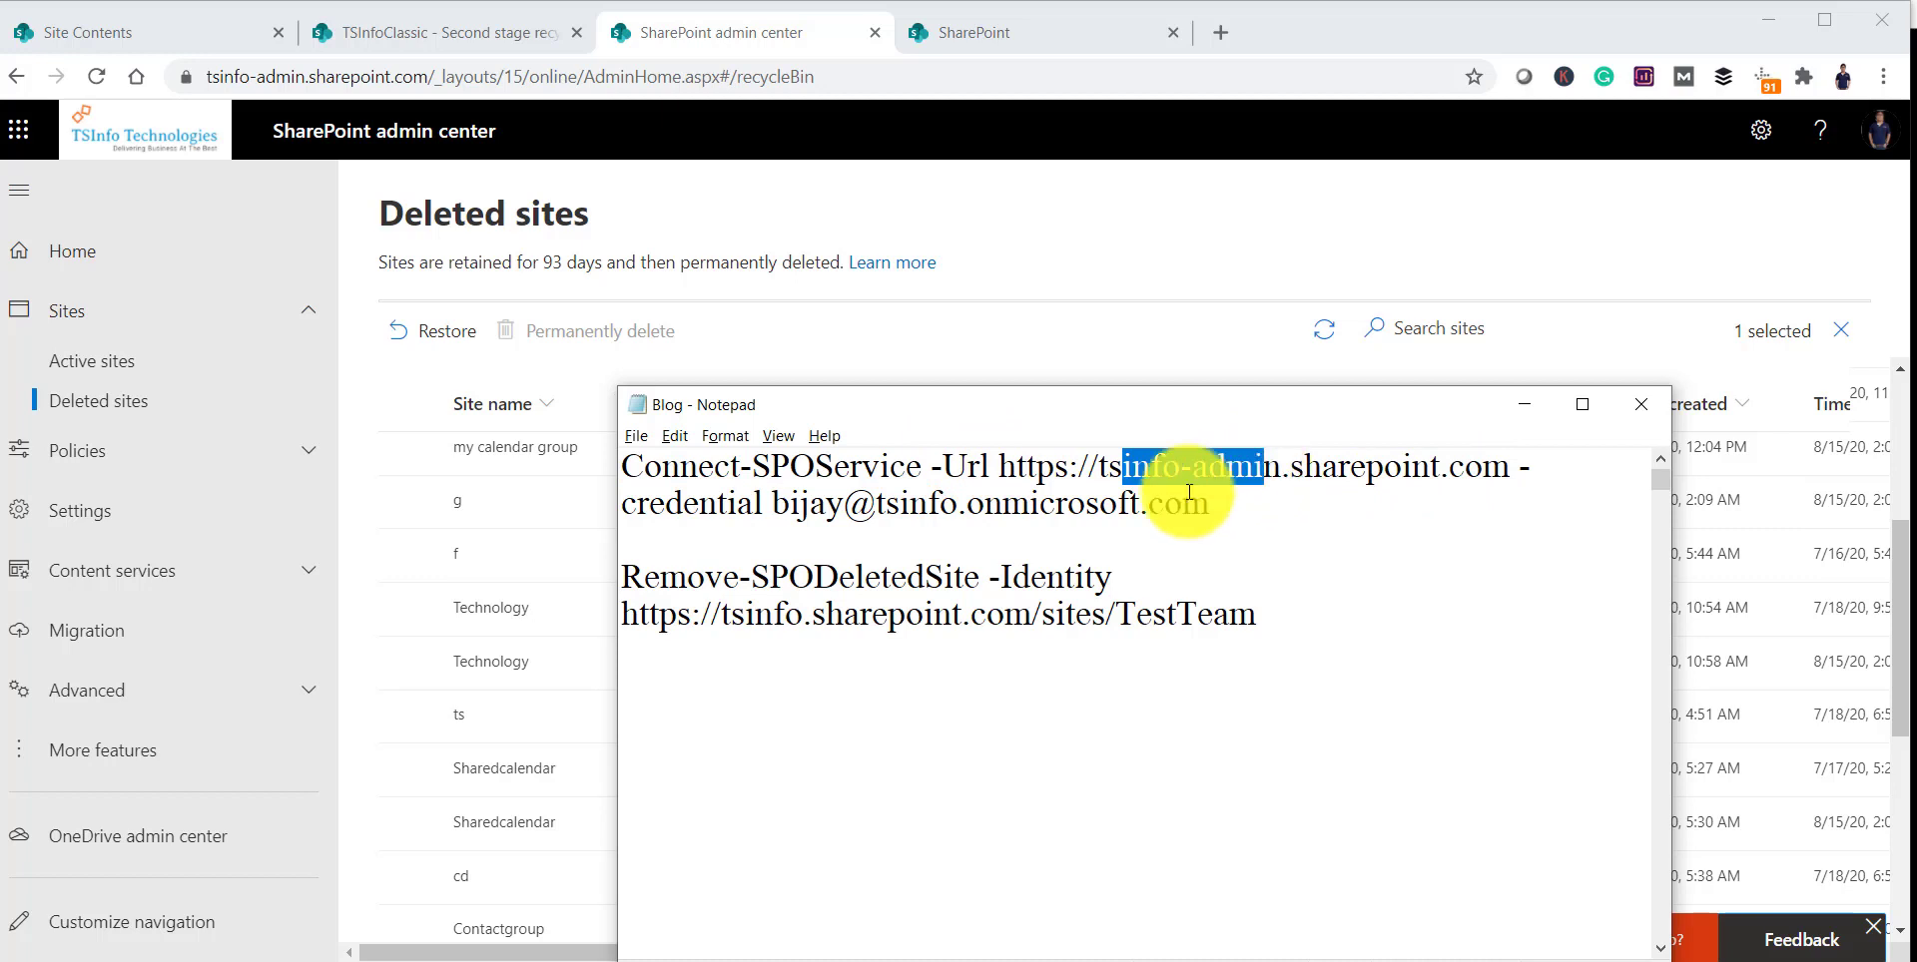
click(797, 502)
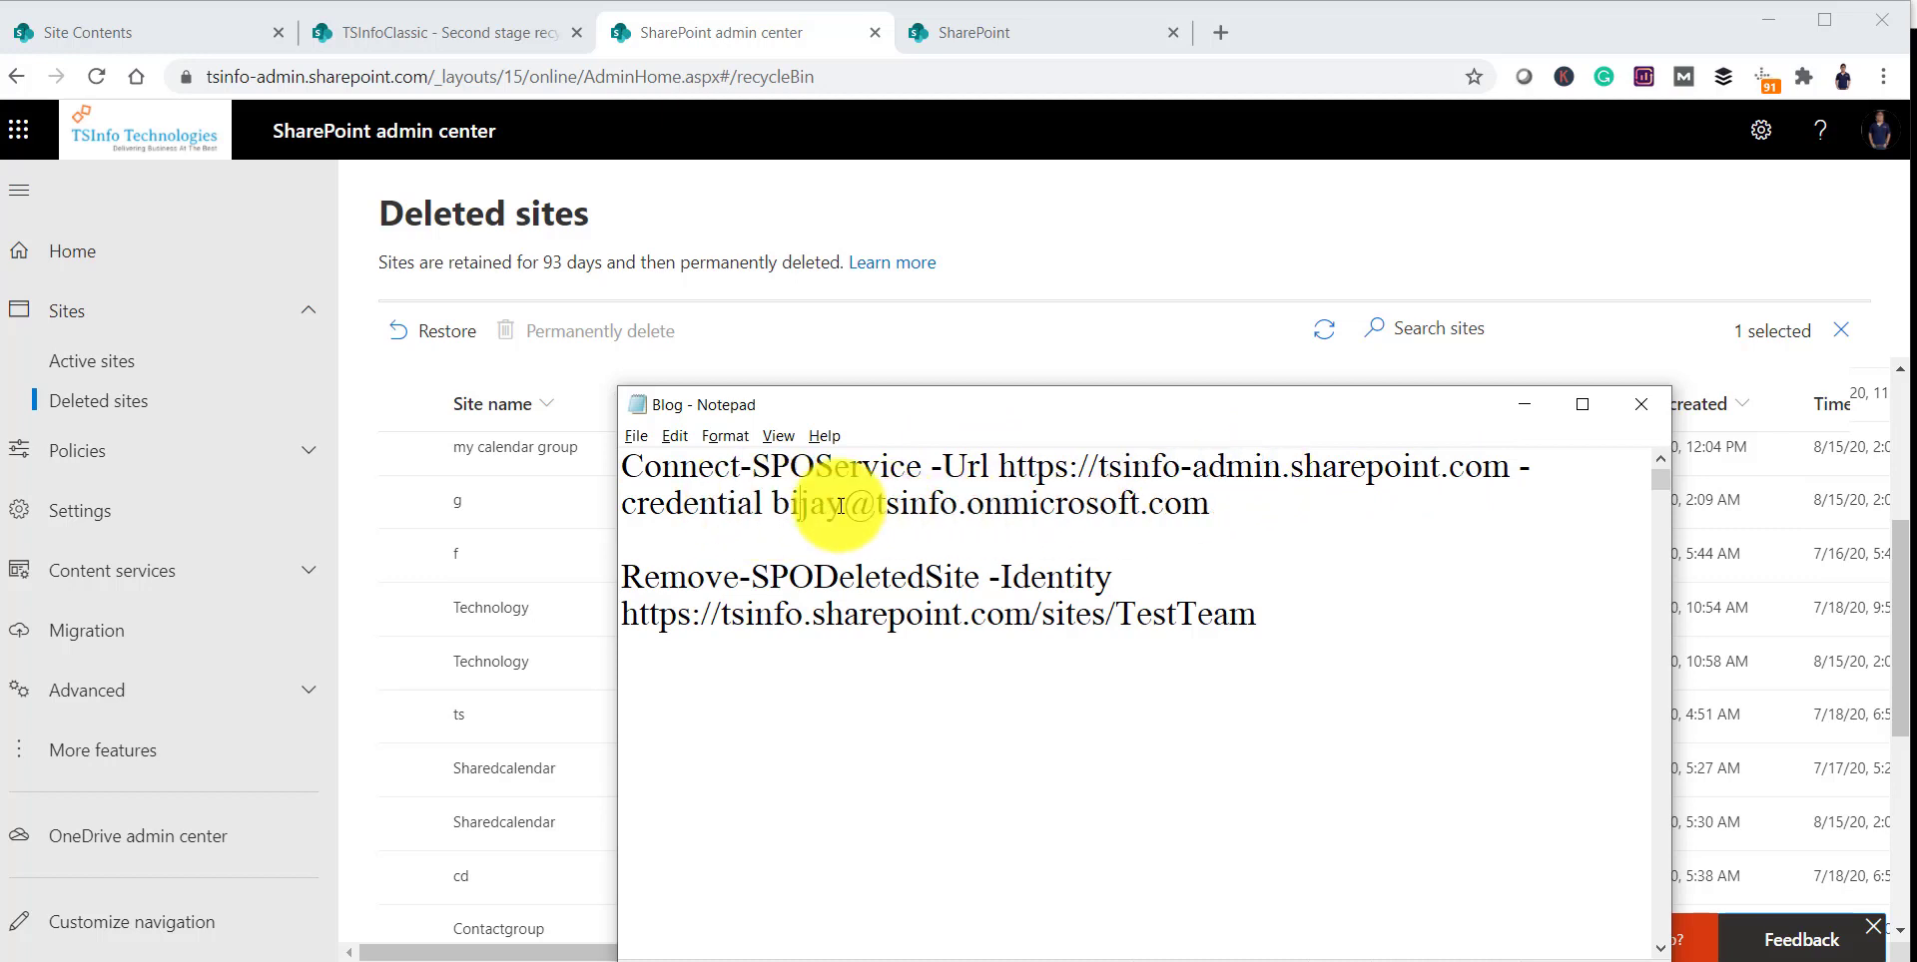
drag(627, 466, 1210, 489)
key(ctrl+c)
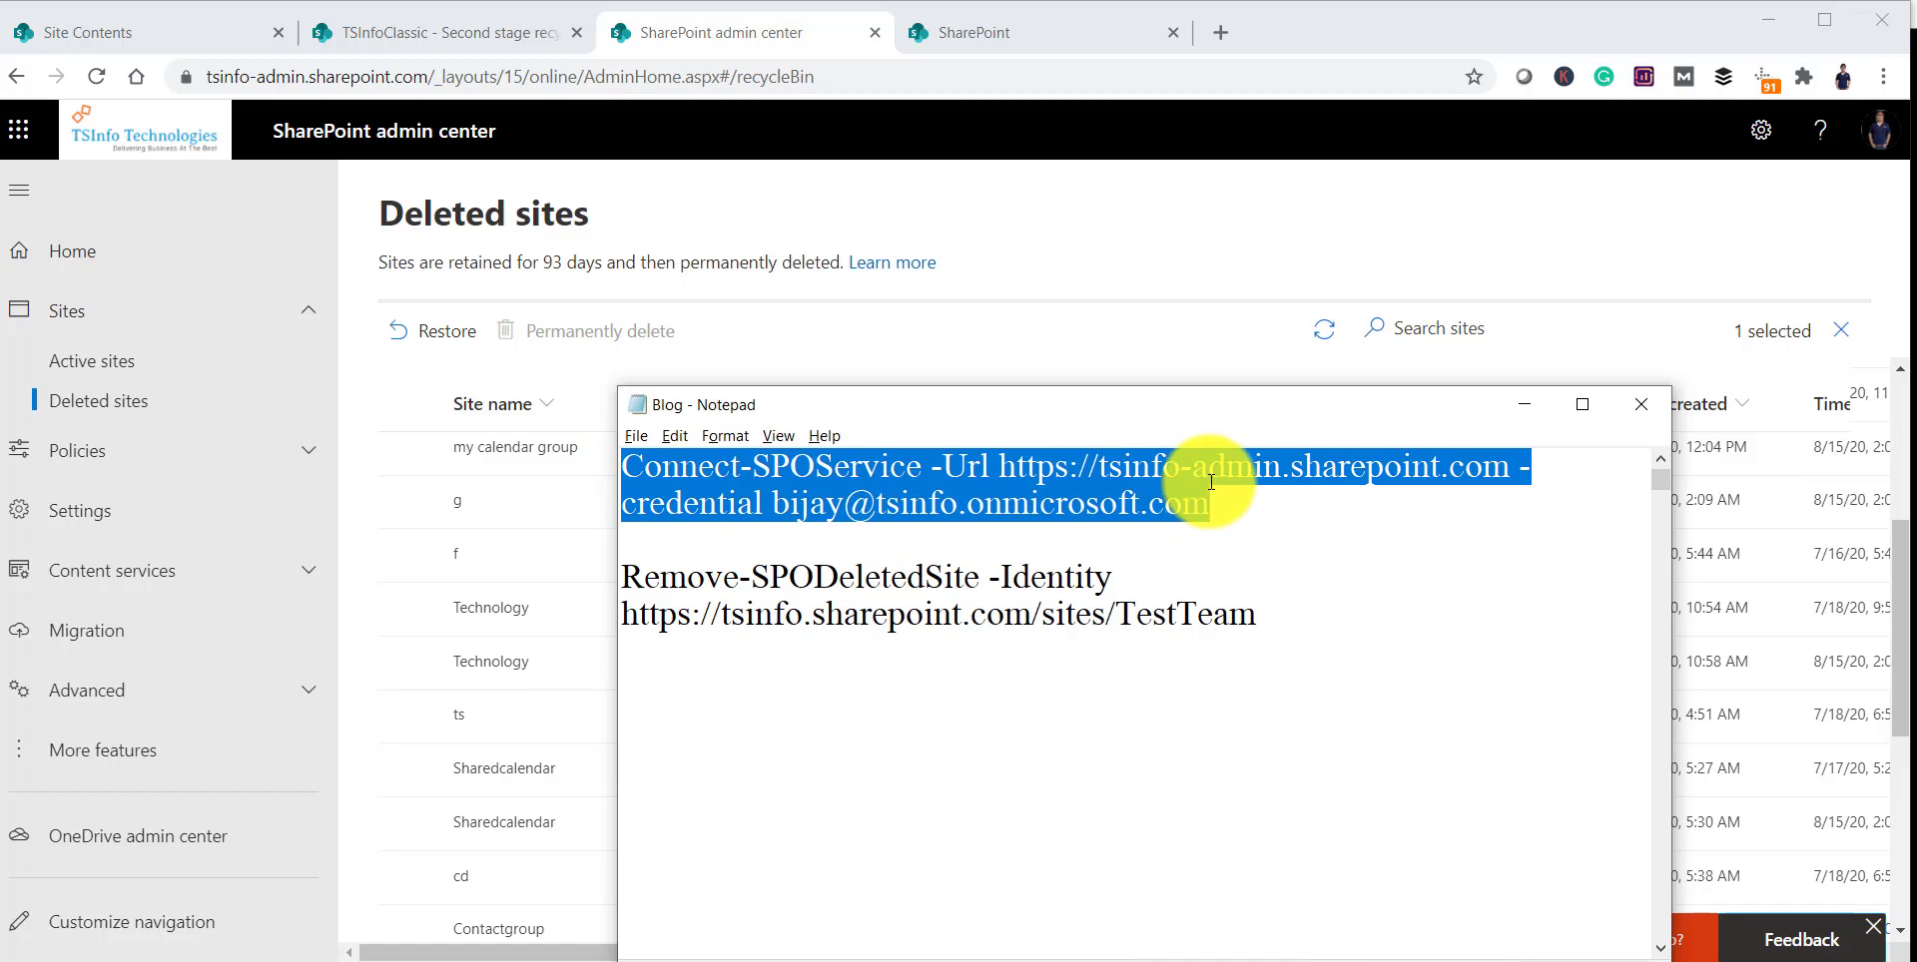
Step: Search Start for 'share' and run SharePoint Online Management Shell as Administrator
click(20, 954)
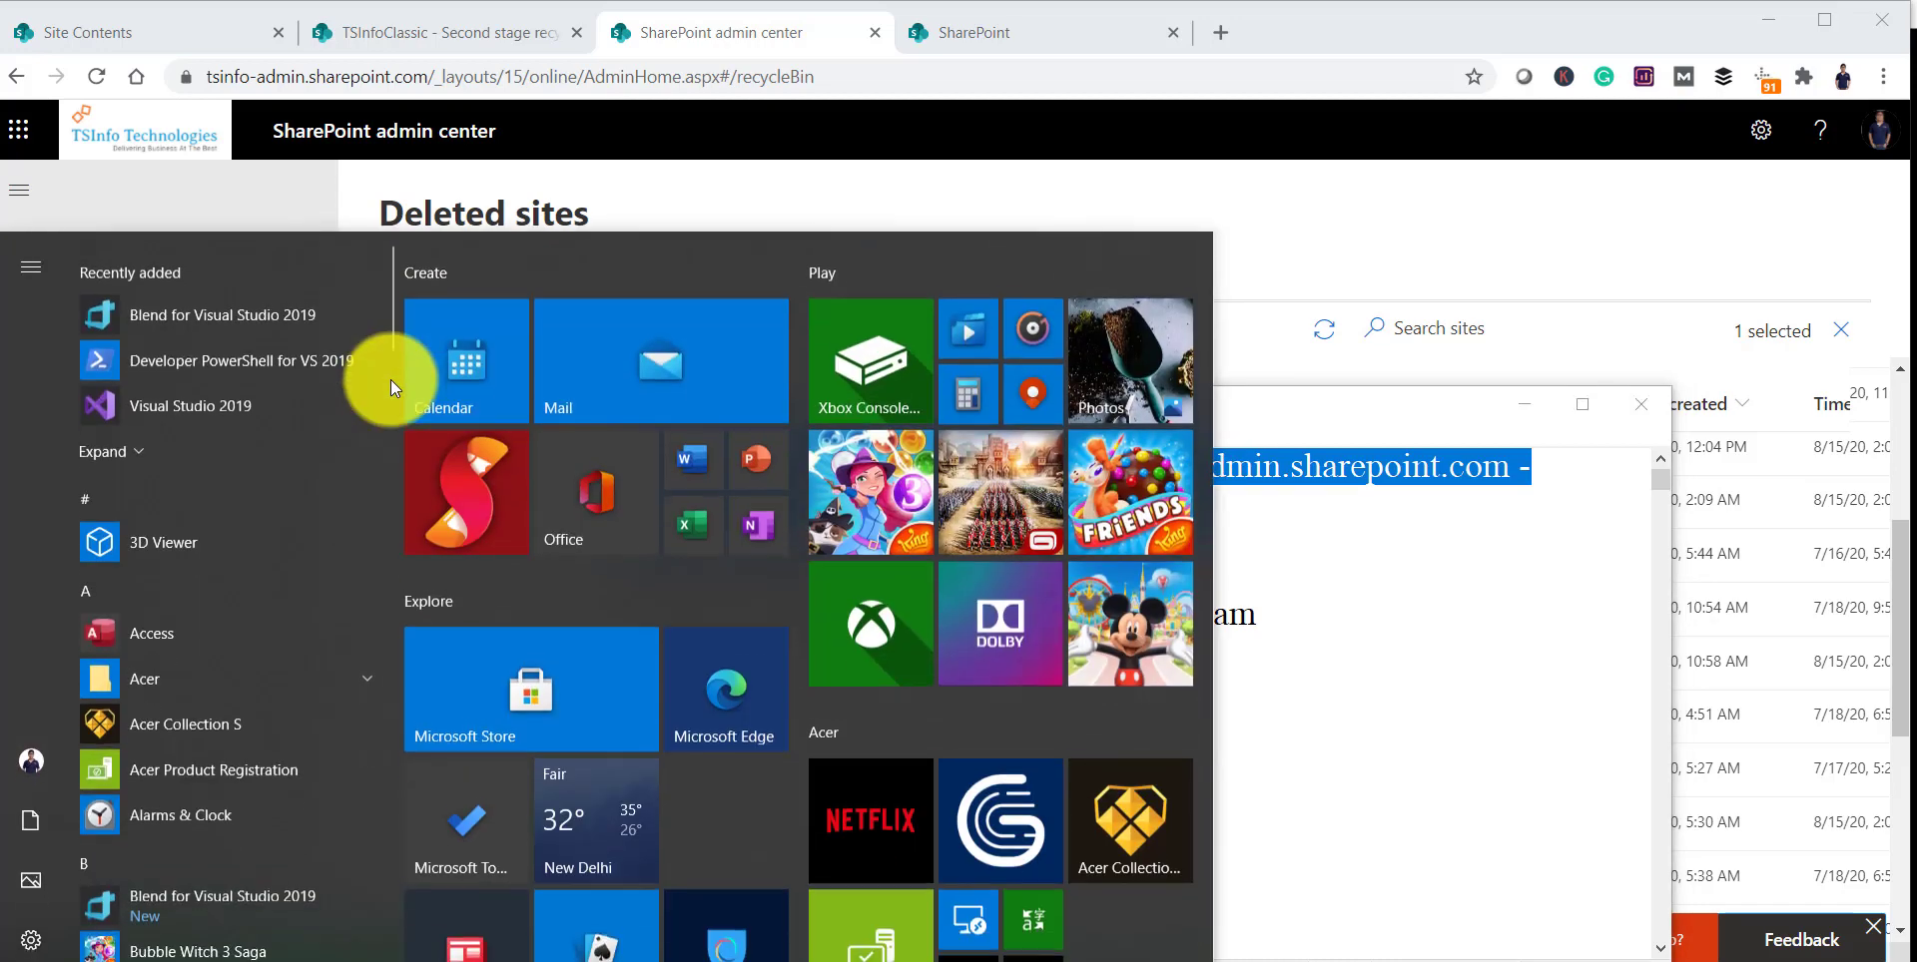
text(share)
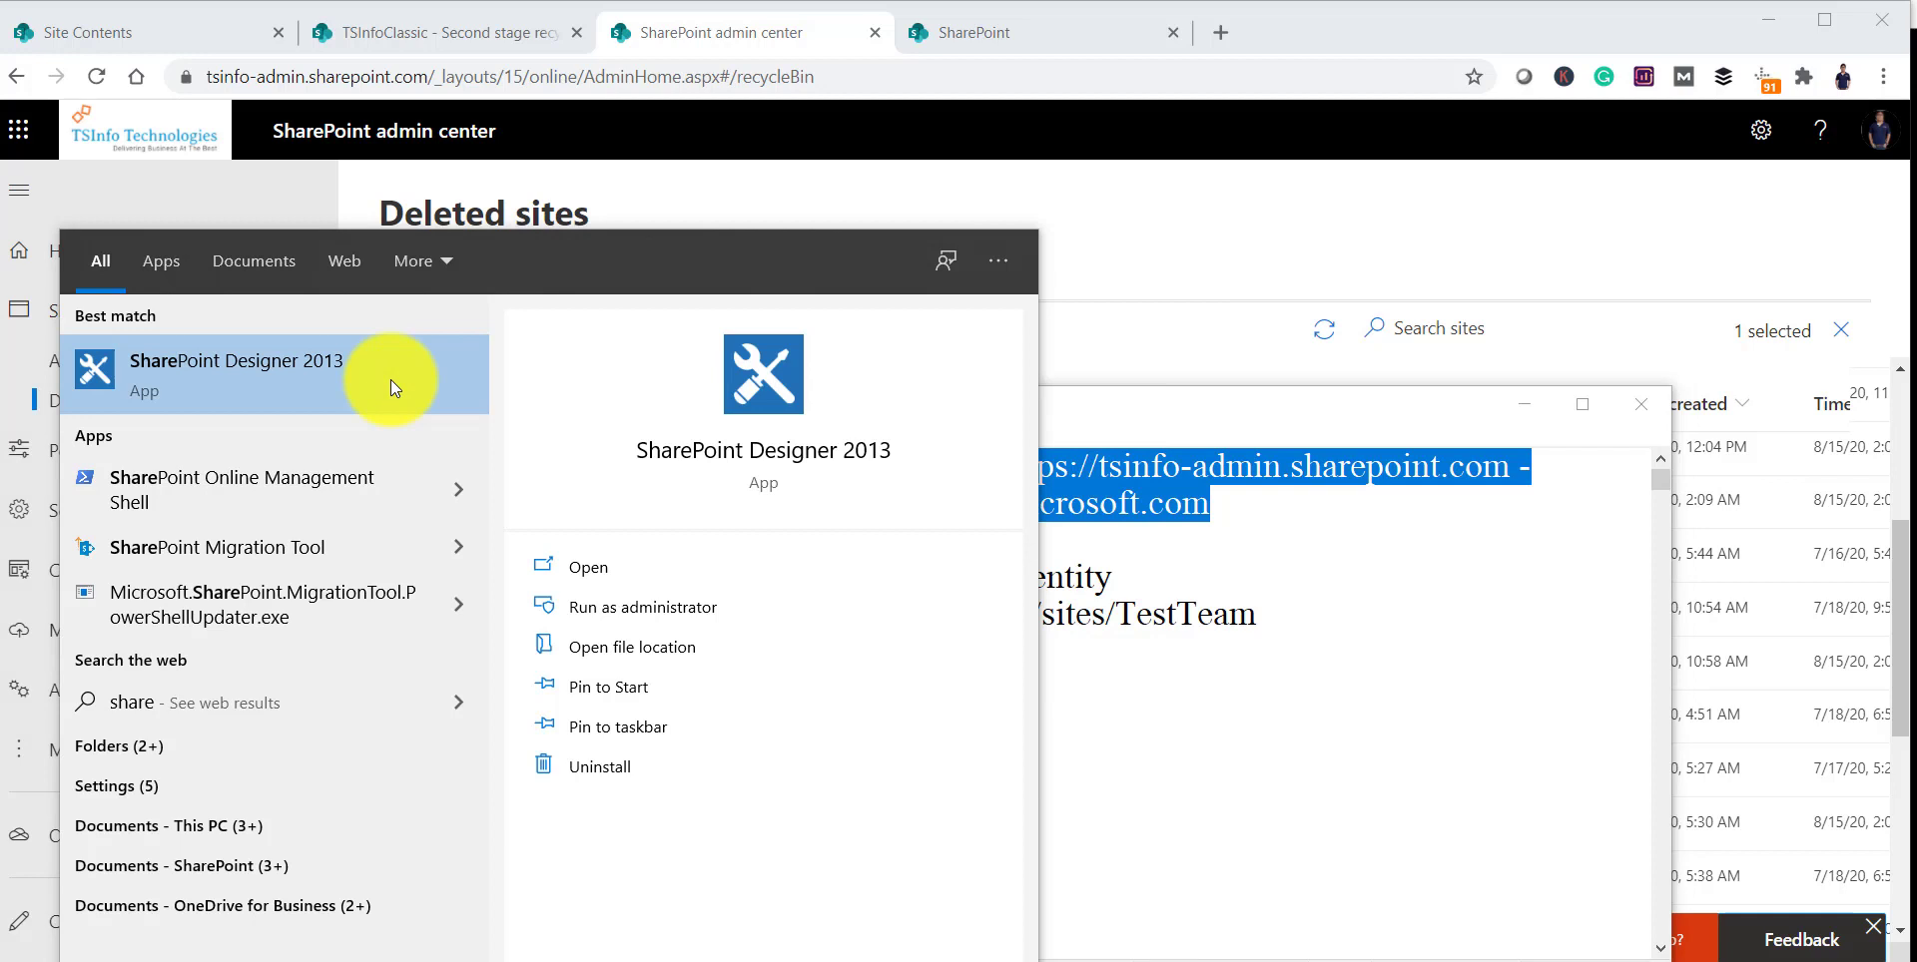
click(458, 485)
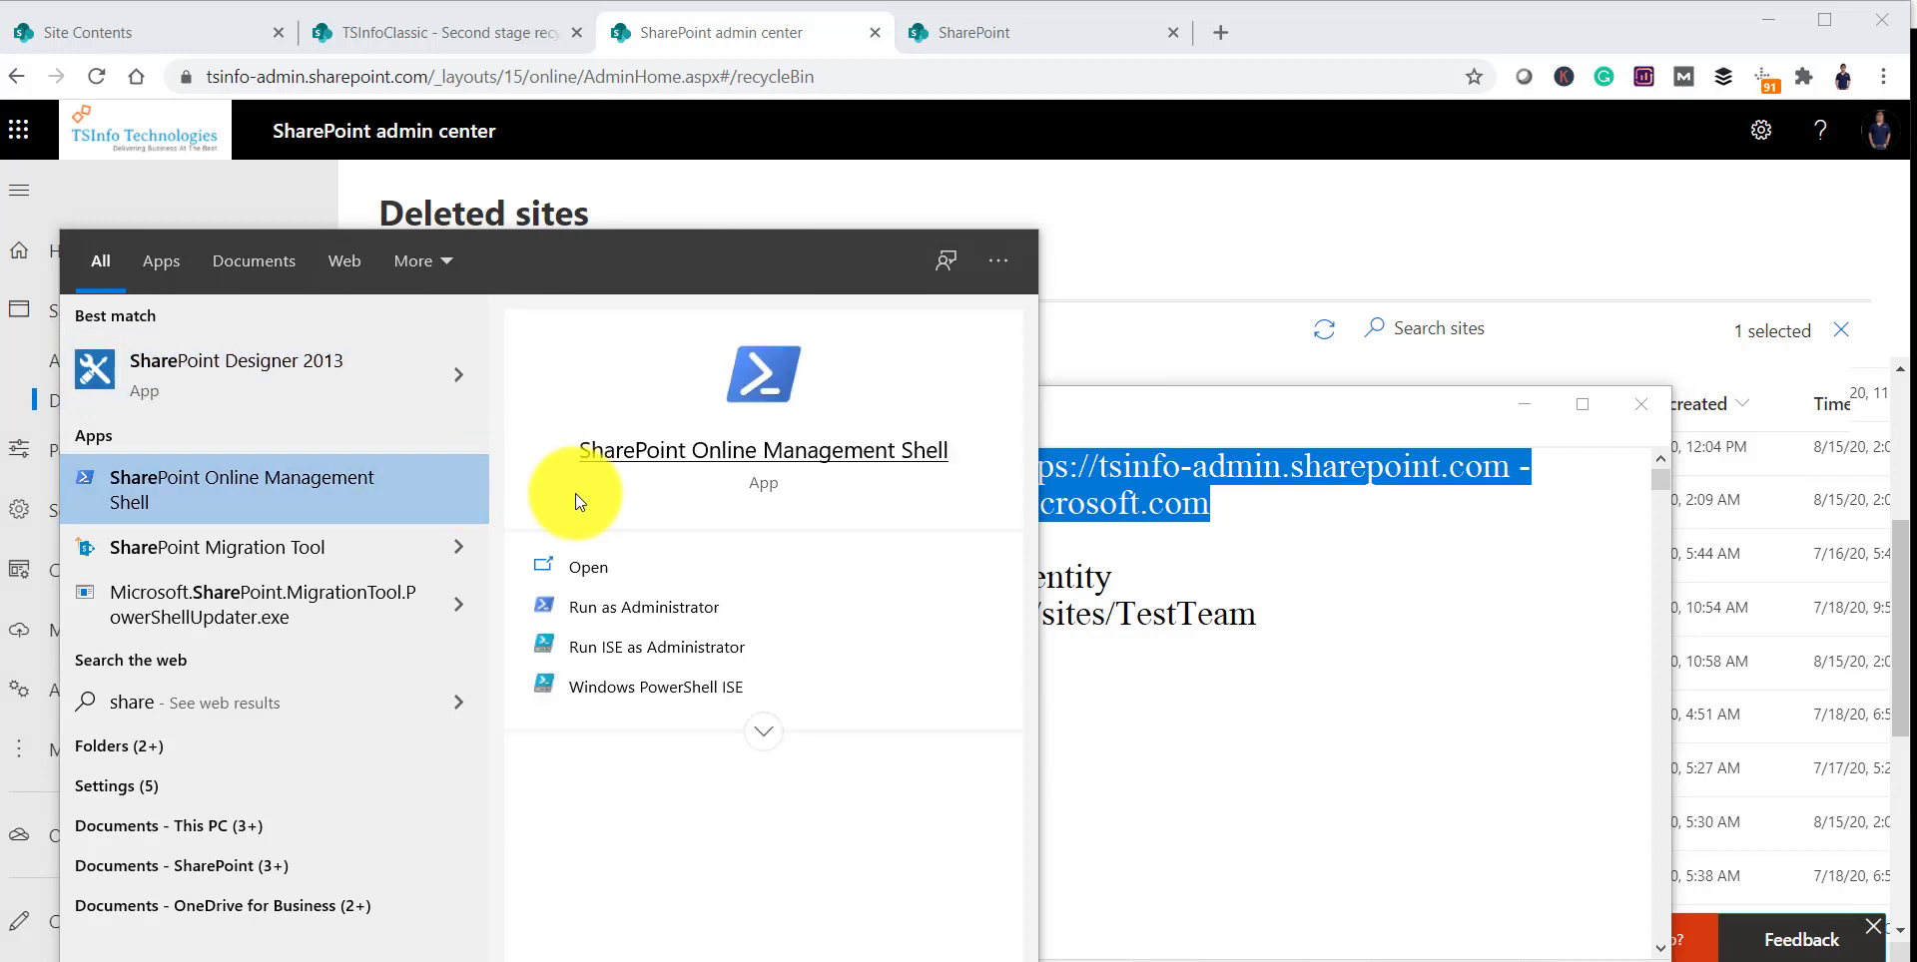
click(641, 609)
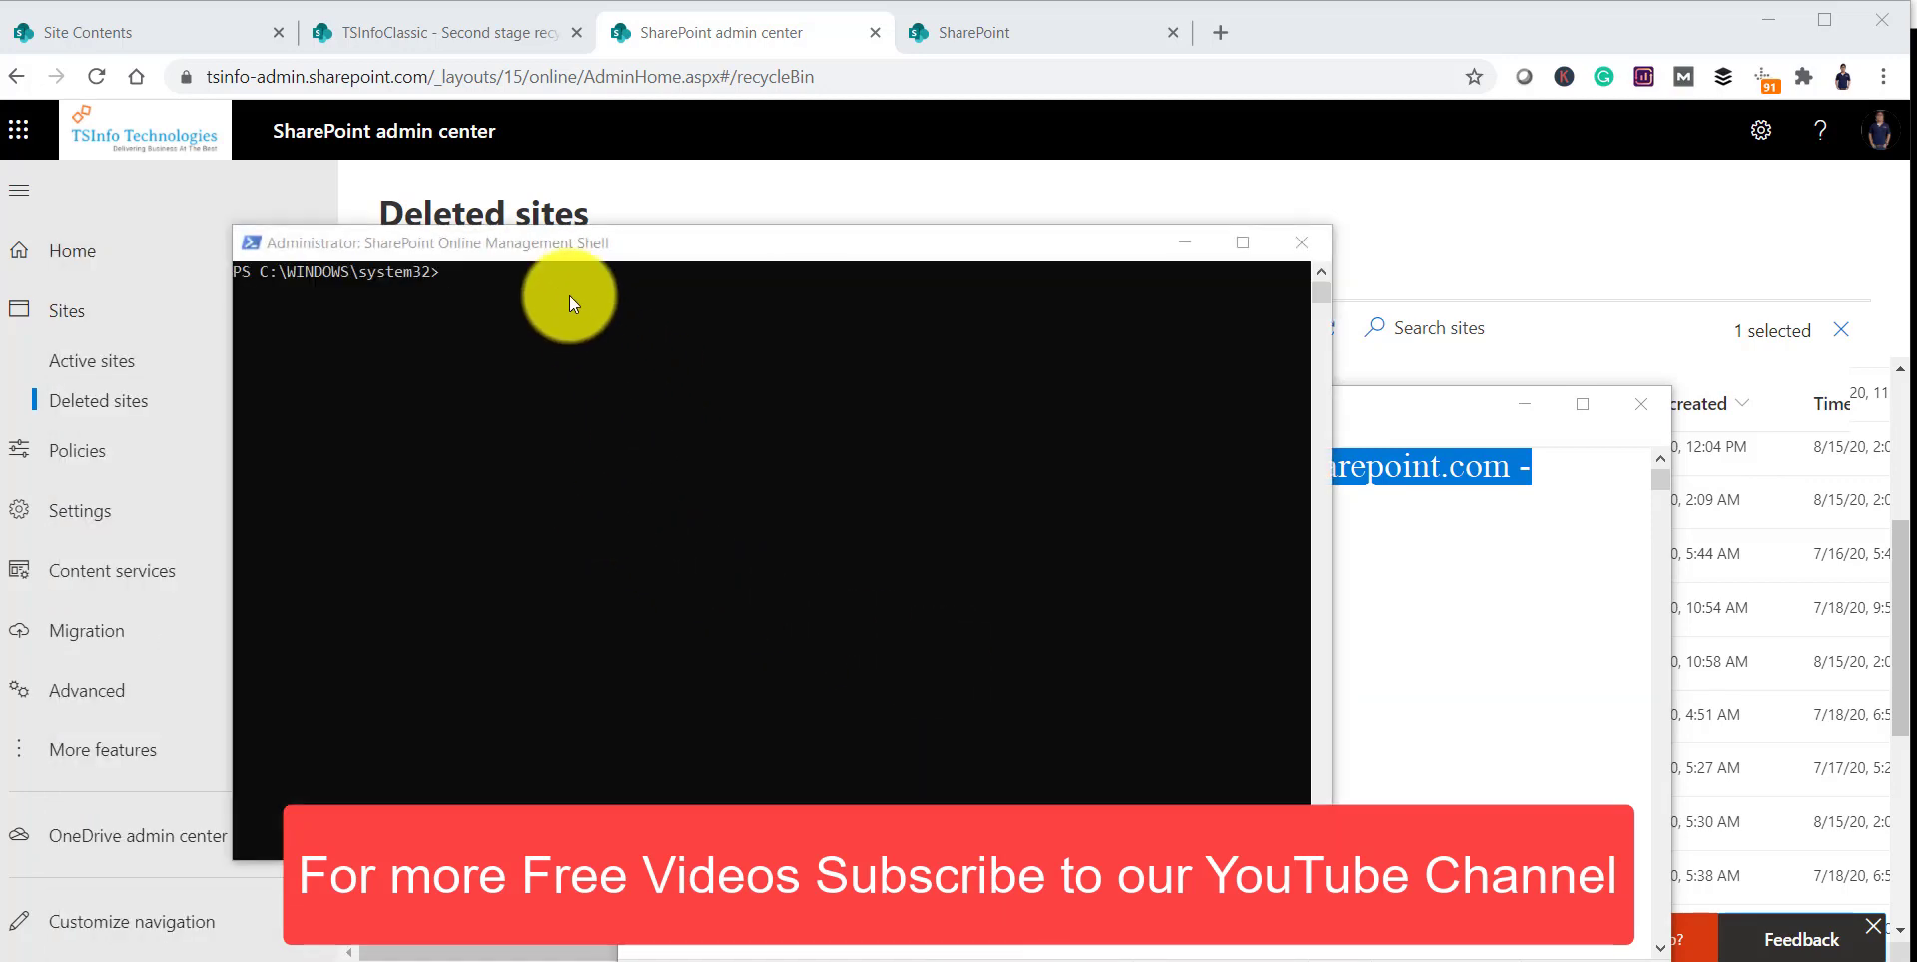
Step: Paste and run Connect-SPOService, then sign in with the admin account's password
right_click(569, 295)
key(Return)
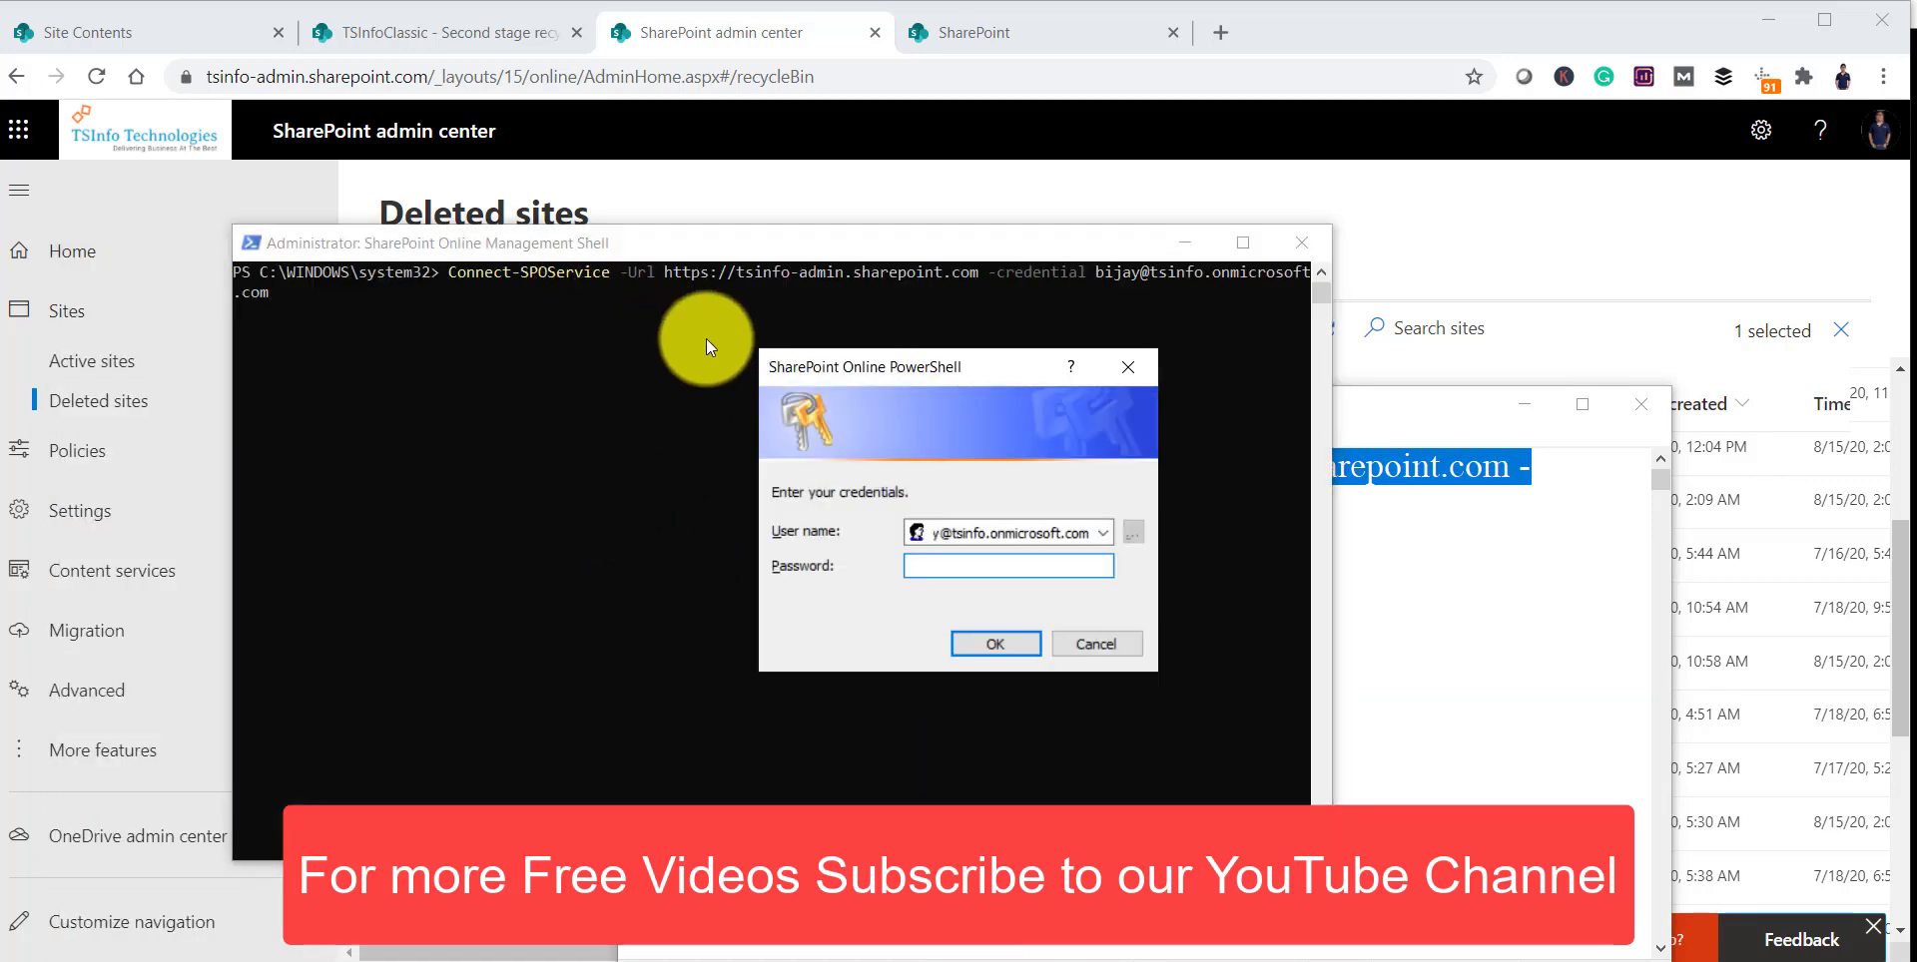
text(*******)
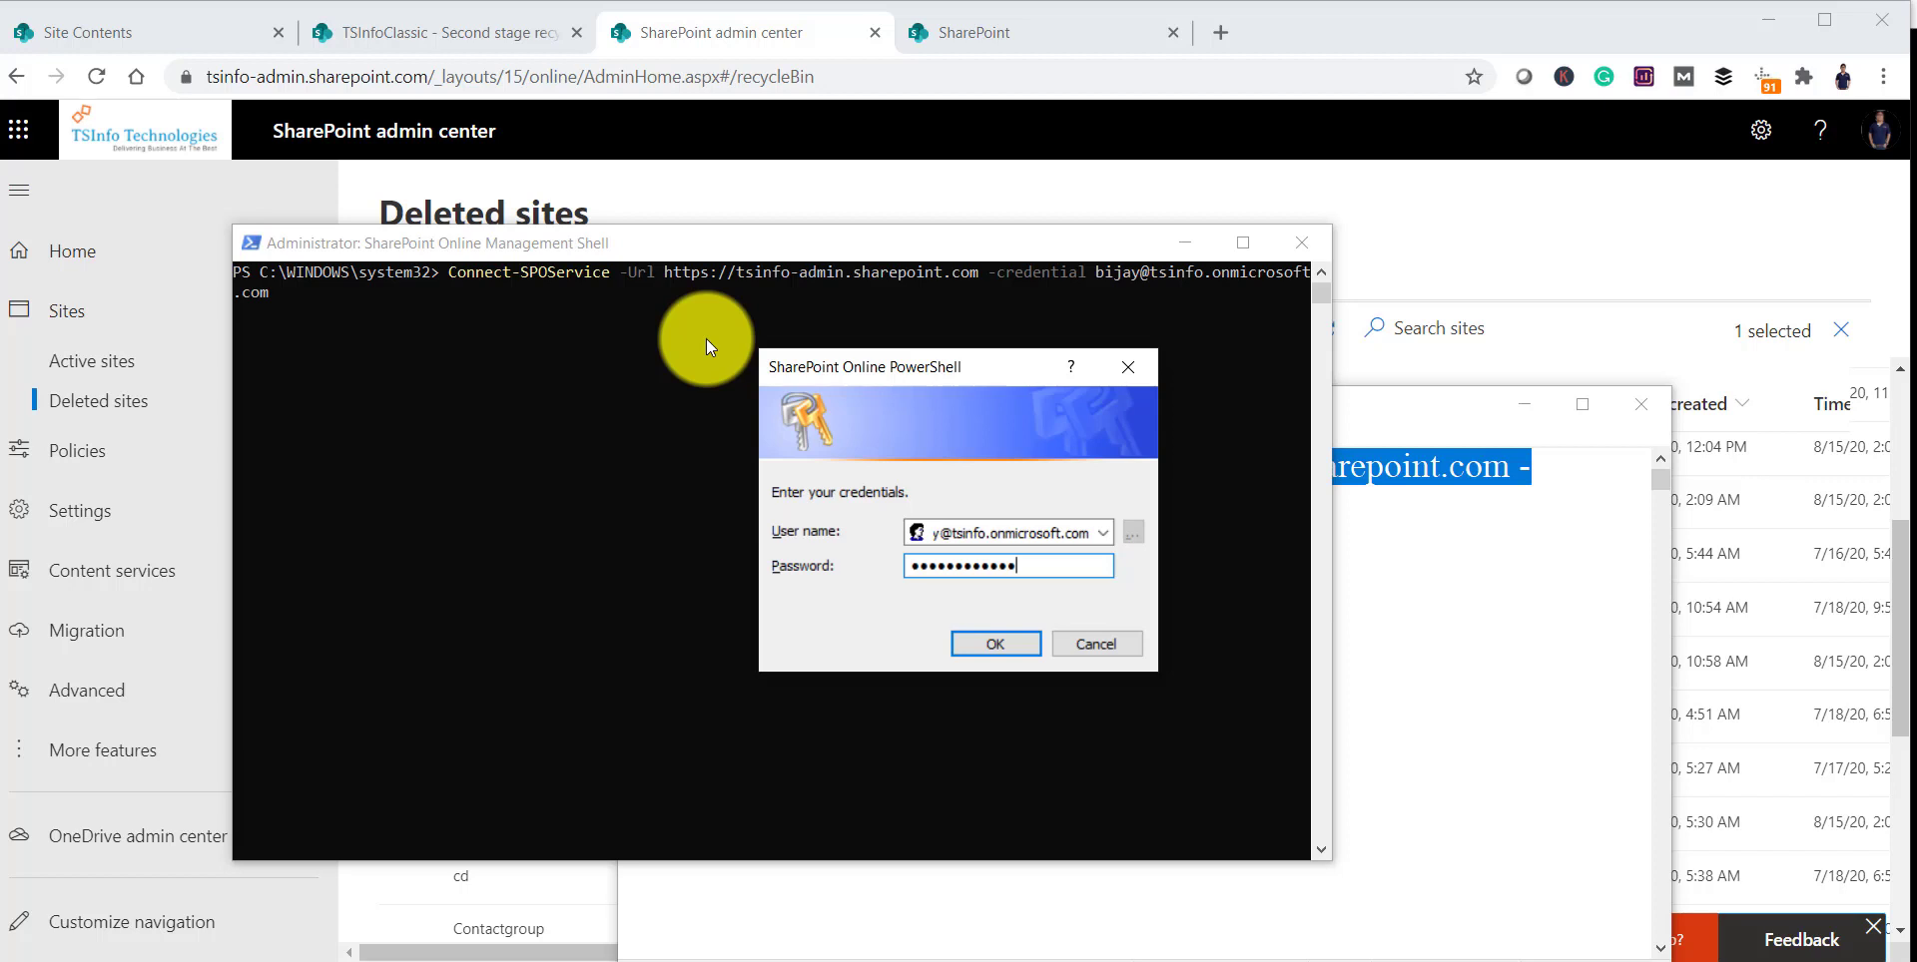
click(981, 643)
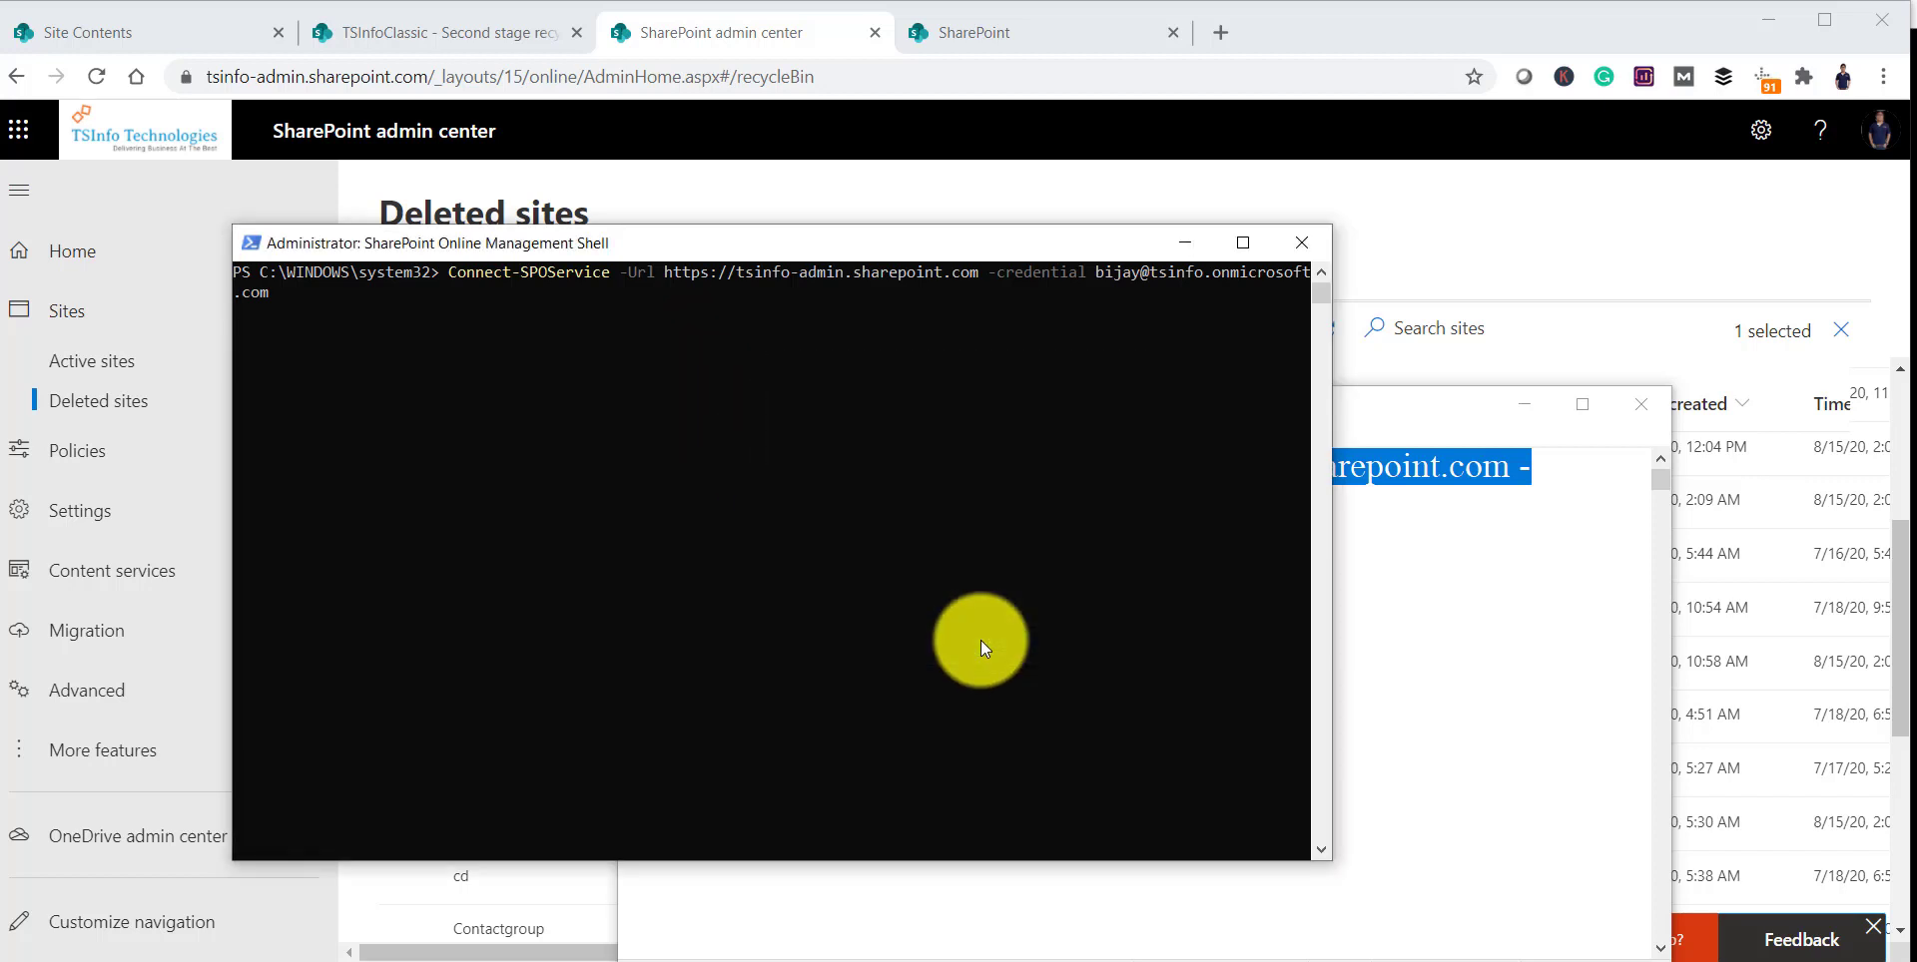
Step: In the Remove-SPODeletedSite URL, replace 'stTeam' with 'chnolog' so it targets Technology instead of TestTeam
click(1342, 551)
drag(1263, 611, 1008, 607)
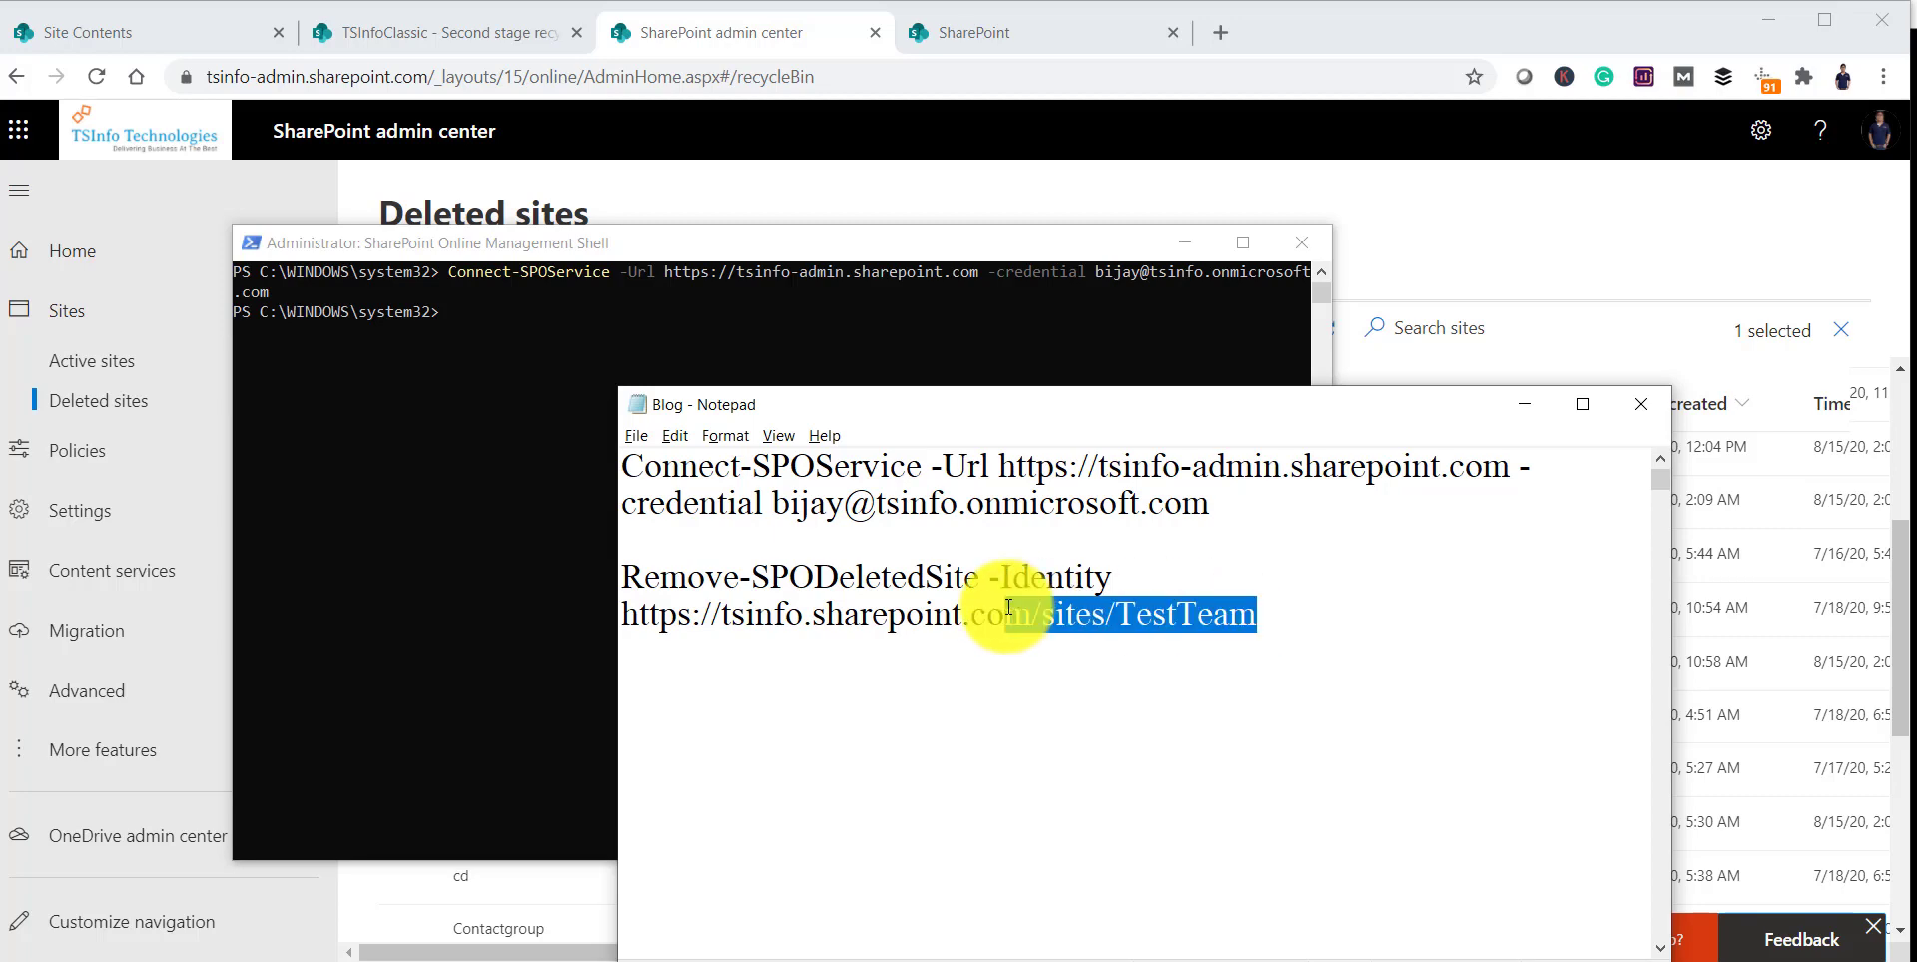
click(1185, 243)
drag(1344, 415, 1321, 338)
click(1153, 537)
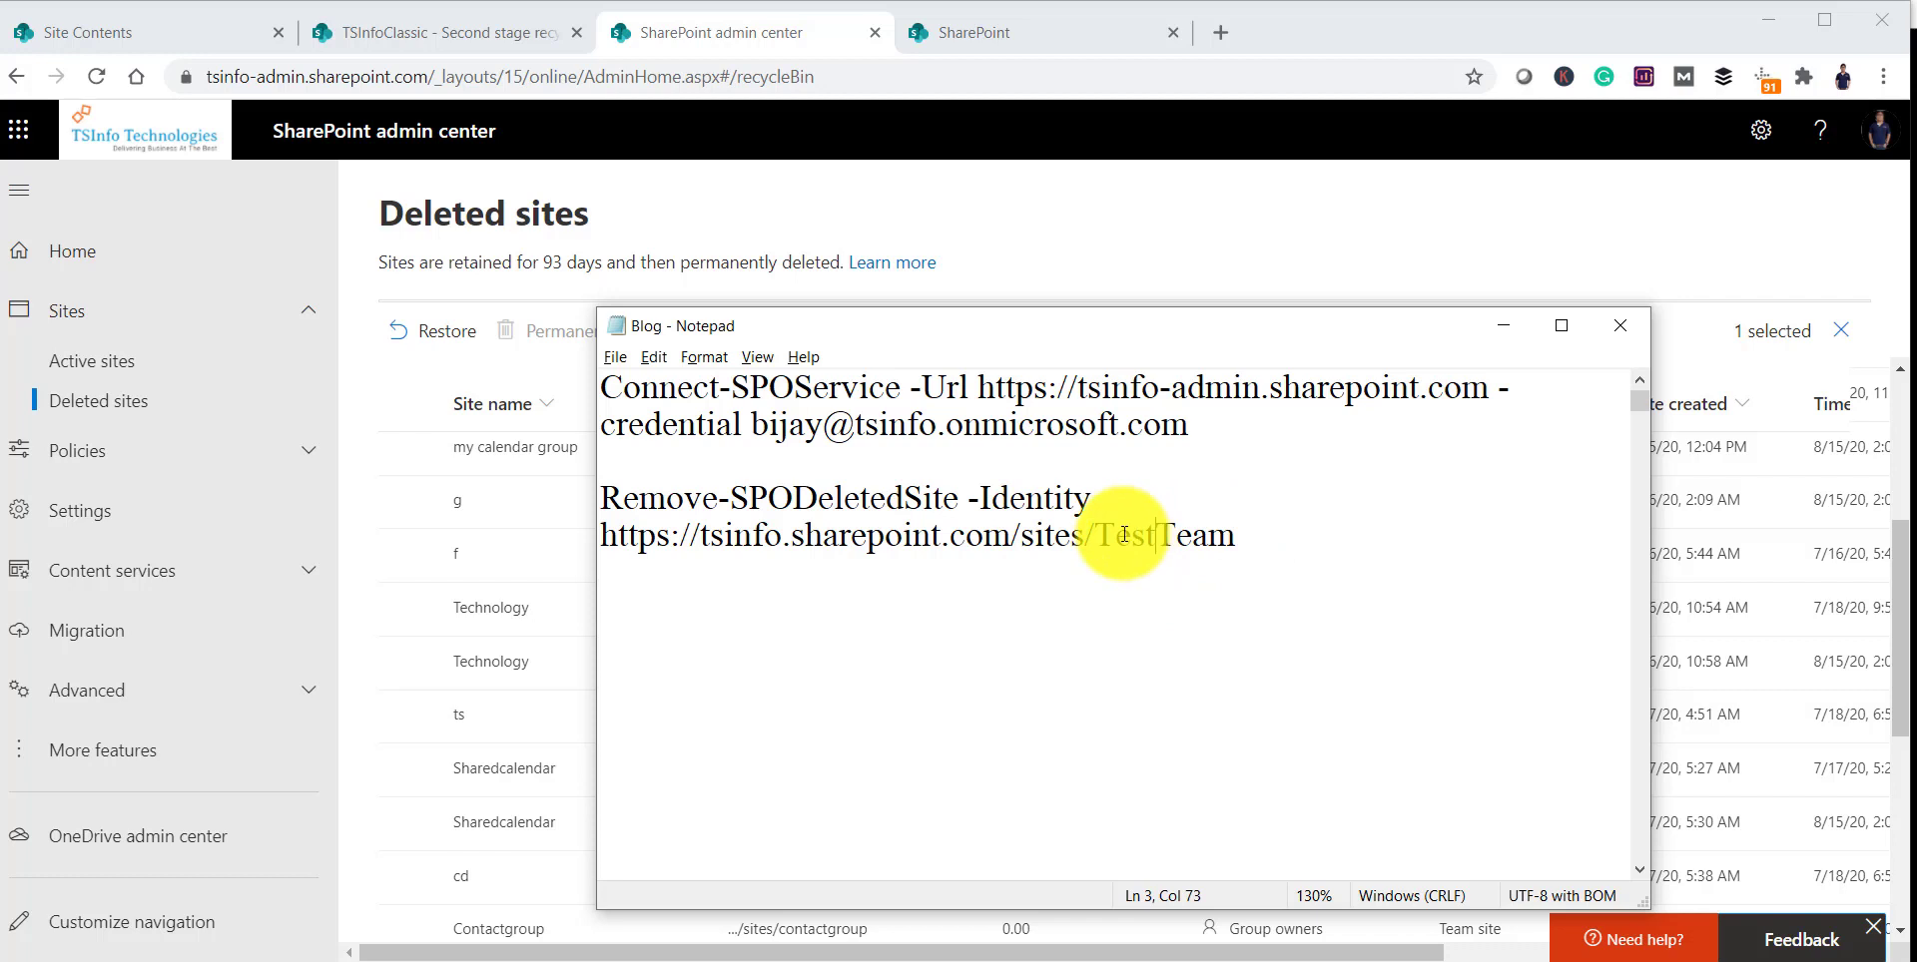
double_click(1129, 536)
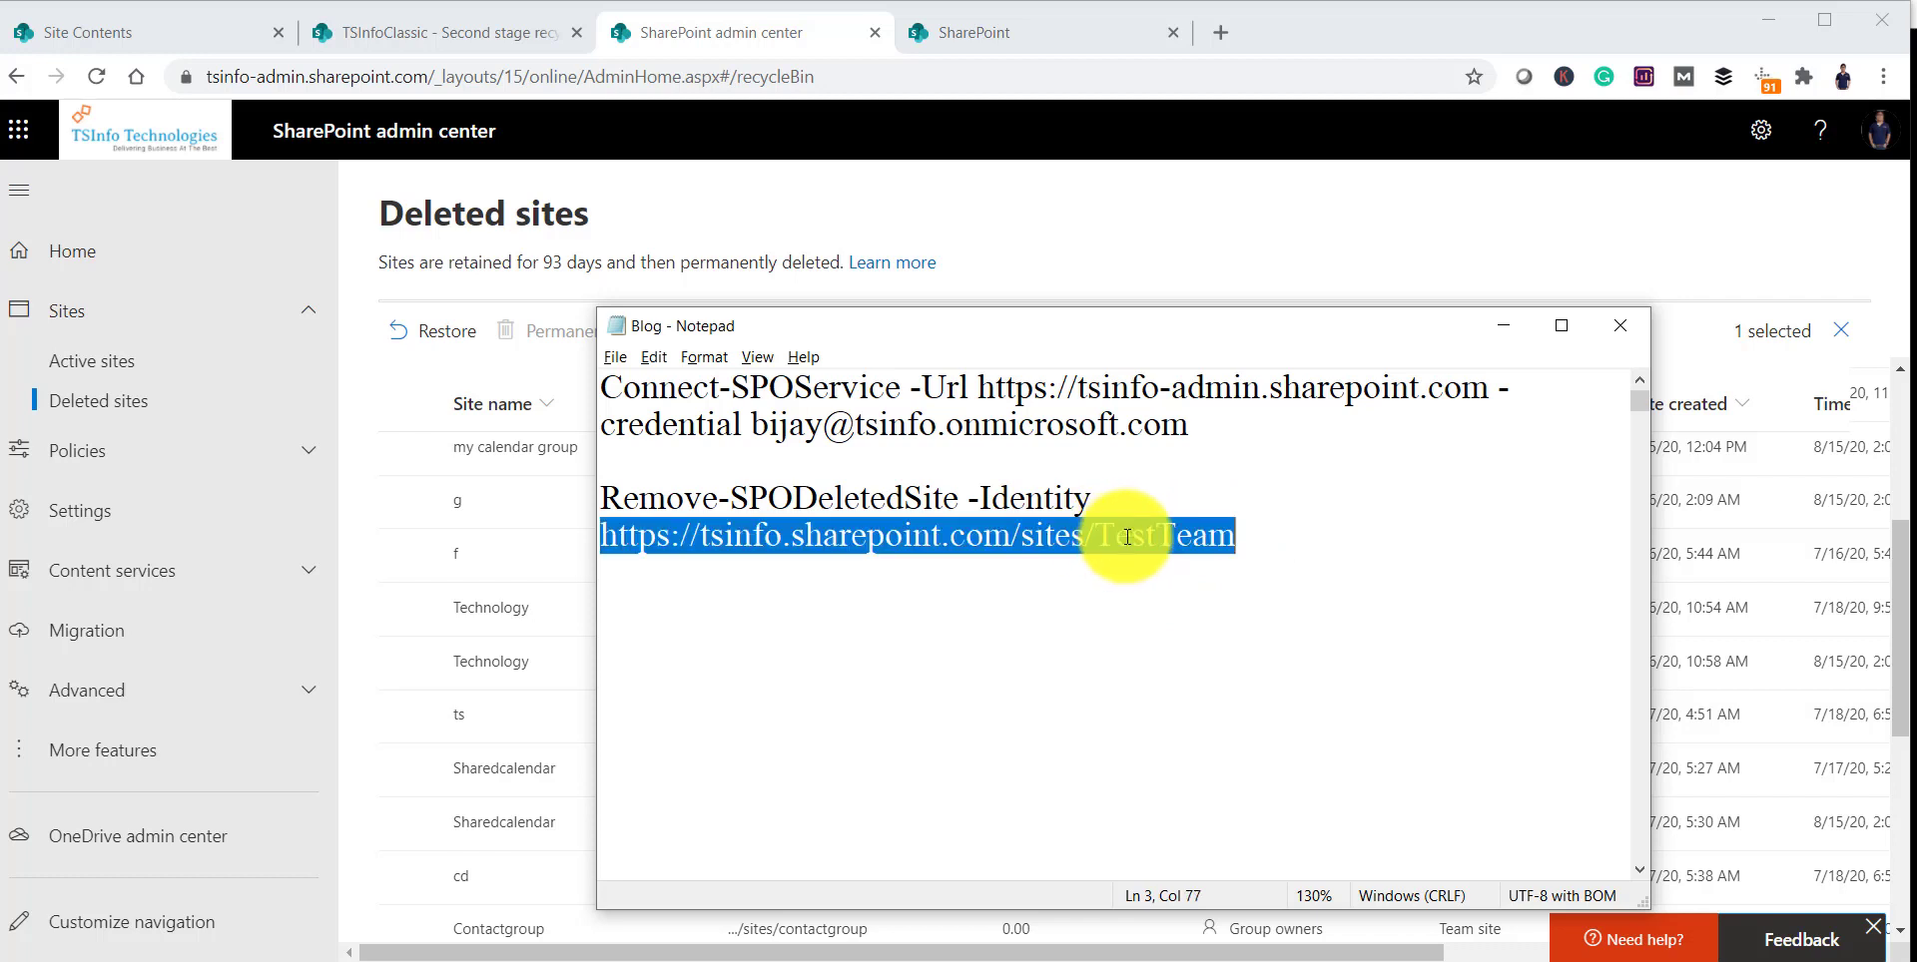
click(1192, 536)
drag(1131, 536, 1238, 534)
key(BackSpace)
text(chnology)
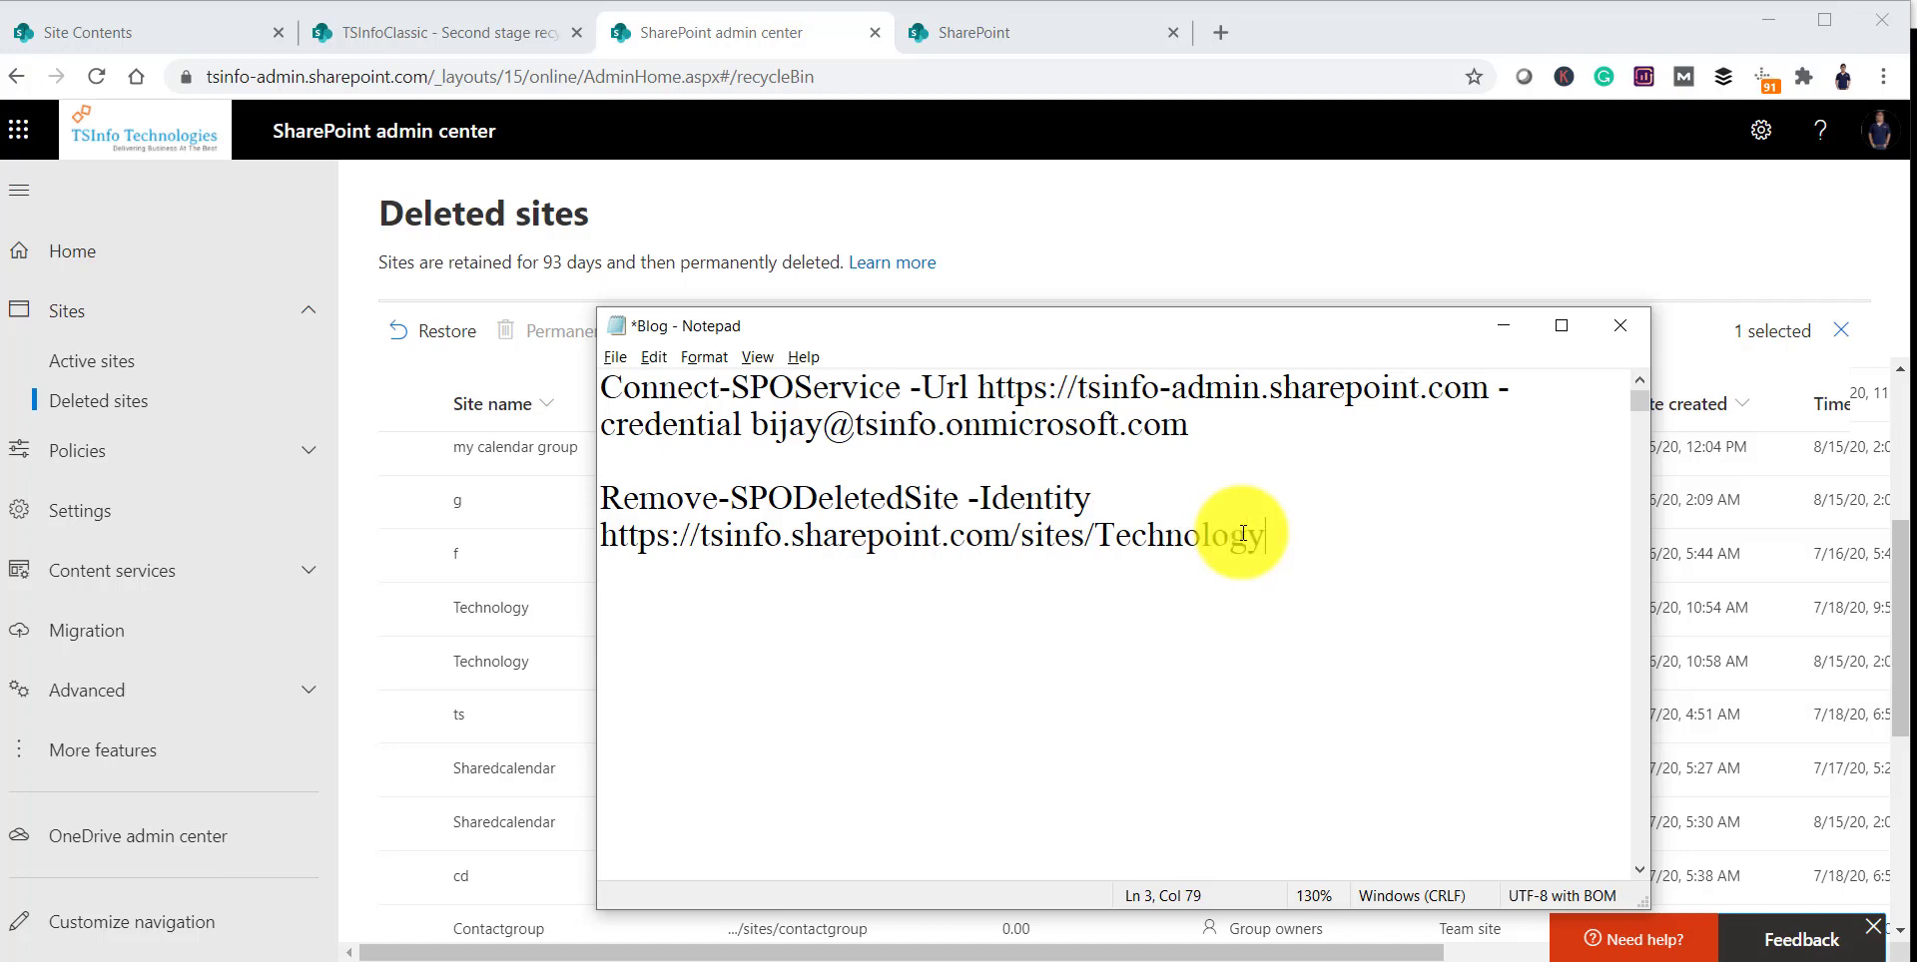
key(alt+Tab)
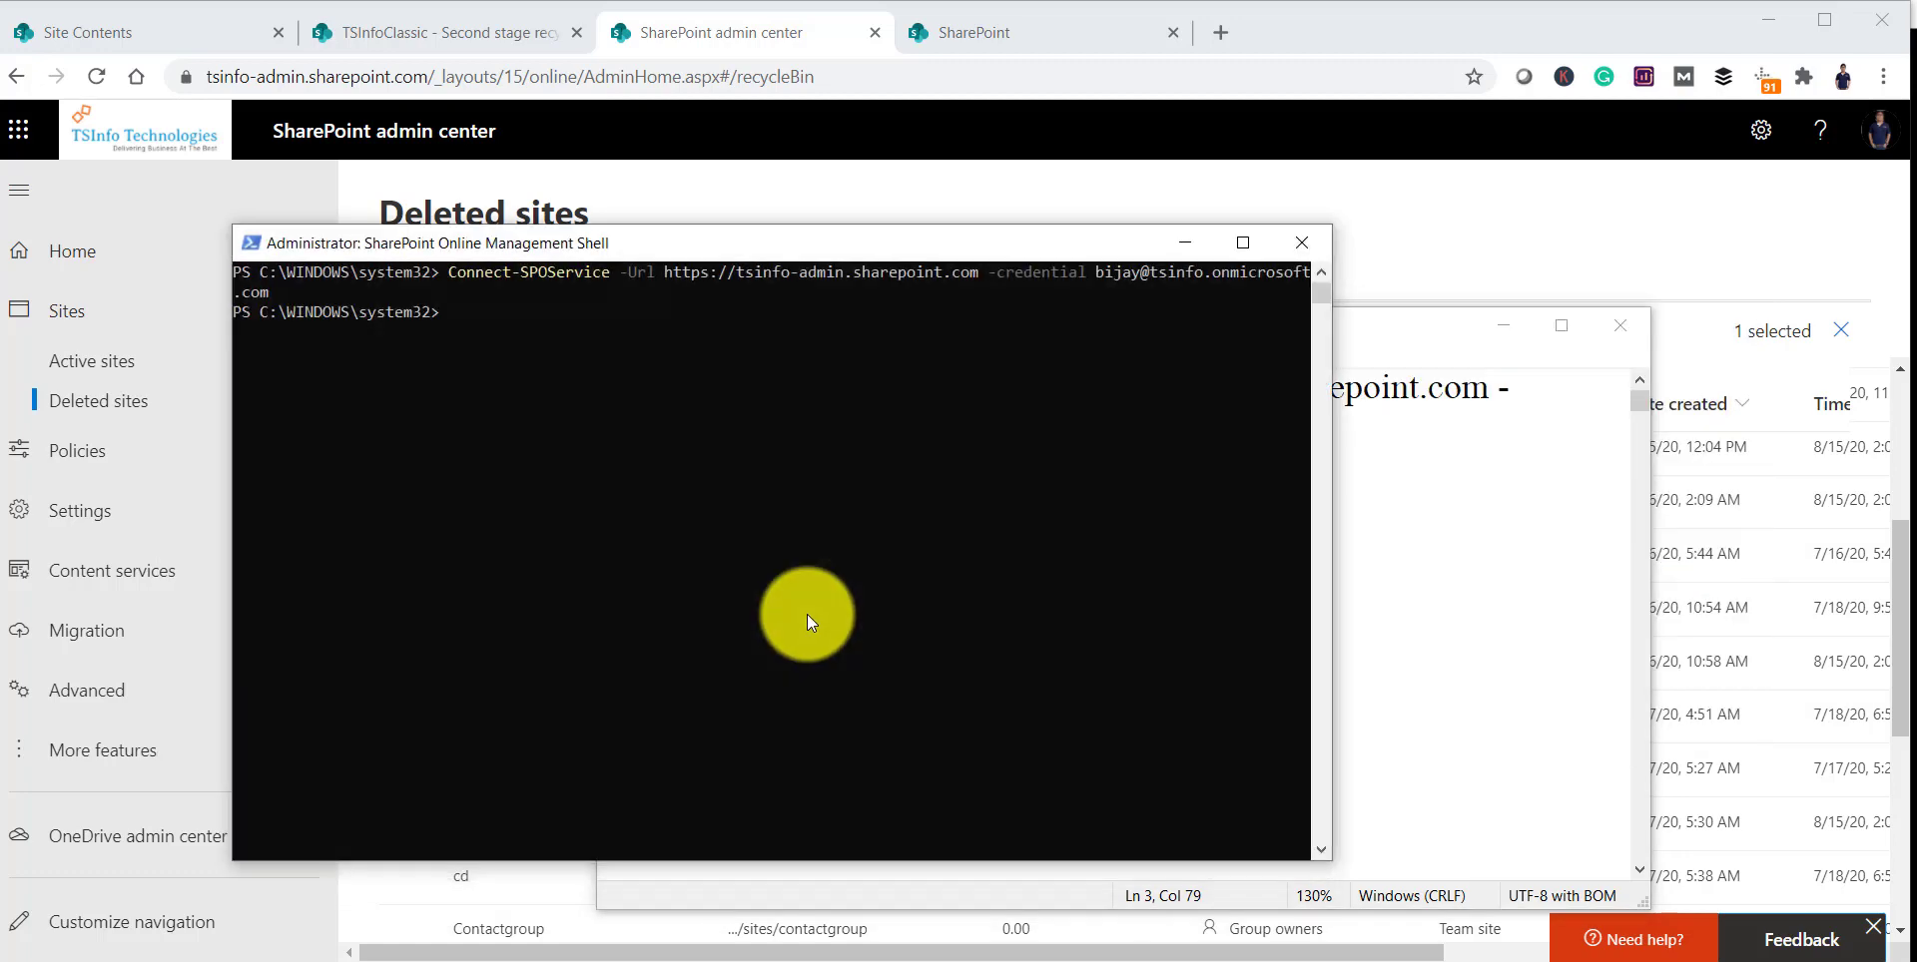
Step: Open the second Technology site's URL and select 'technical2' from its address
click(1502, 326)
click(1392, 274)
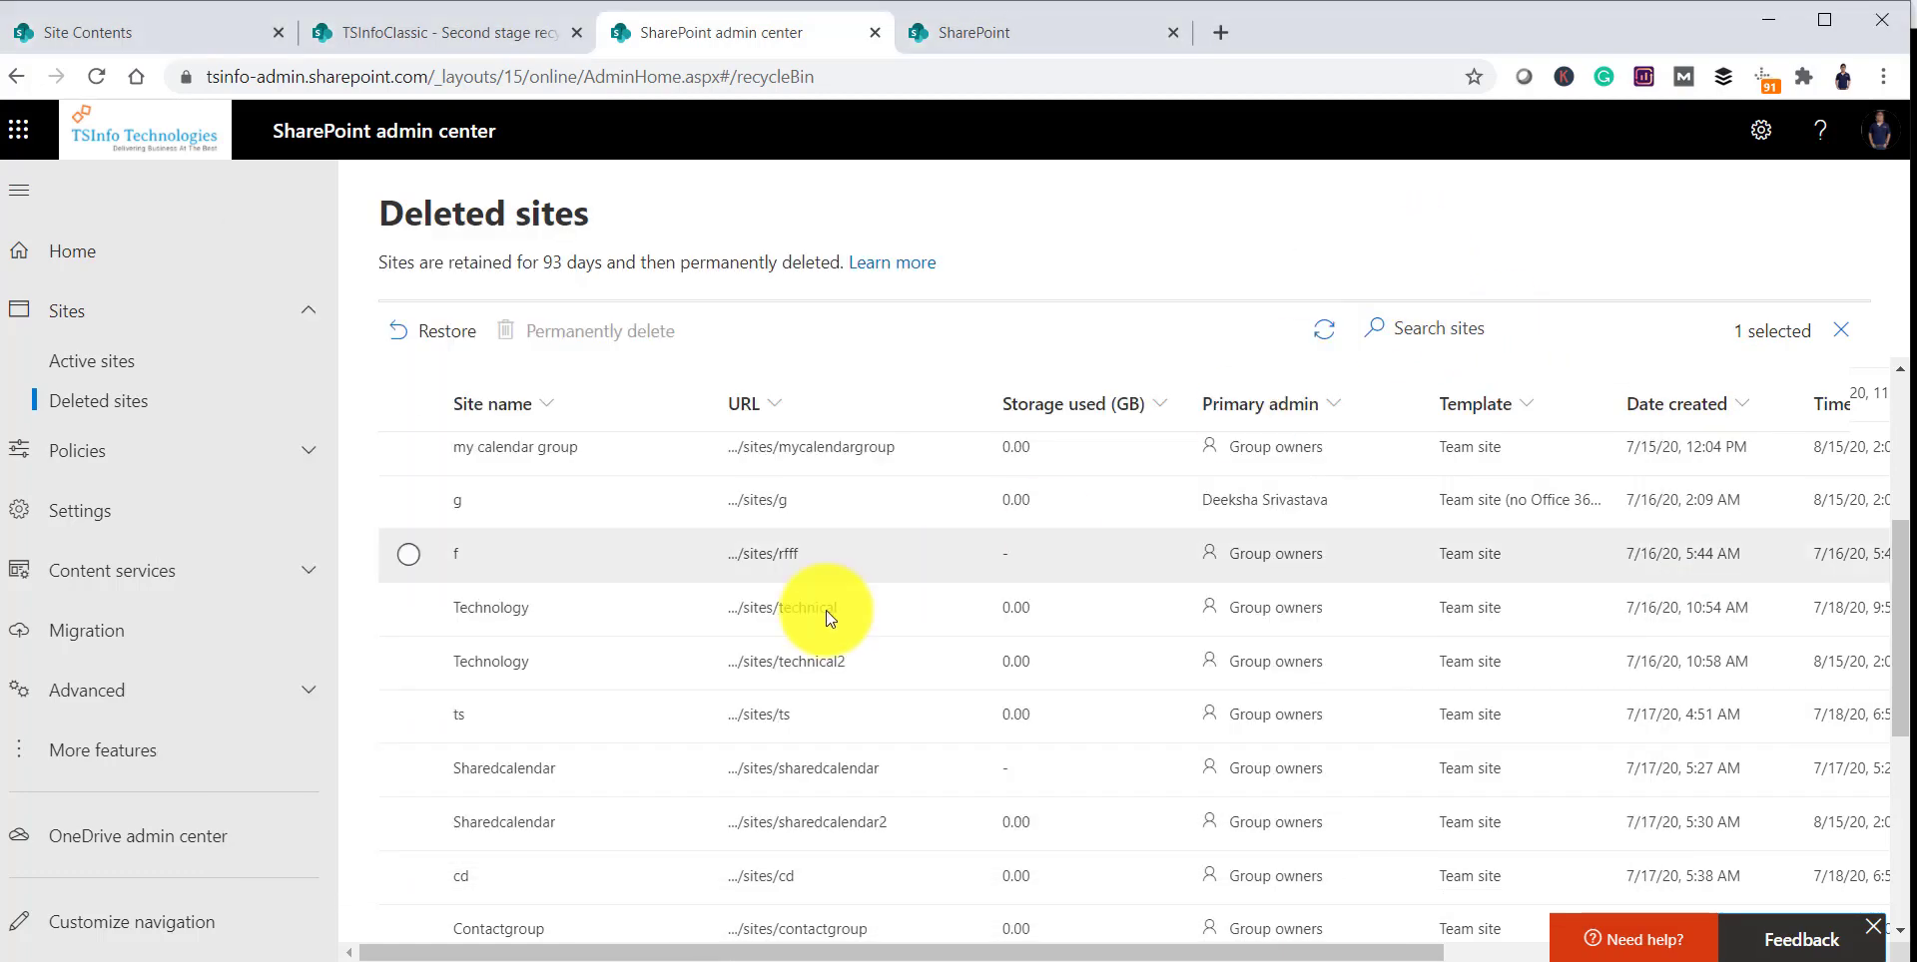
click(798, 675)
drag(477, 77, 147, 79)
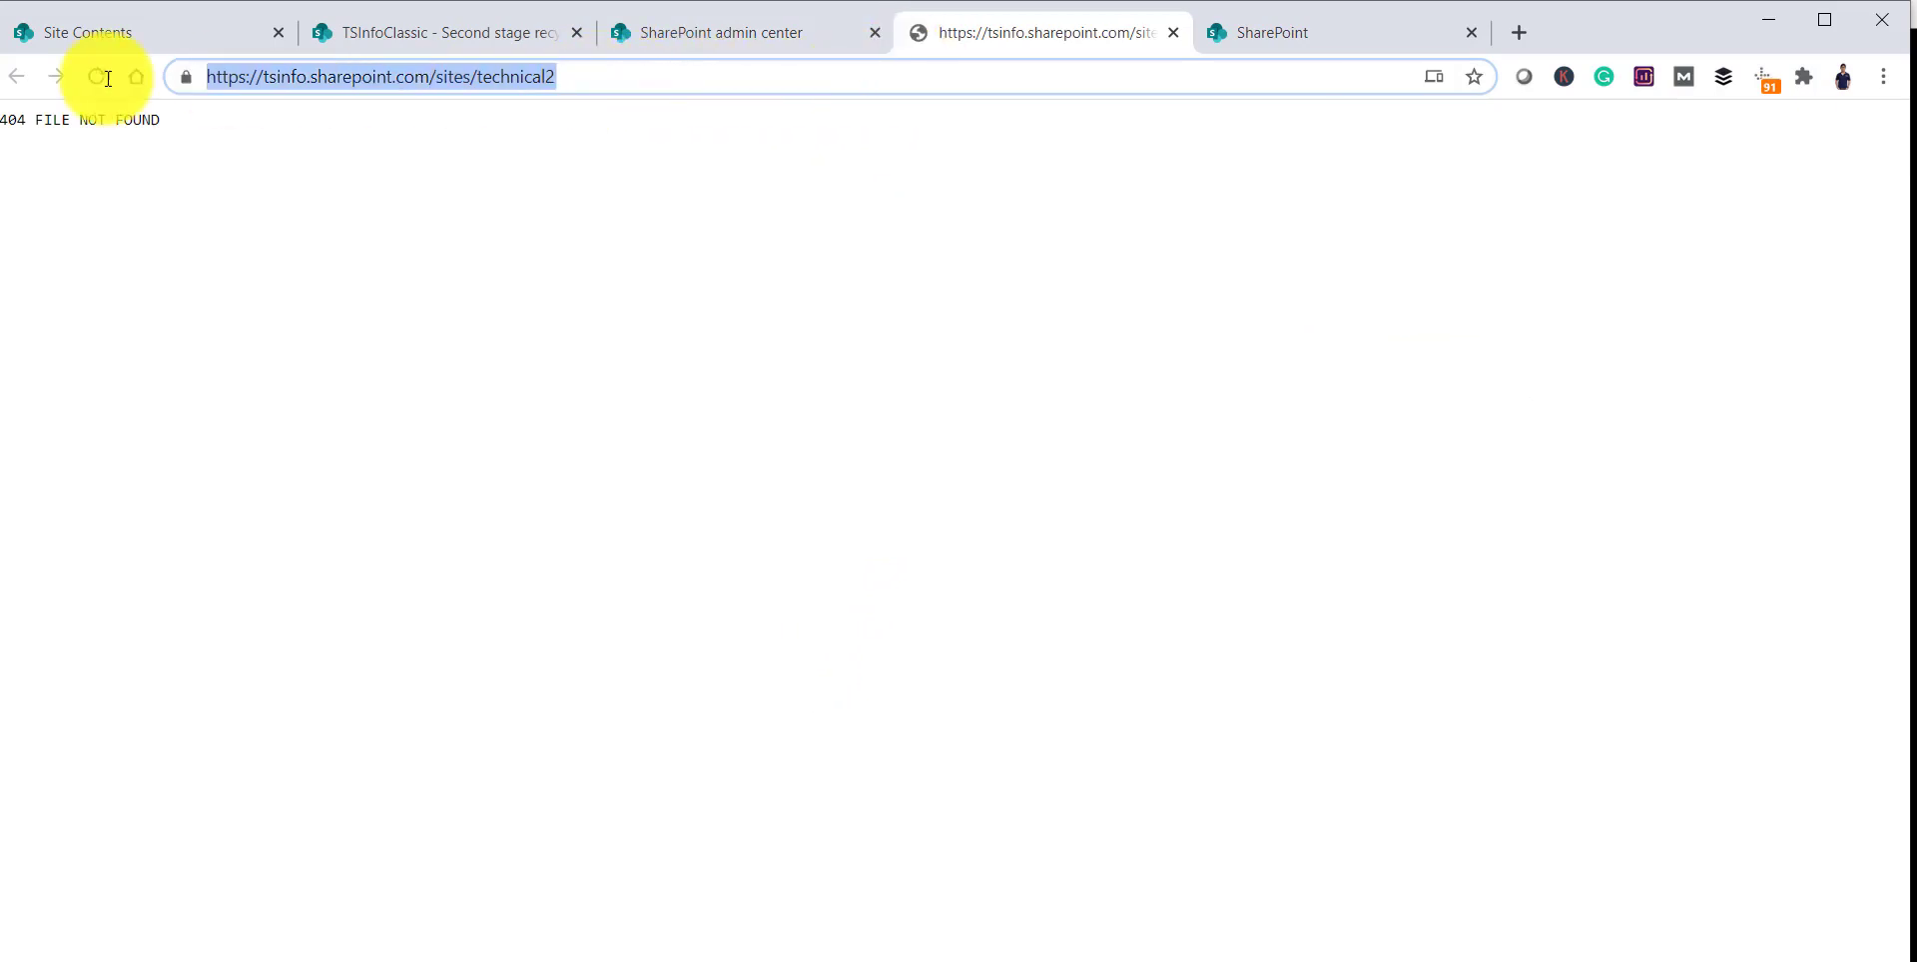
click(717, 40)
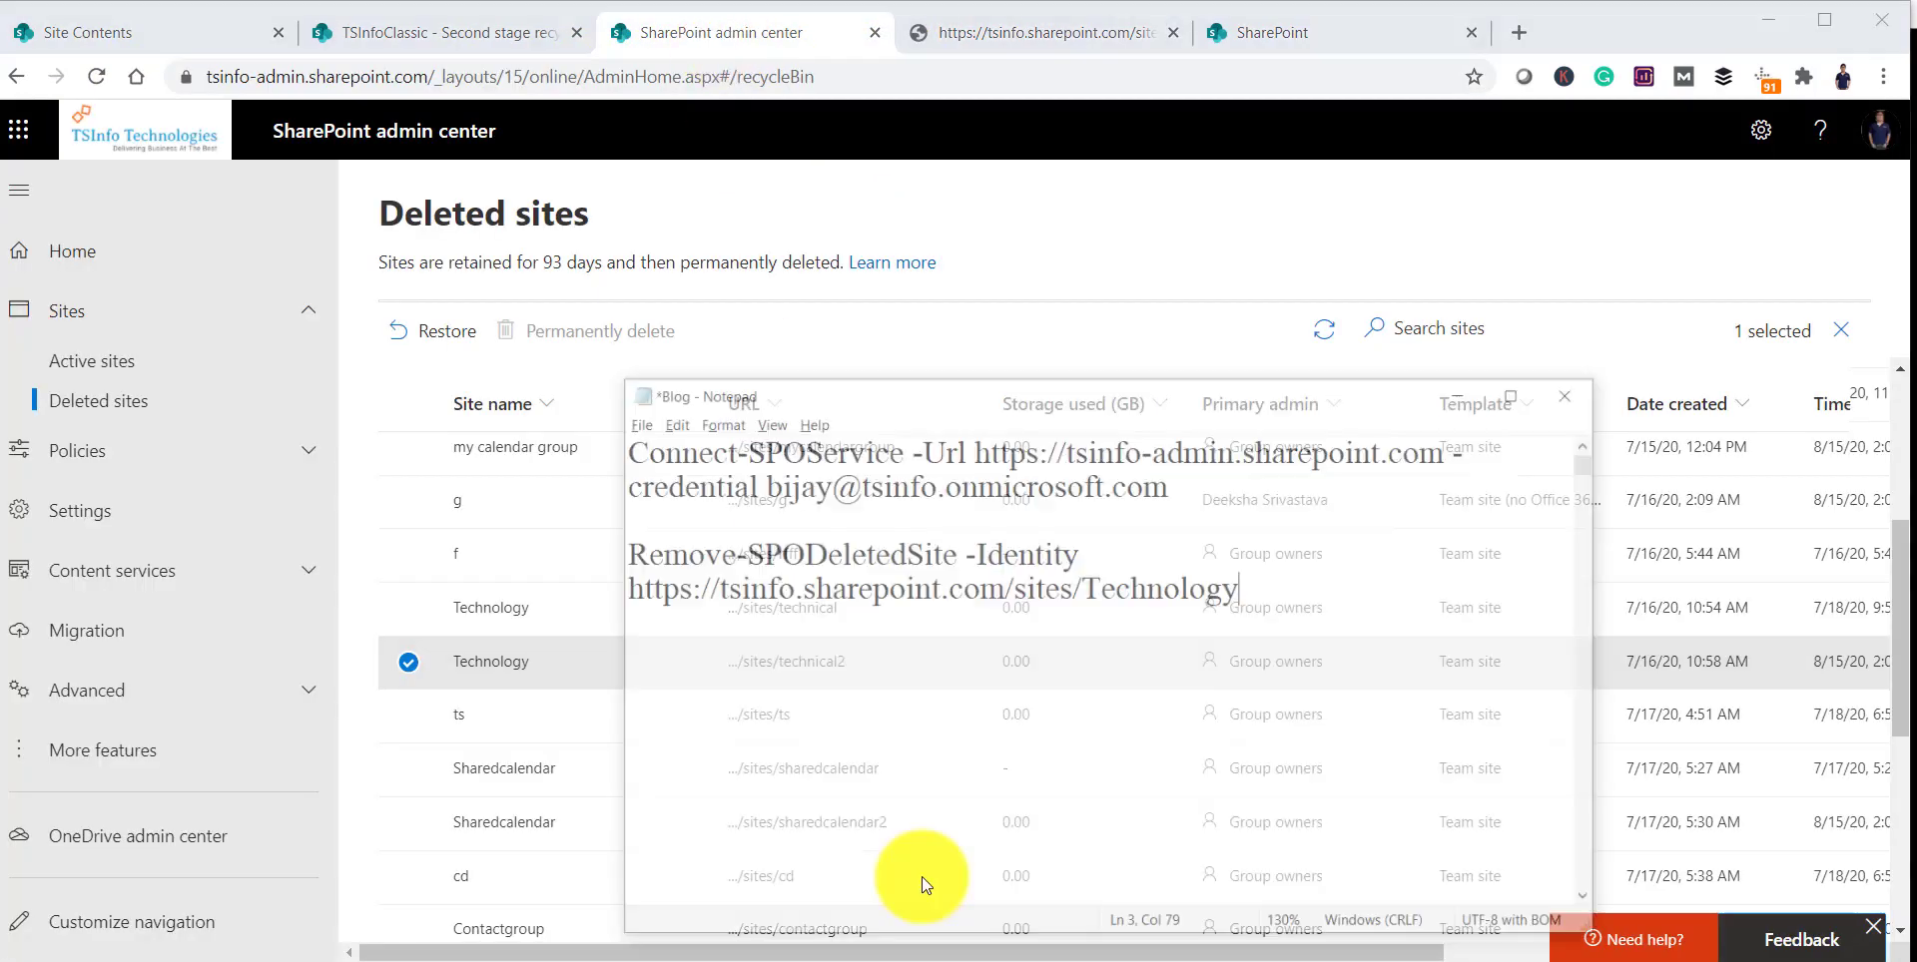
Step: Paste technical2 into the command's site URL and select the whole Remove-SPODeletedSite line
drag(564, 536, 1299, 541)
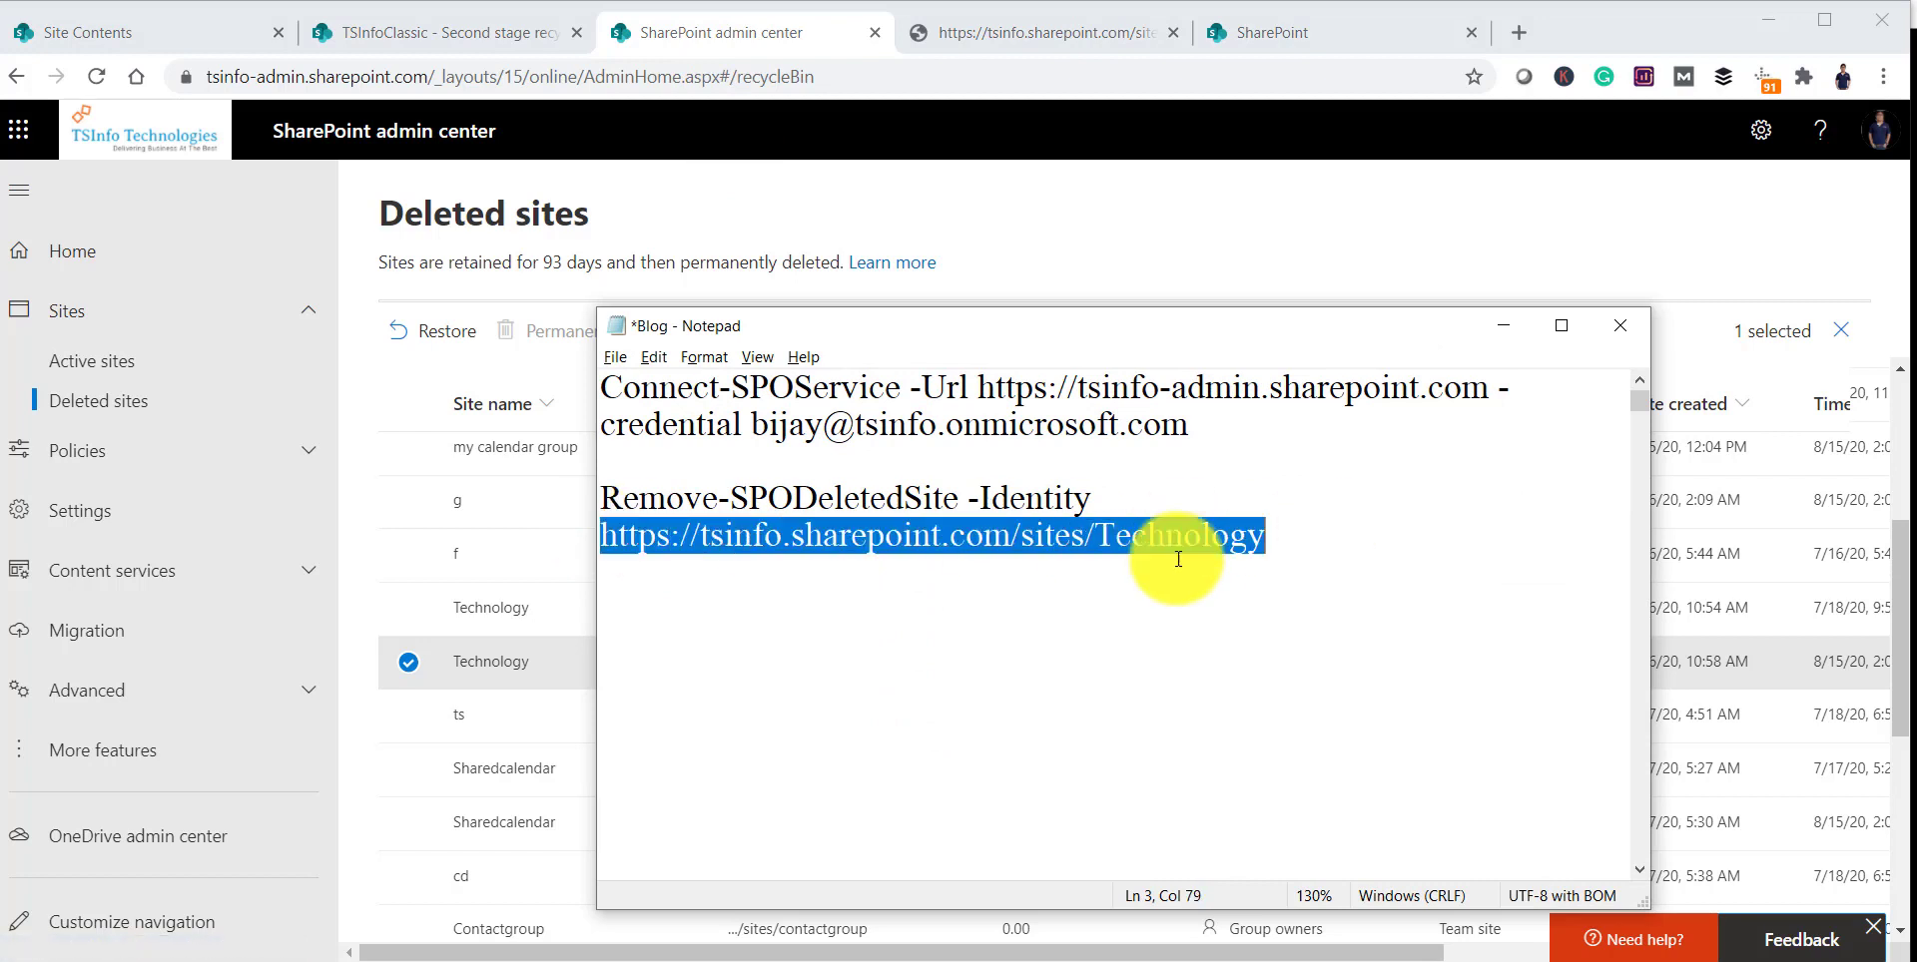
text(https://tsinfo.sharepoint.com/sites/technical2)
click(614, 496)
drag(614, 496, 1248, 536)
key(alt+Tab)
Step: Paste and run Remove-SPODeletedSite for technical2, confirming the permanent removal
right_click(699, 332)
key(Return)
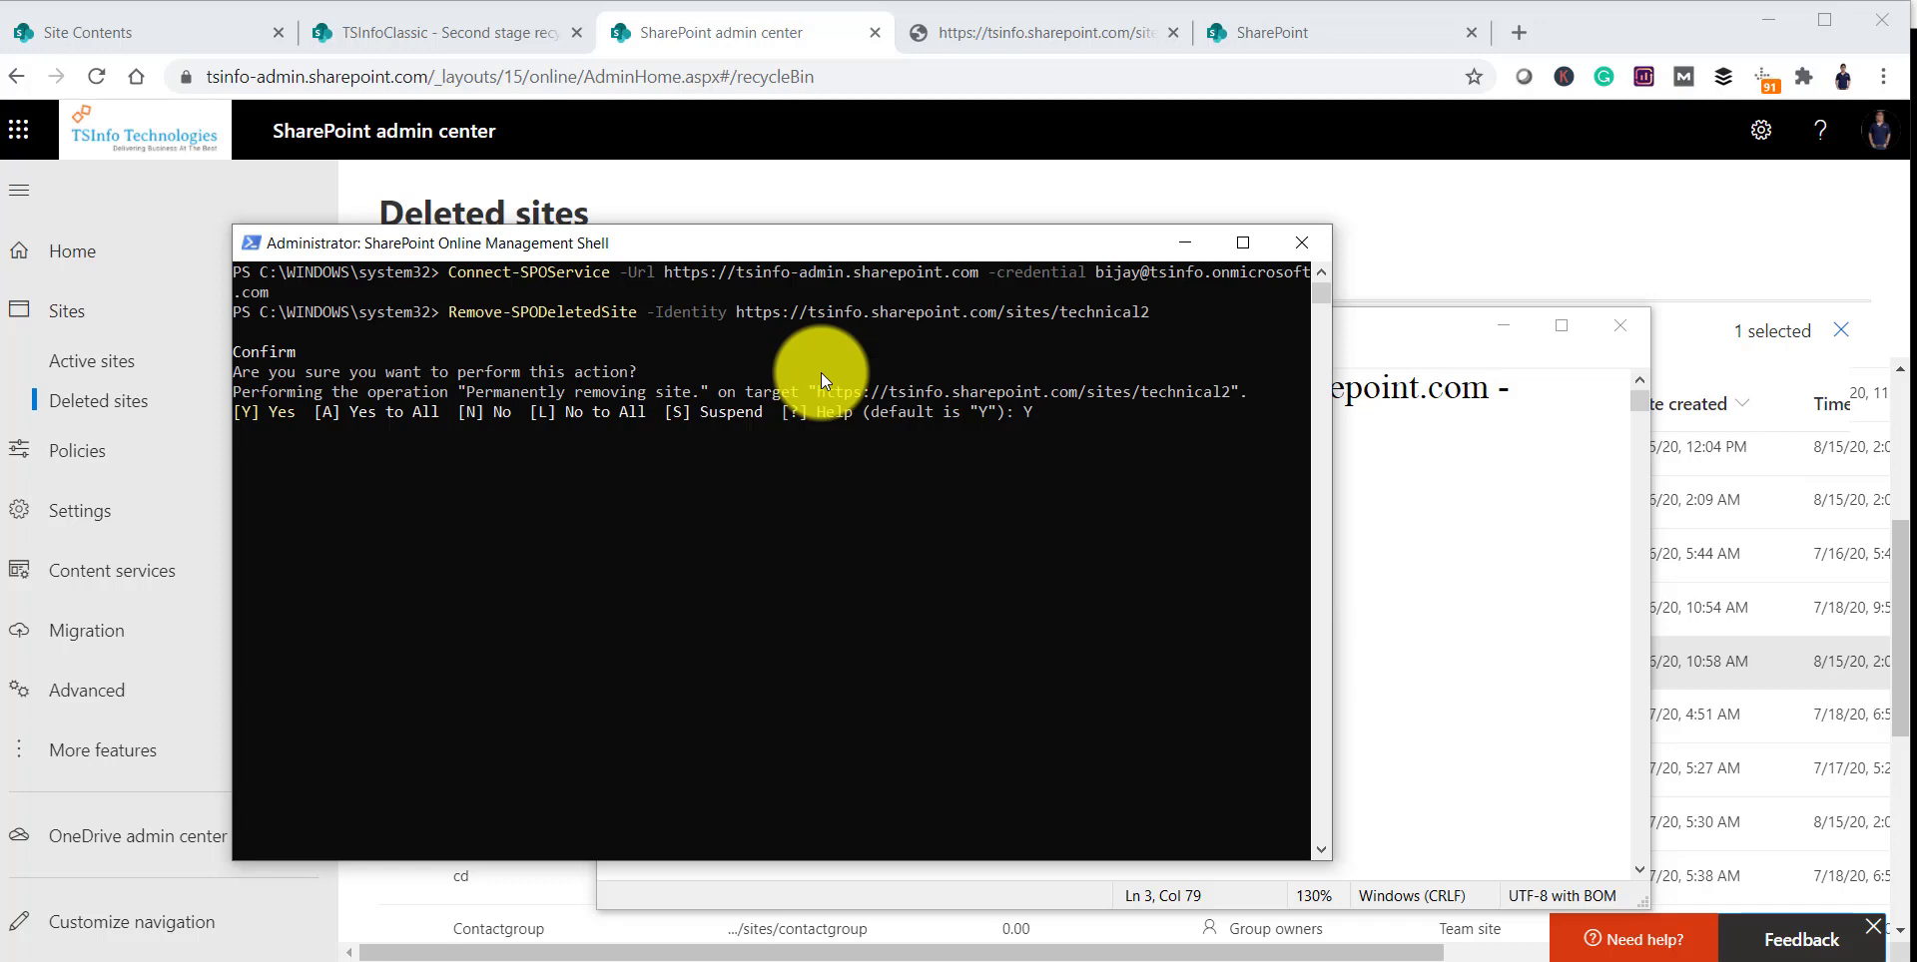
key(Return)
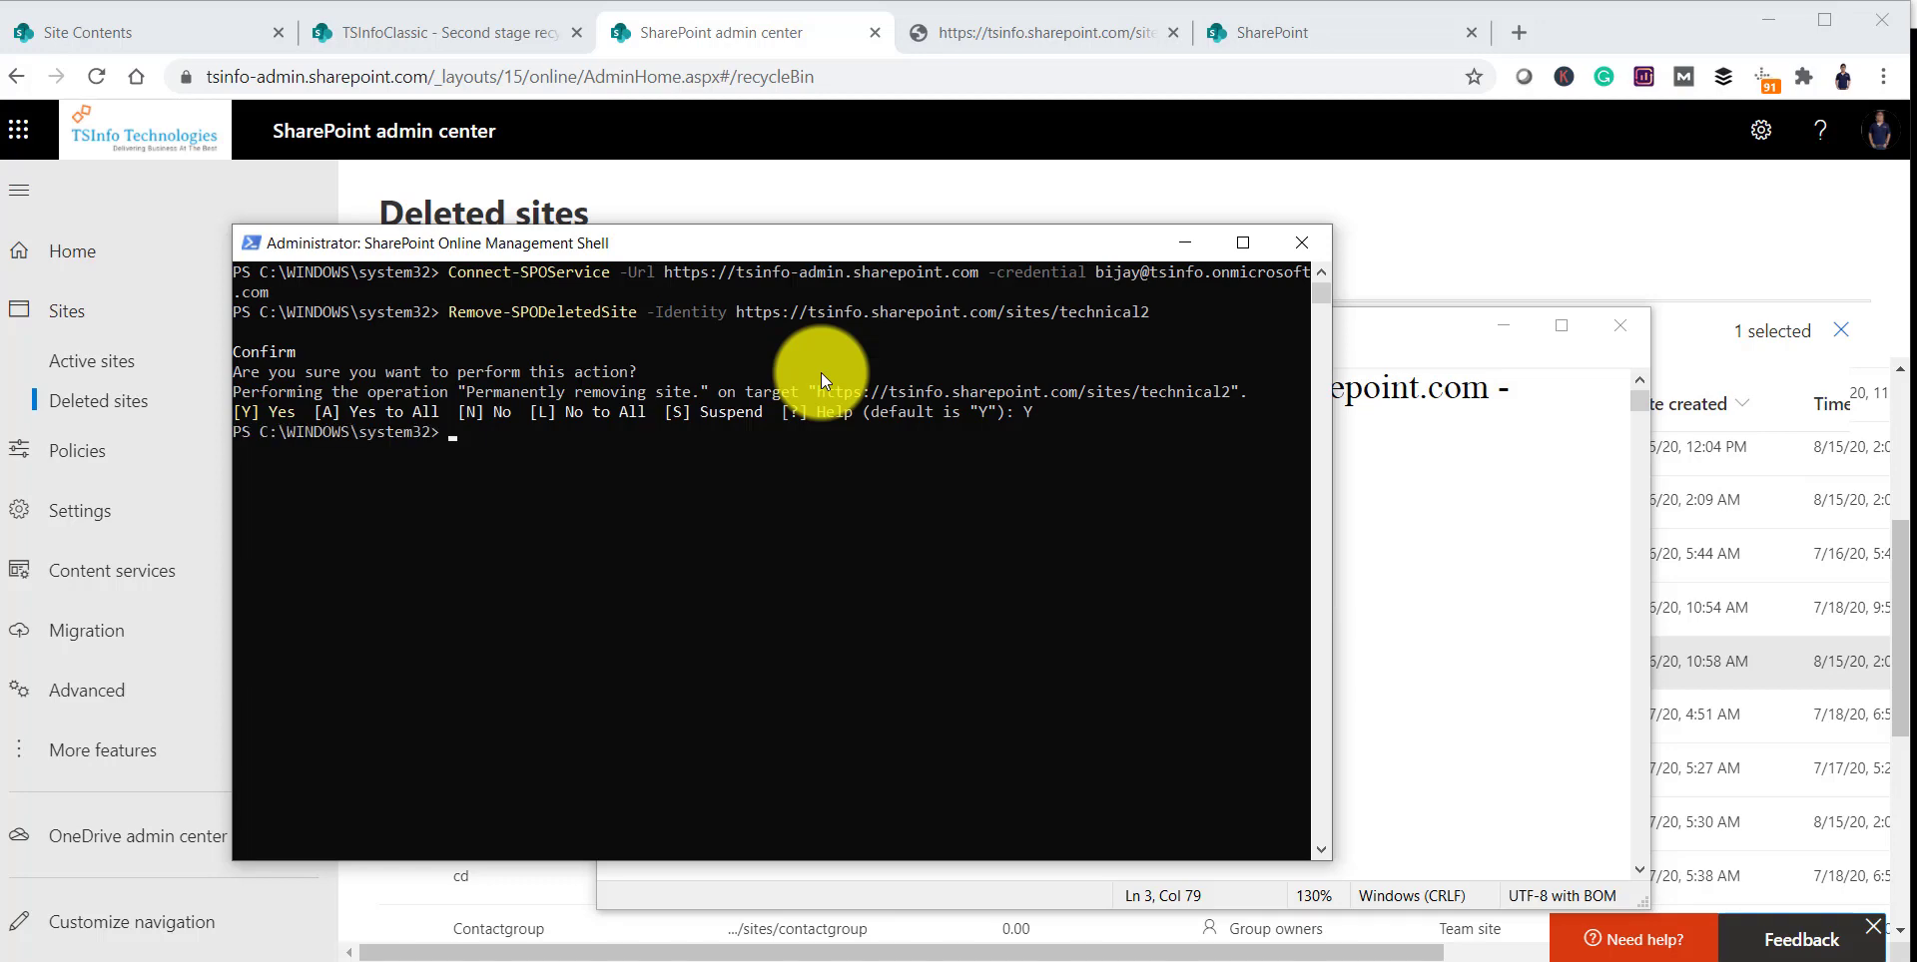
click(1123, 148)
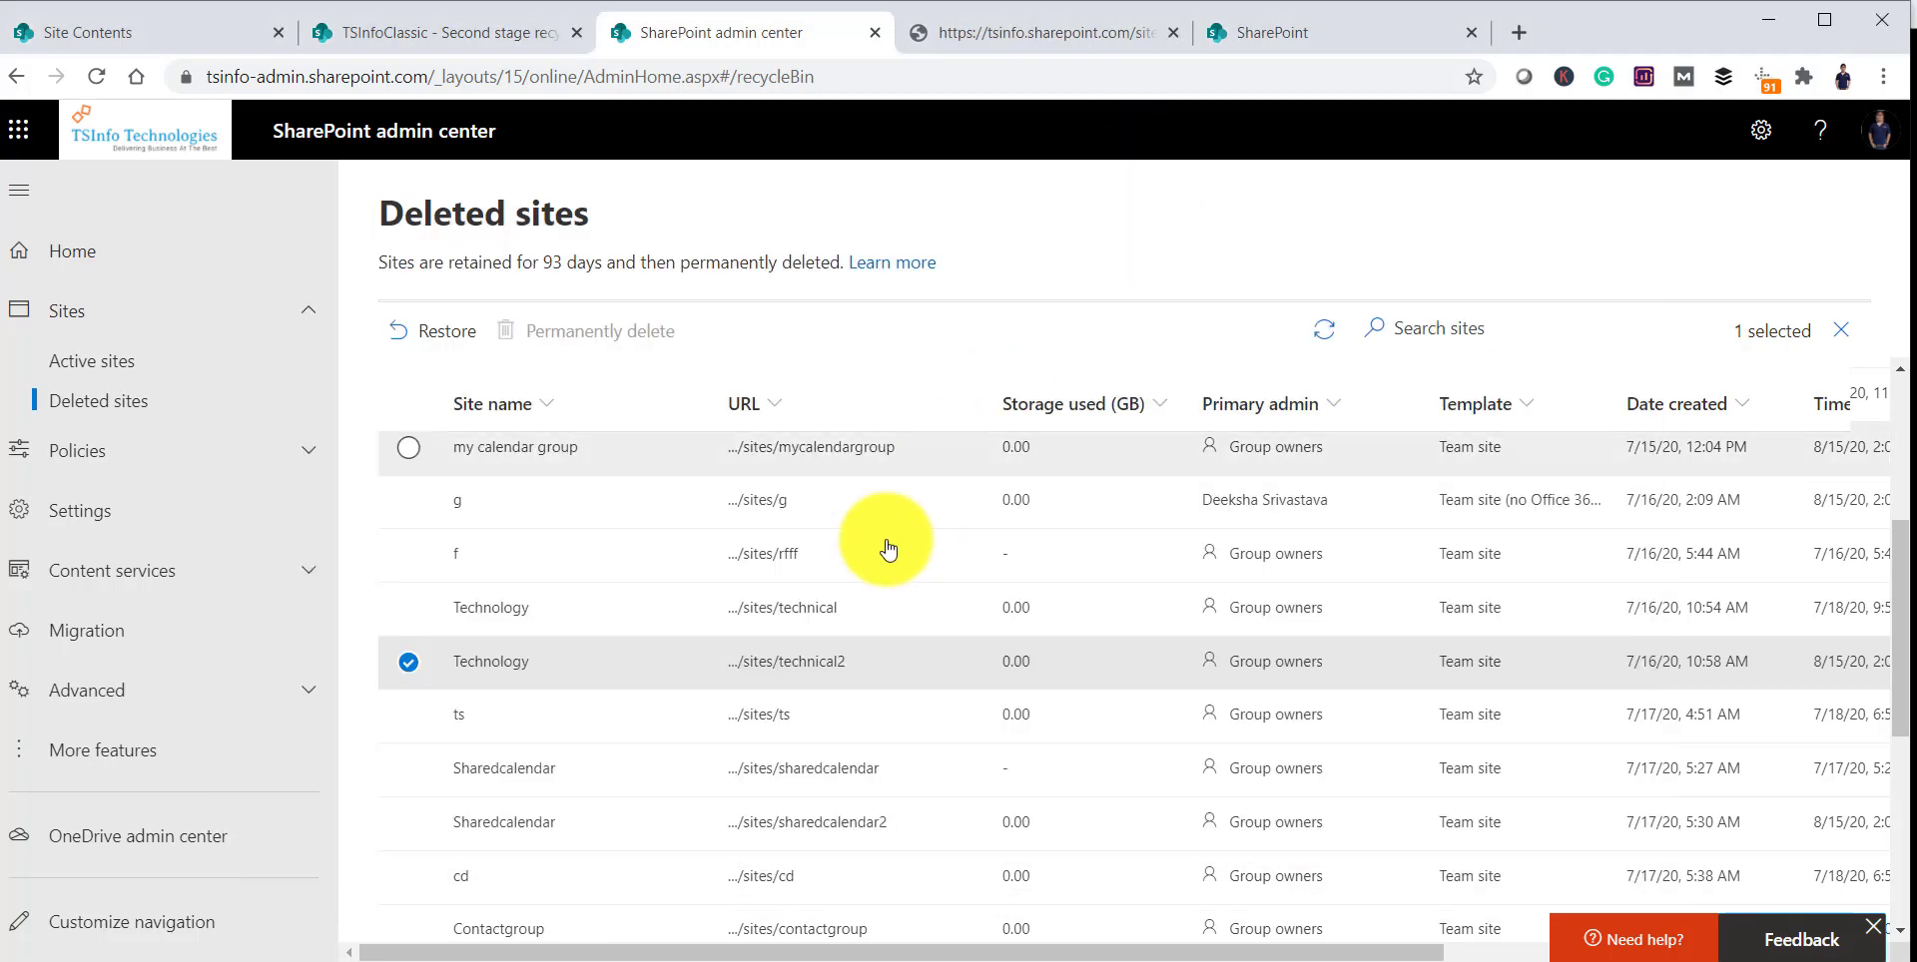
Step: Reload Deleted sites via Active sites and check that technical2 is no longer listed
click(779, 78)
click(125, 362)
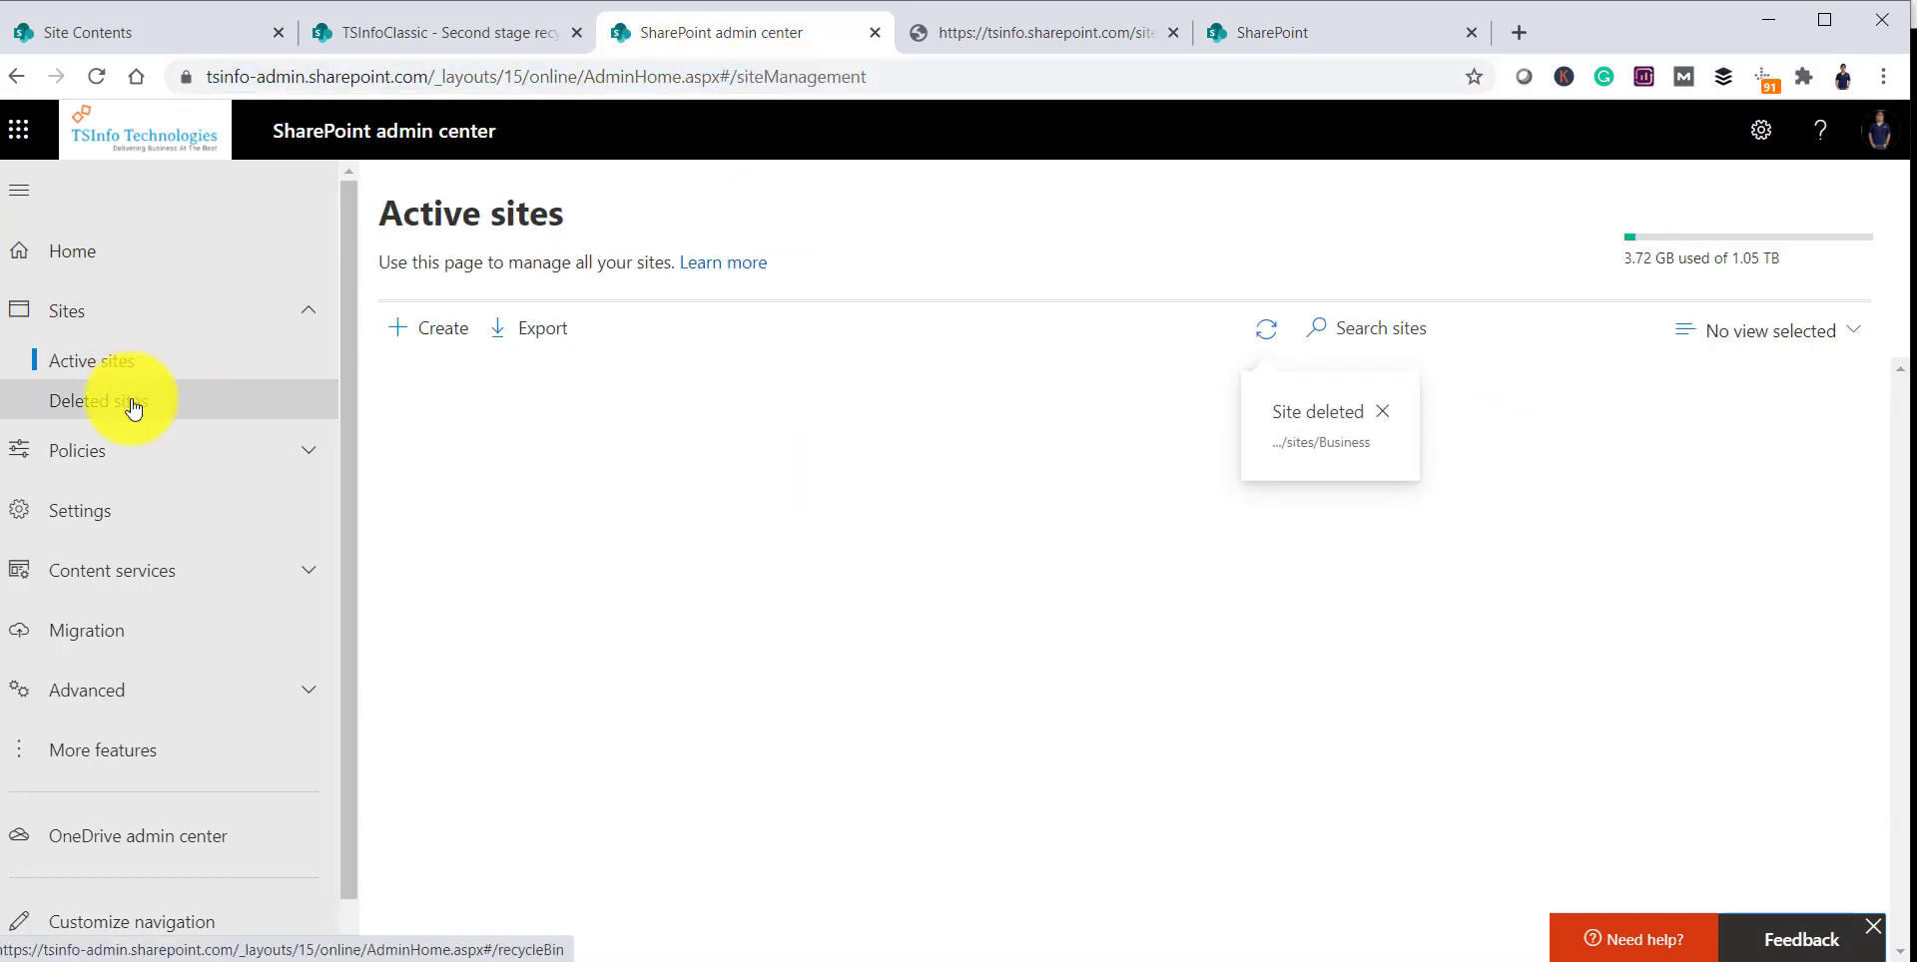
click(132, 407)
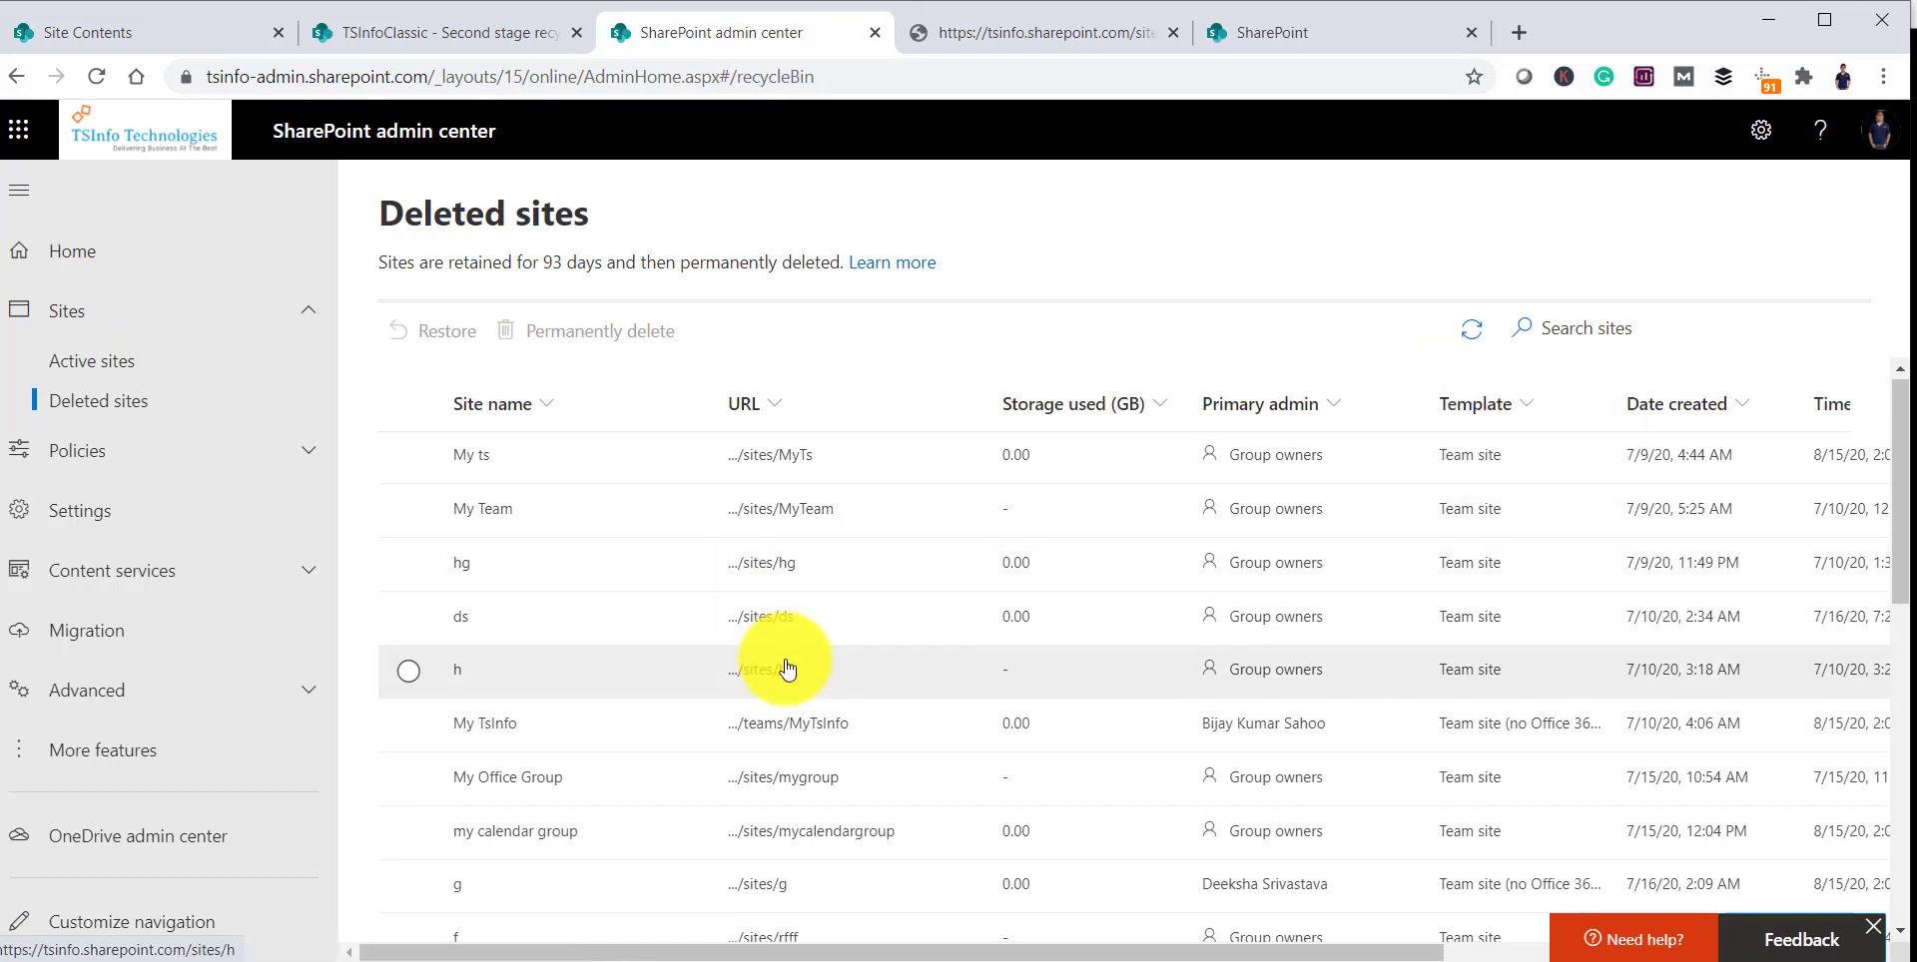
scroll(785, 658, down, 3)
scroll(787, 667, up, 3)
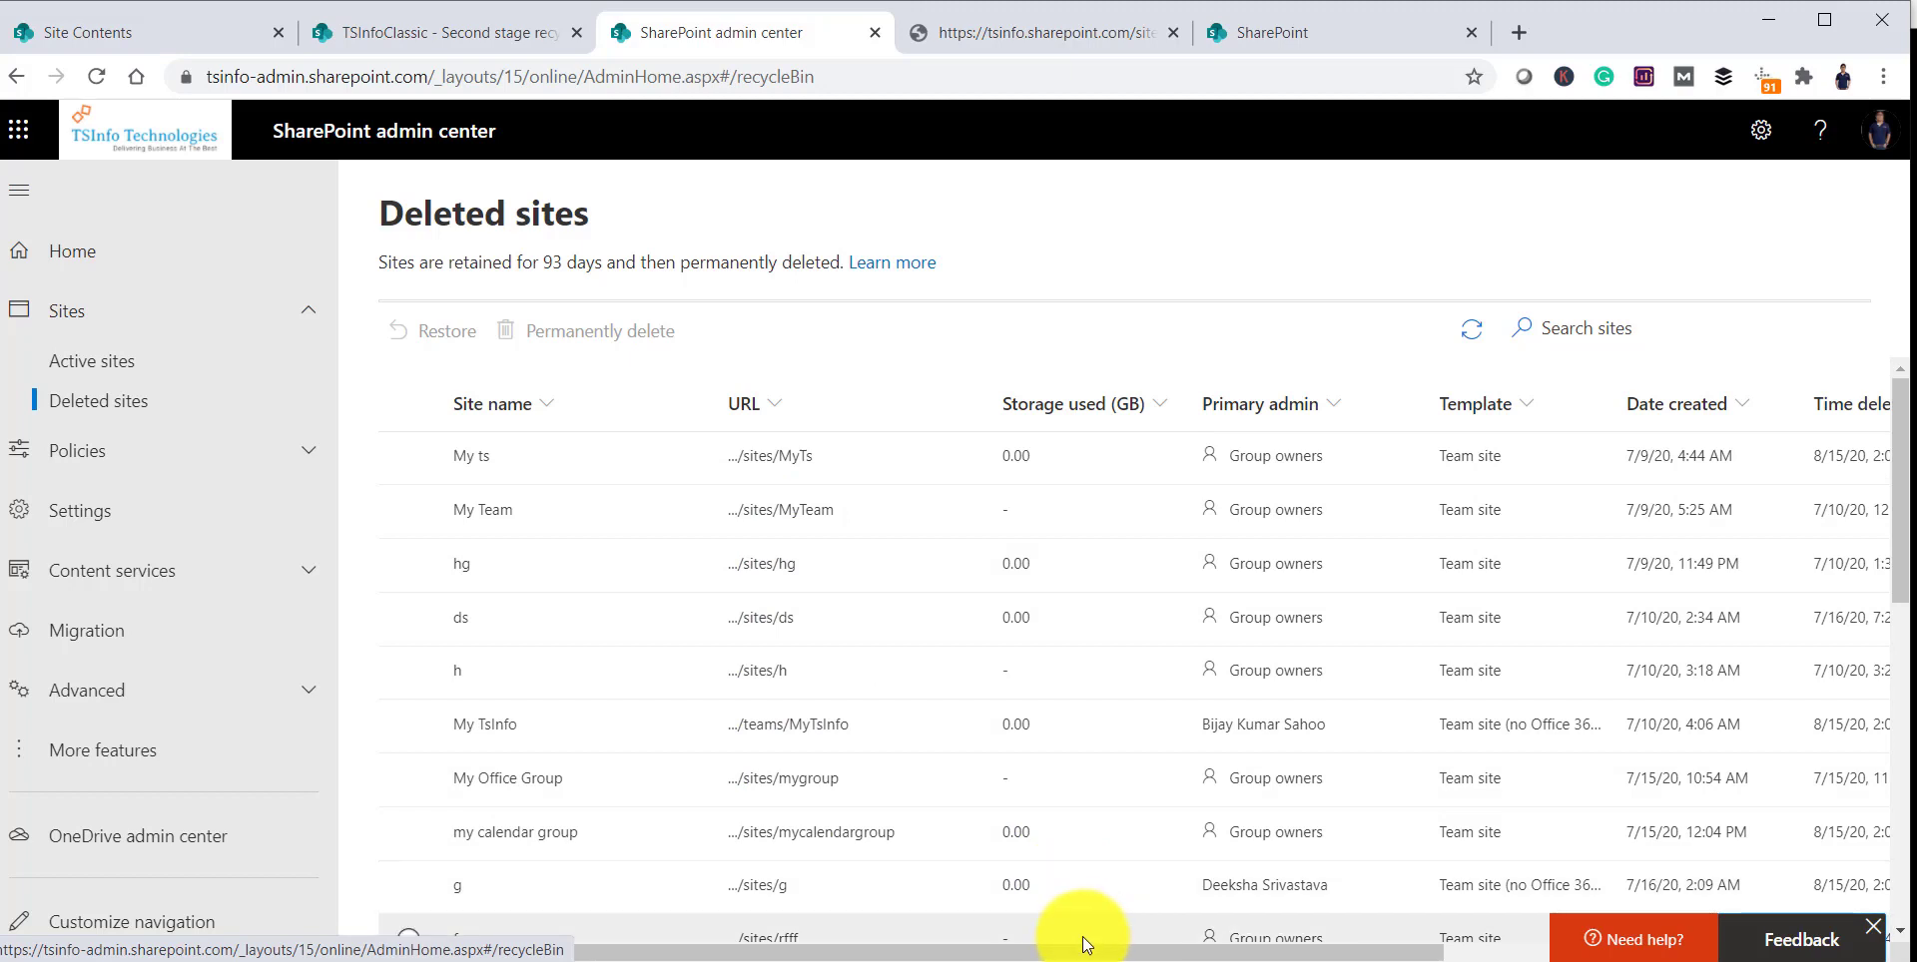
click(999, 961)
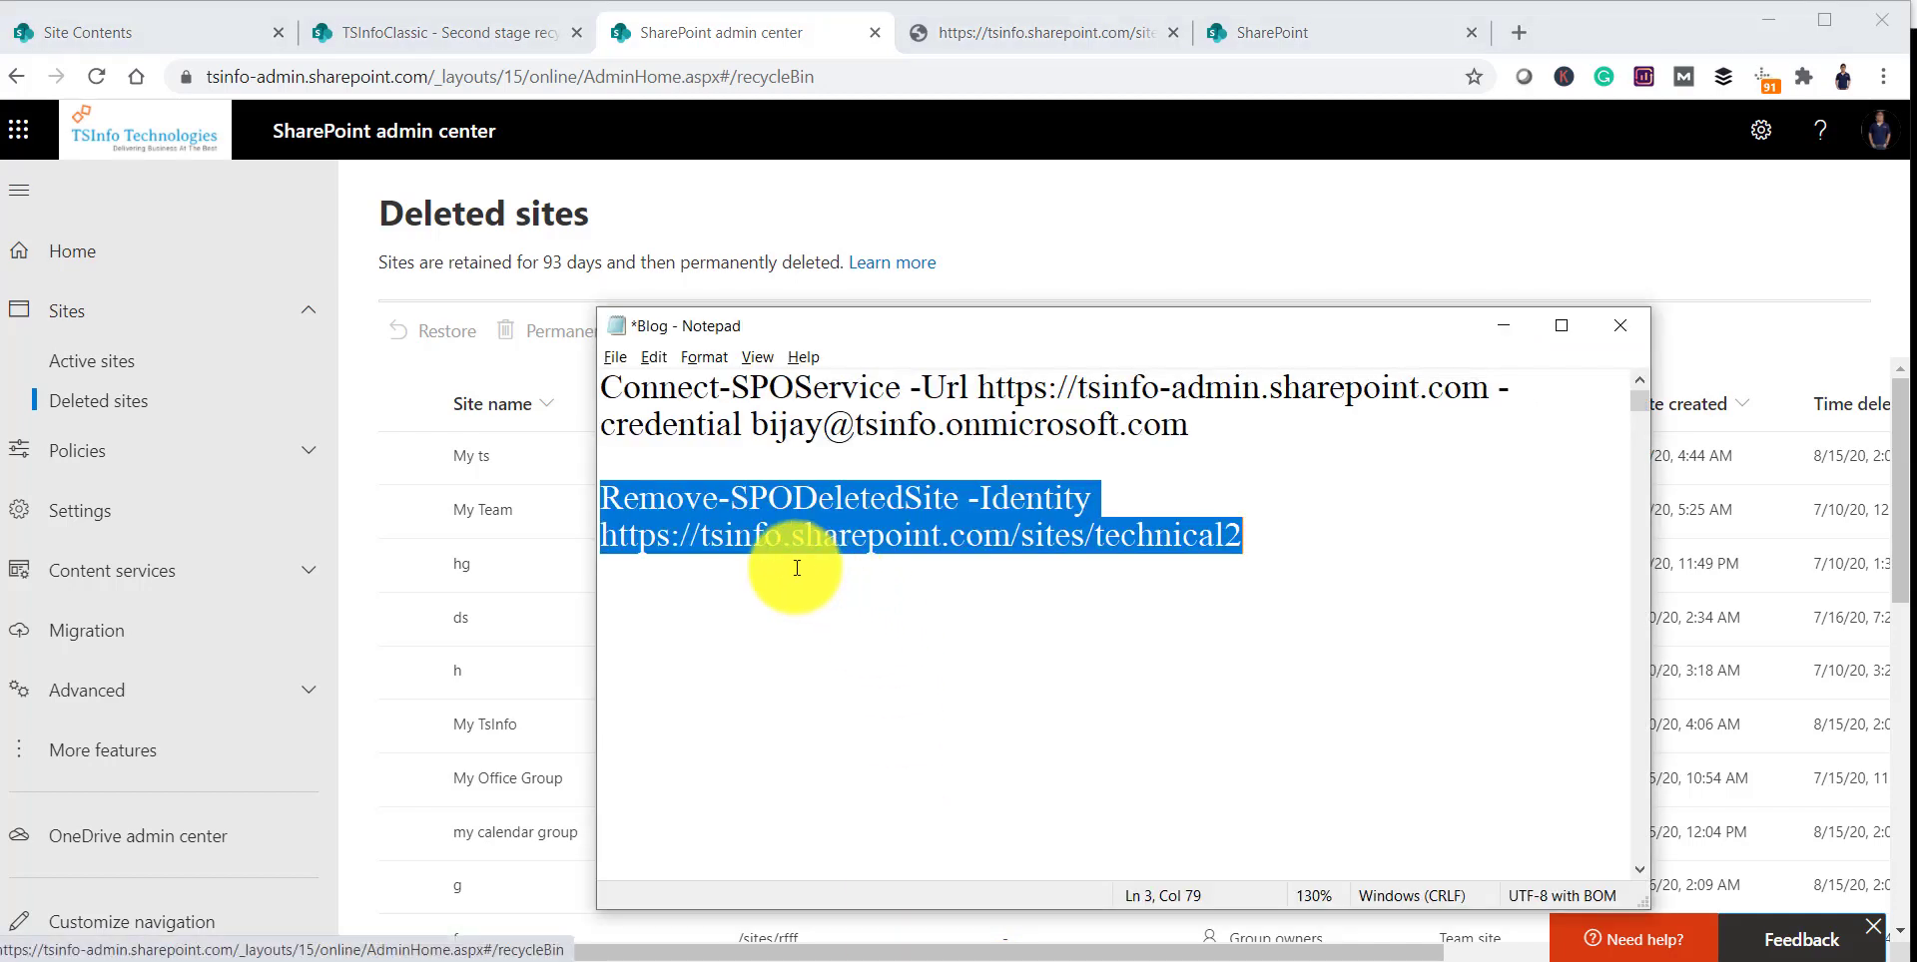